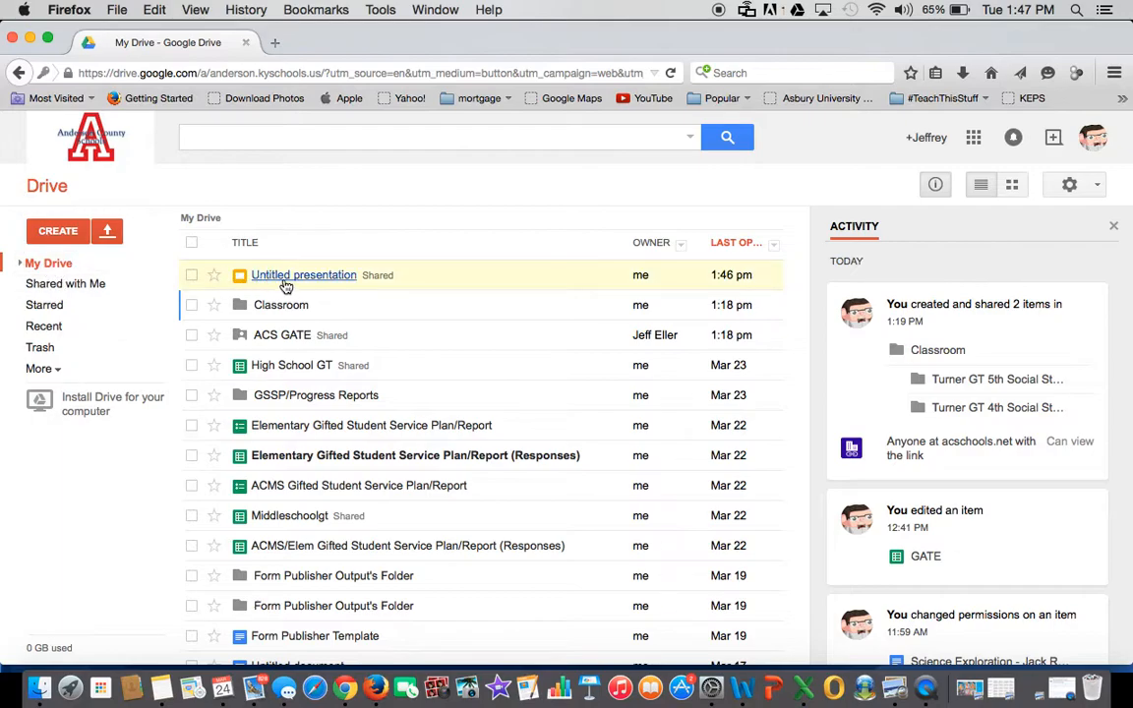
- Look at Shared with me, return to My Drive, and show the Create menu's new-item types
{"action": "left_click", "coordinate": [64, 286]}
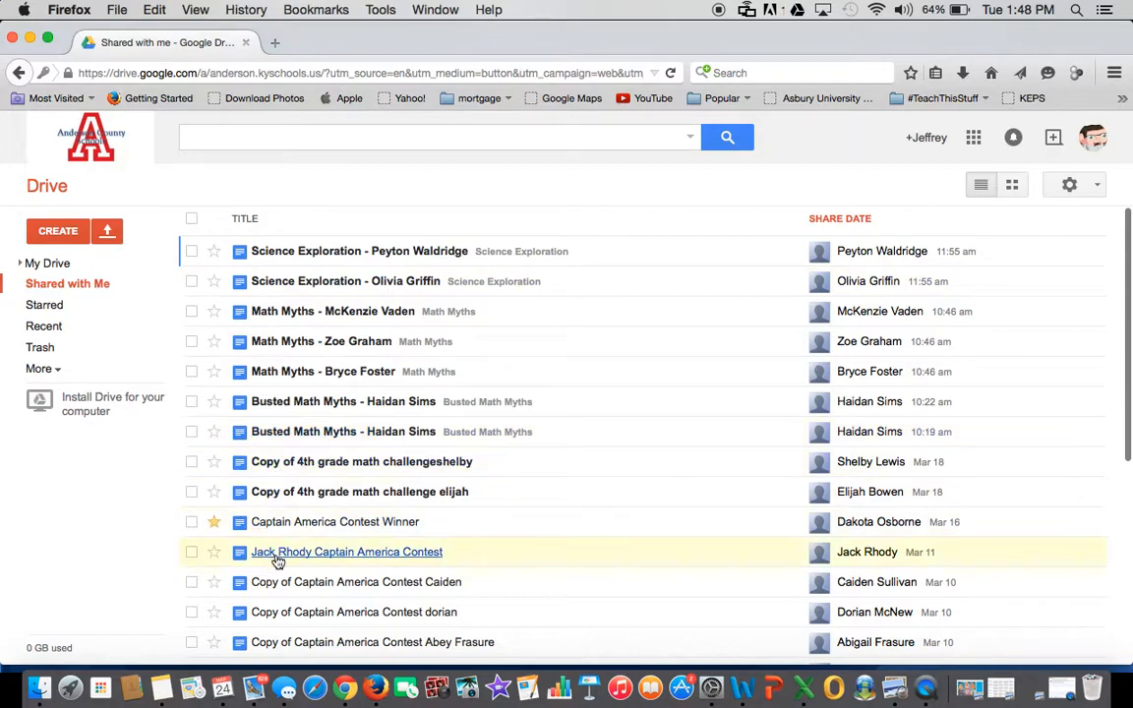
{"action": "left_click", "coordinate": [54, 265]}
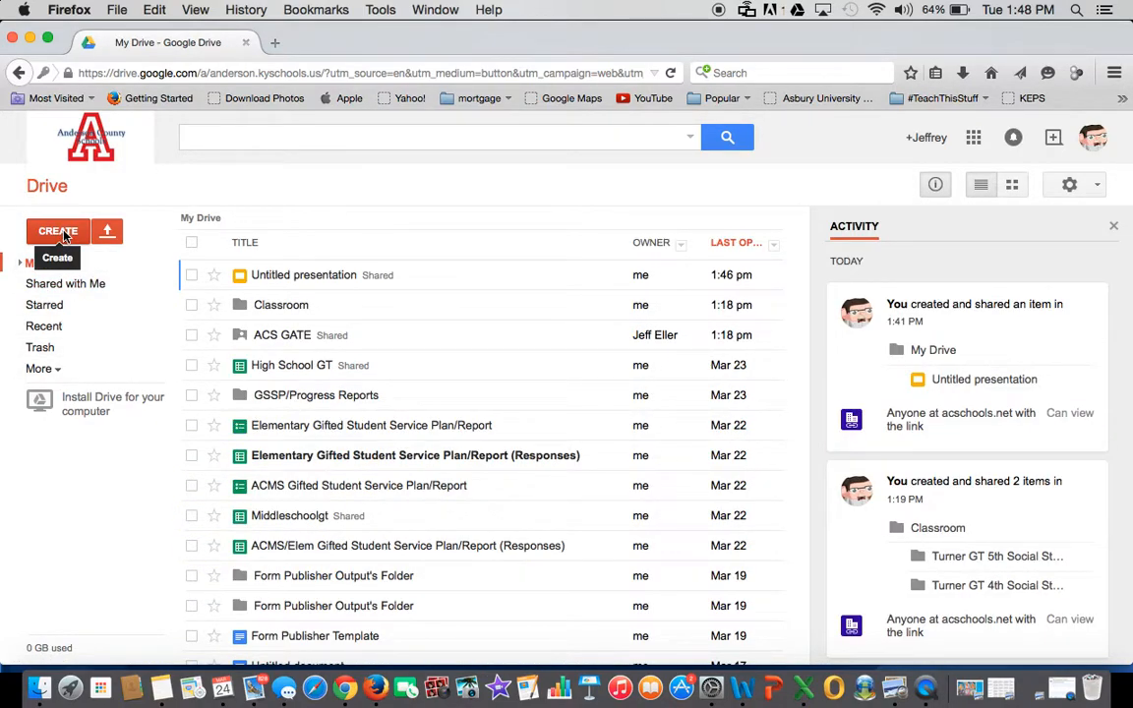
{"action": "left_click", "coordinate": [59, 232]}
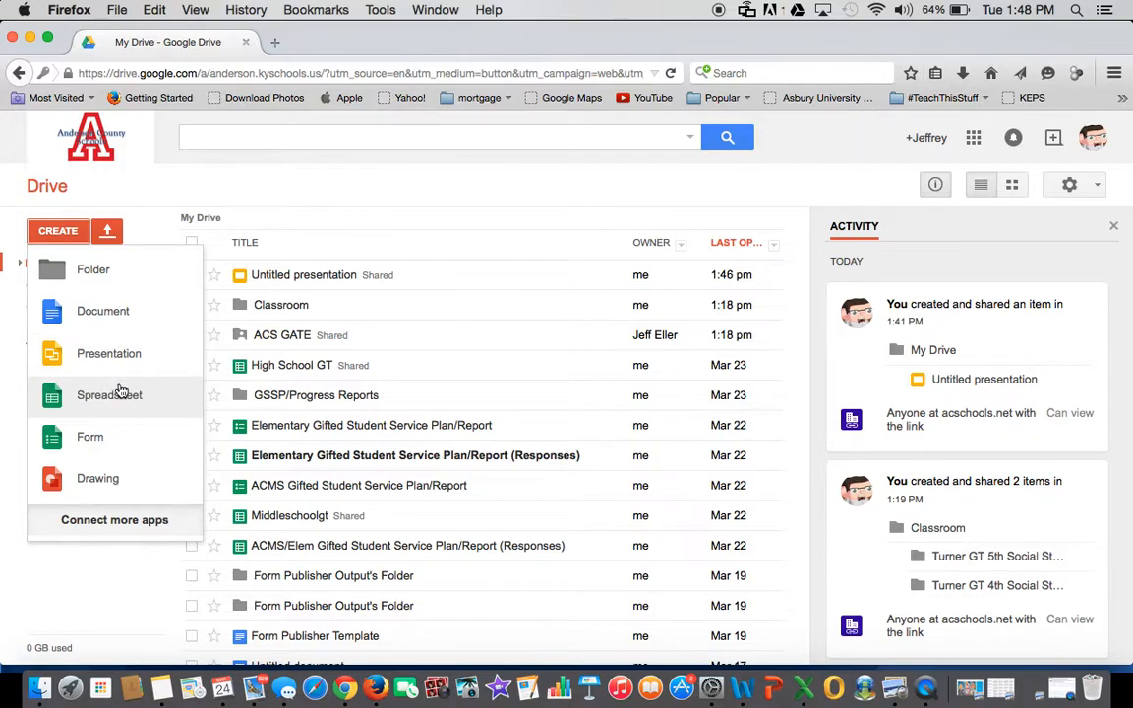
- Create a blank document and type 'Hello this is a new document!' followed by a new line
{"action": "left_click", "coordinate": [99, 316]}
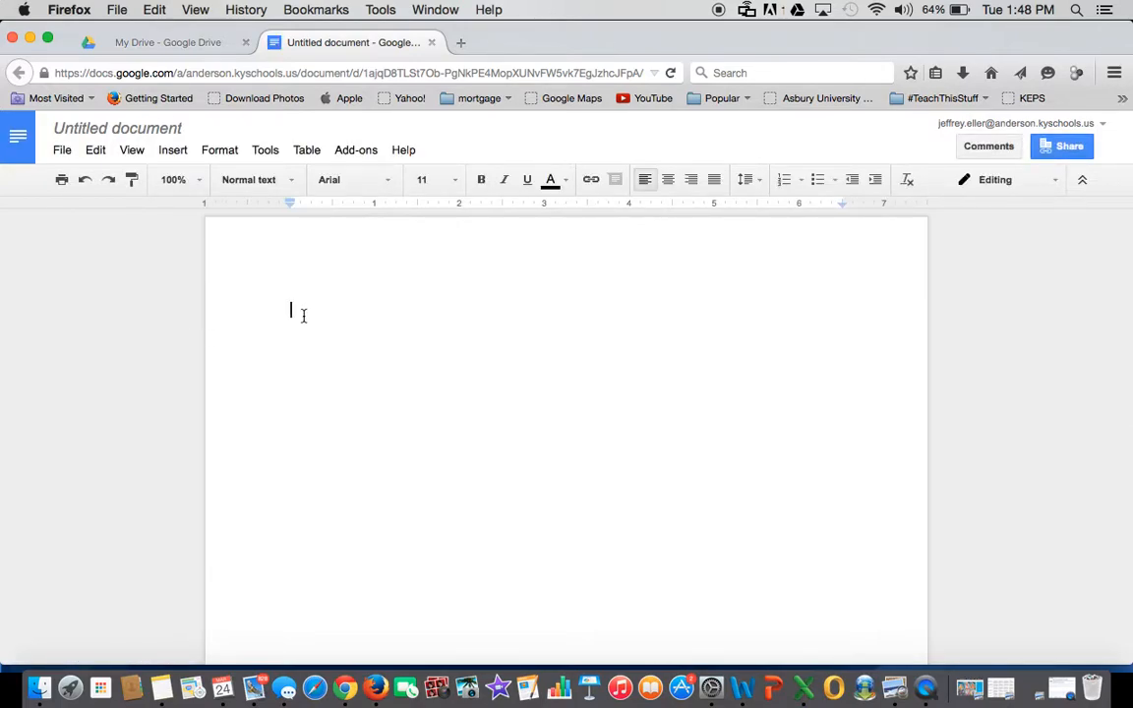
{"action": "type", "text": "Hello this is a neew"}
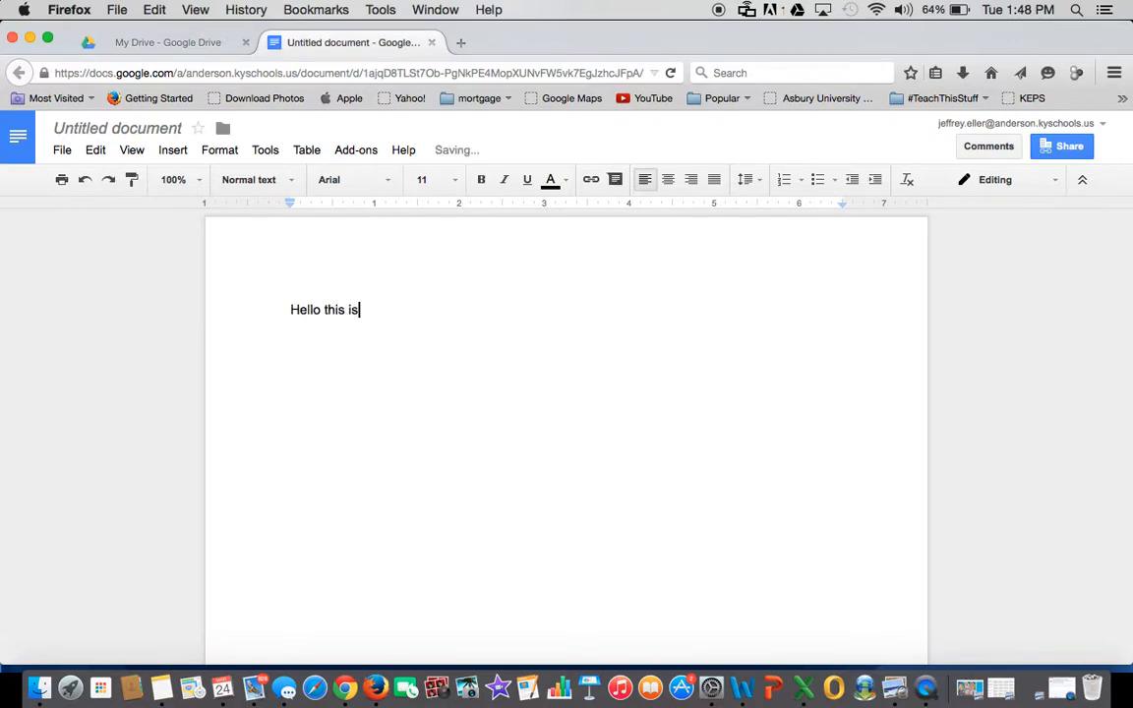
{"action": "key", "text": "BackSpace"}
{"action": "key", "text": "BackSpace"}
{"action": "key", "text": "BackSpace"}
{"action": "type", "text": "ew"}
{"action": "key", "text": "BackSpace"}
{"action": "key", "text": "BackSpace"}
{"action": "key", "text": "BackSpace"}
{"action": "type", "text": "w doc"}
{"action": "key", "text": "BackSpace"}
{"action": "key", "text": "BackSpace"}
{"action": "type", "text": "ocument"}
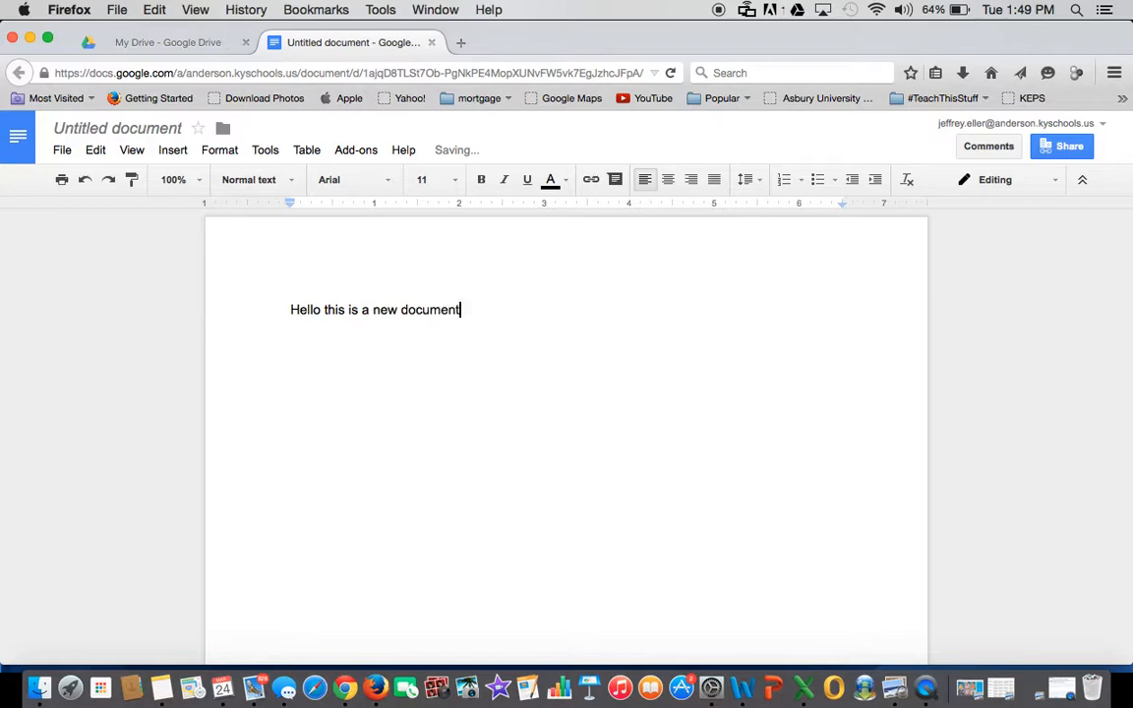
{"action": "type", "text": "!"}
{"action": "key", "text": "Return"}
{"action": "key", "text": "Return"}
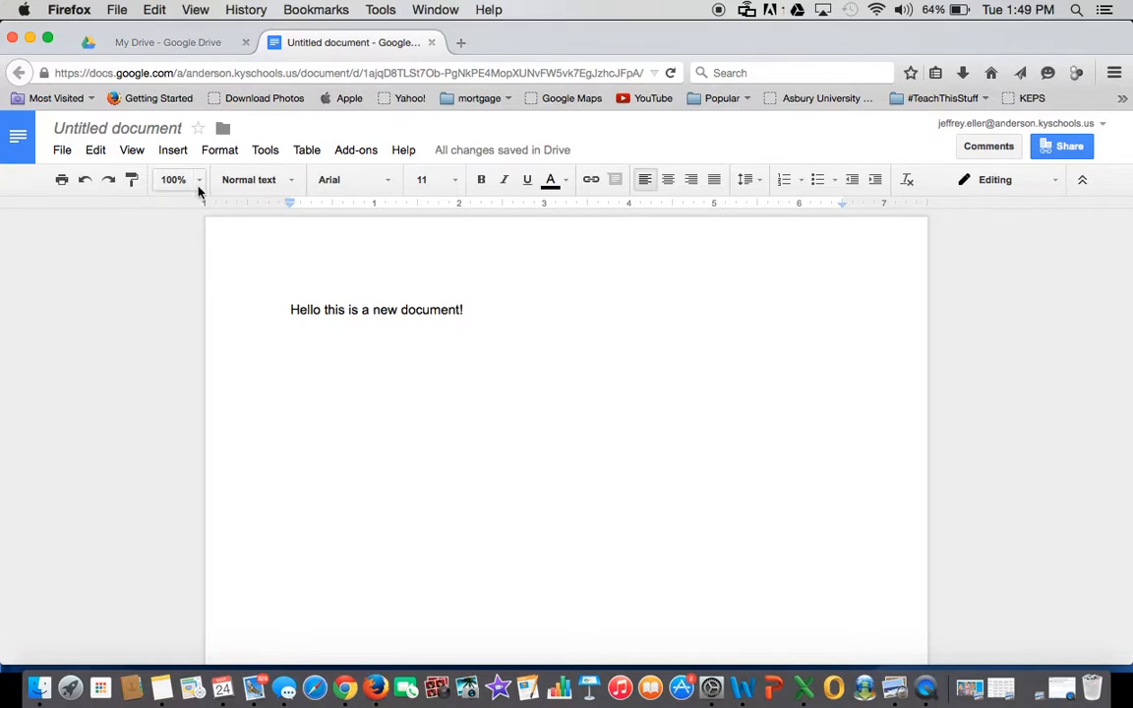
- Insert the cartoon photo from the Profile photos album below the sentence
{"action": "left_click", "coordinate": [176, 155]}
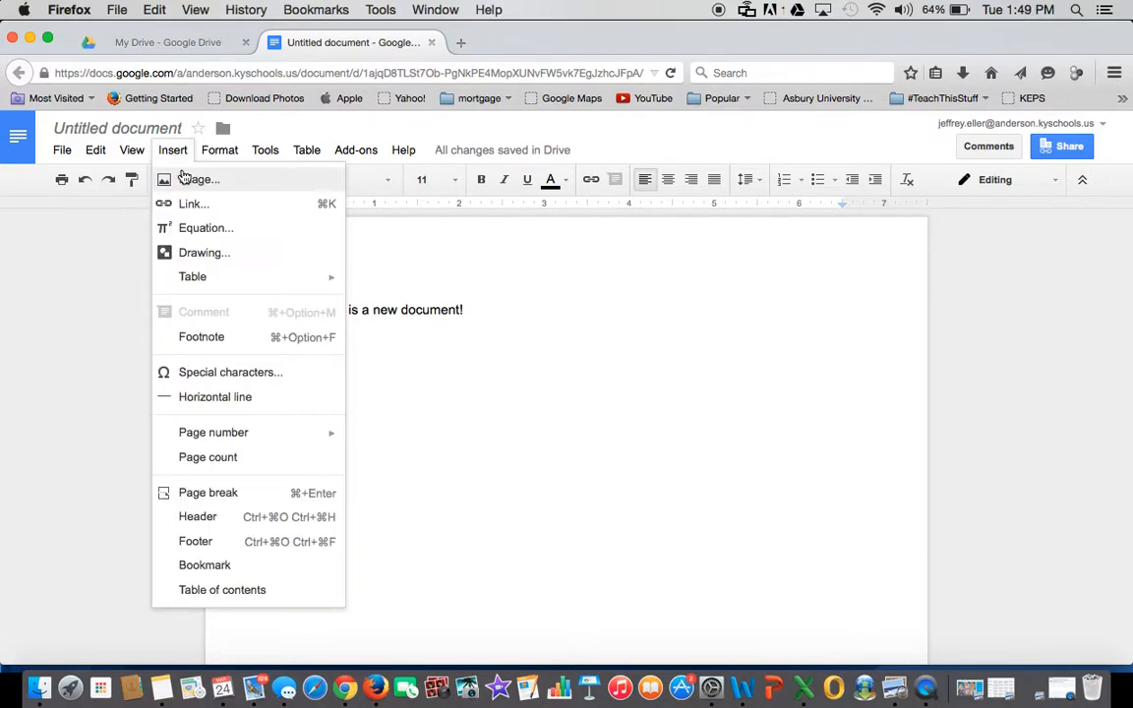
{"action": "left_click", "coordinate": [188, 182]}
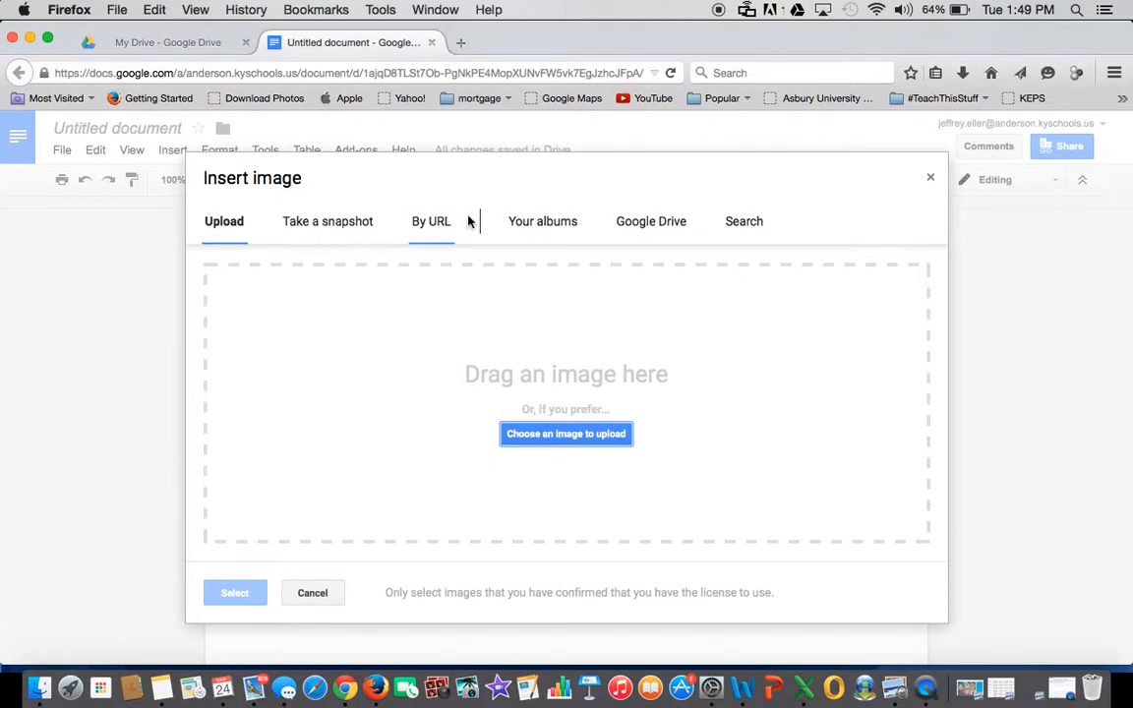
{"action": "left_click", "coordinate": [530, 226]}
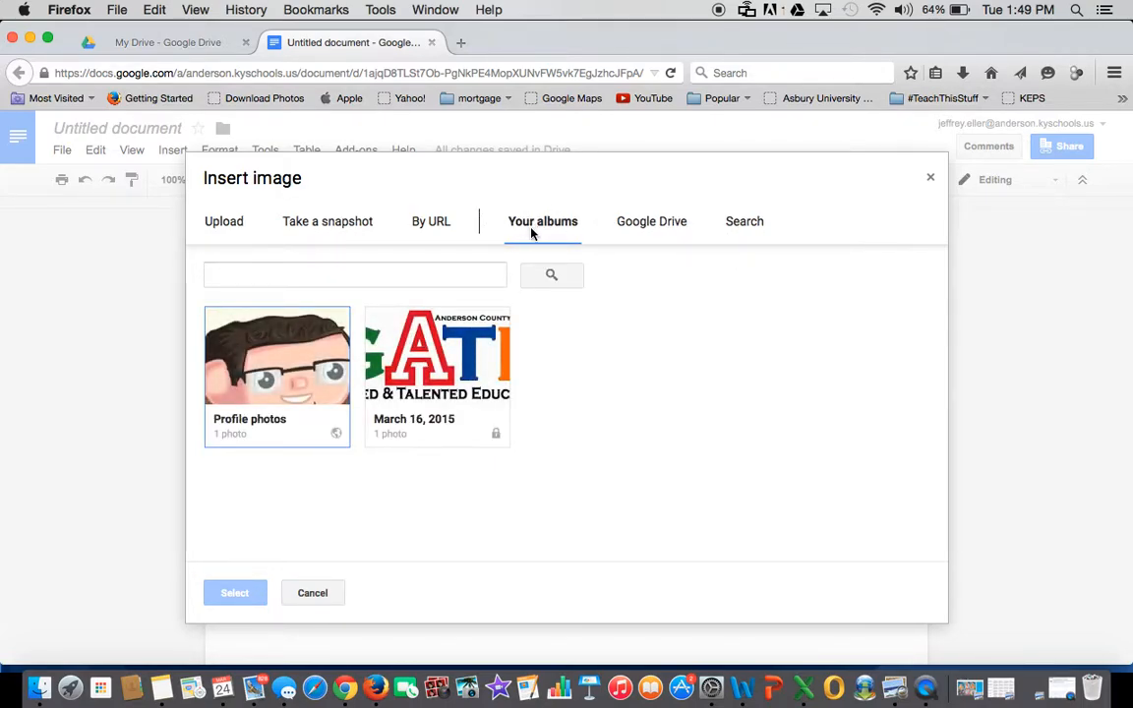
{"action": "left_click", "coordinate": [238, 320]}
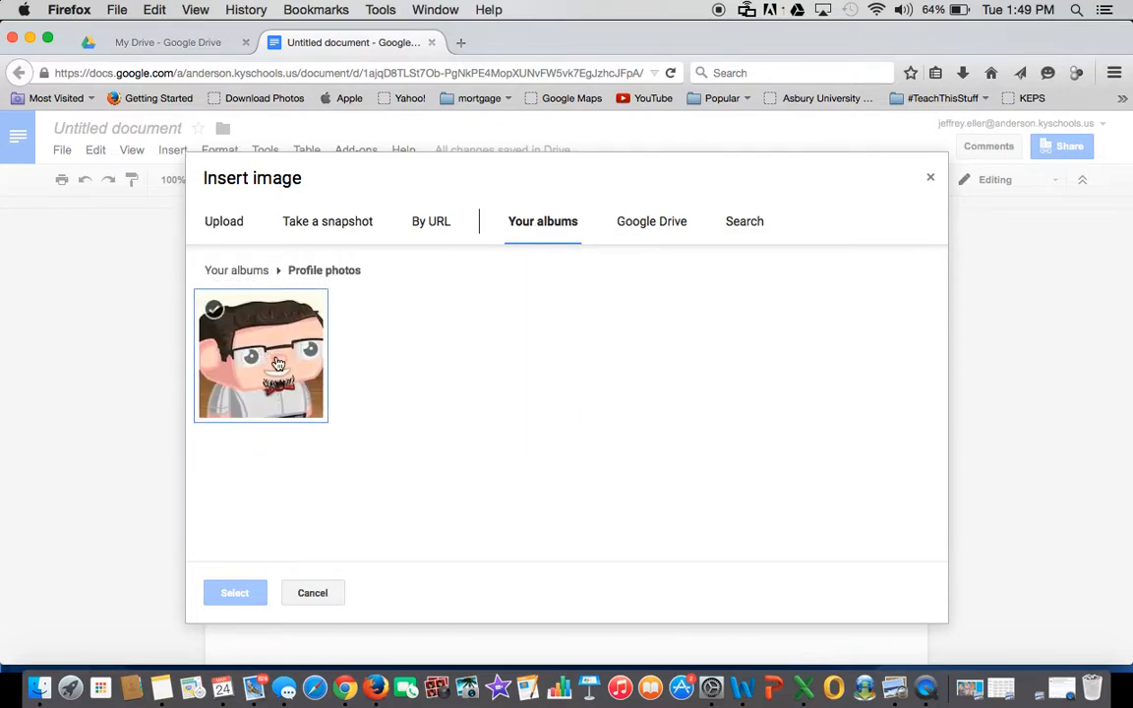
{"action": "left_click", "coordinate": [263, 349]}
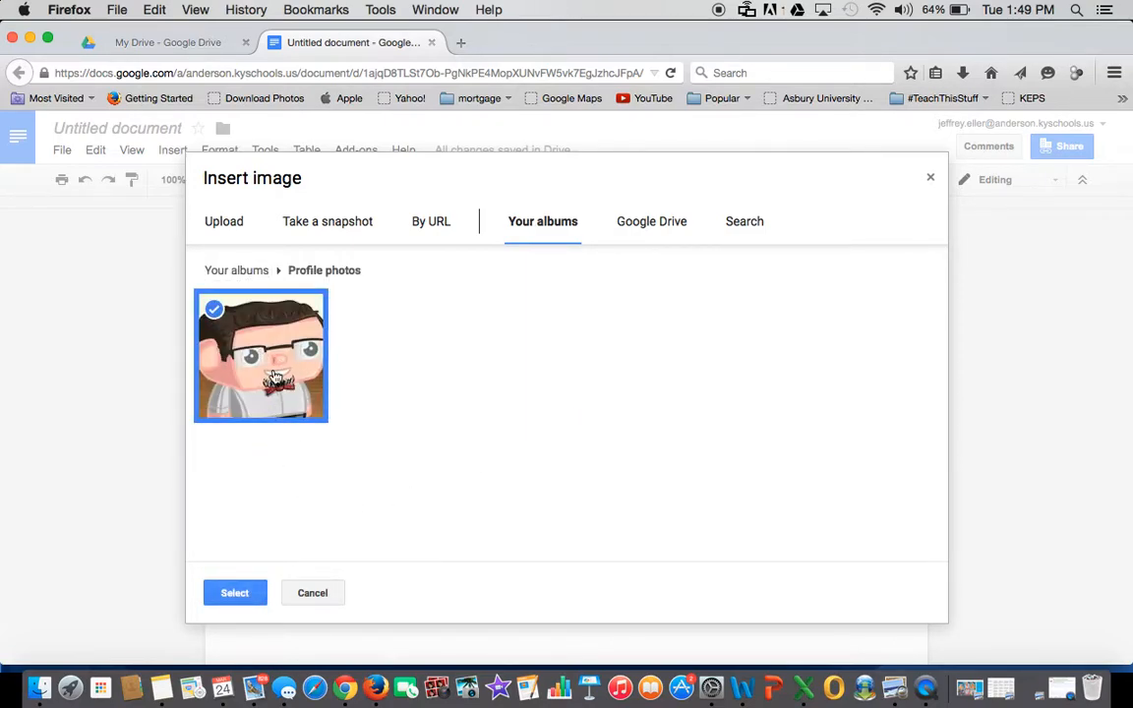
{"action": "left_click", "coordinate": [236, 601]}
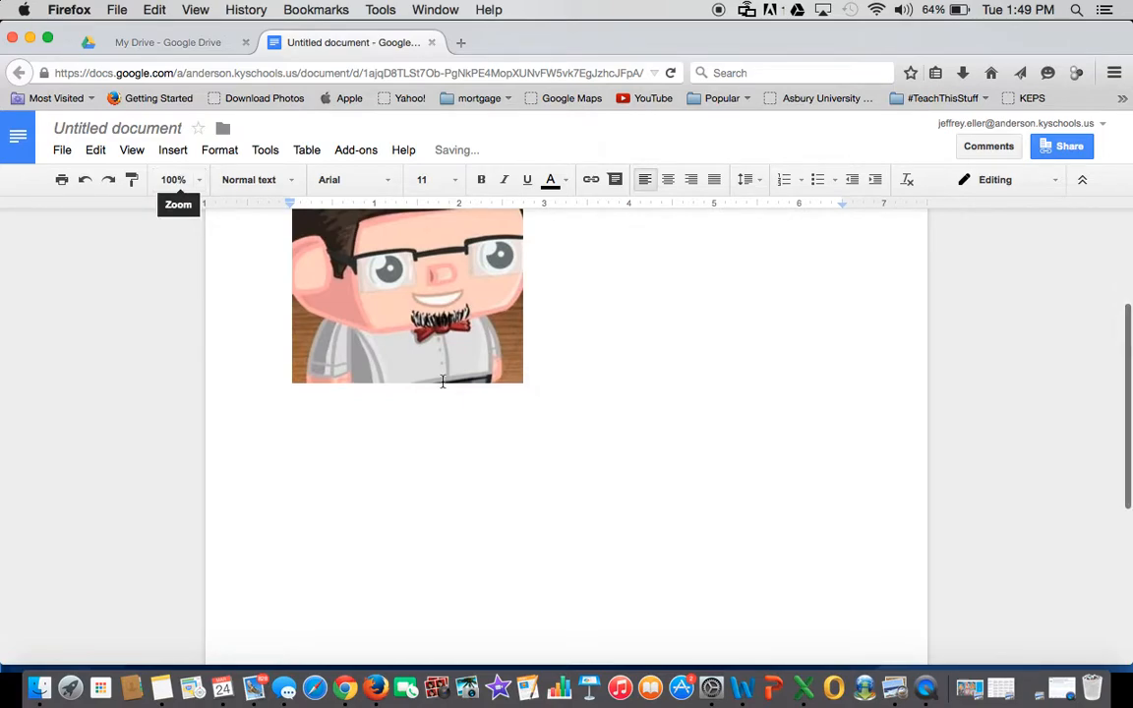
- Resize the cartoon picture to about 2.8 inches wide, keeping it square
{"action": "scroll", "coordinate": [647, 399], "scroll_direction": "up", "scroll_amount": 3}
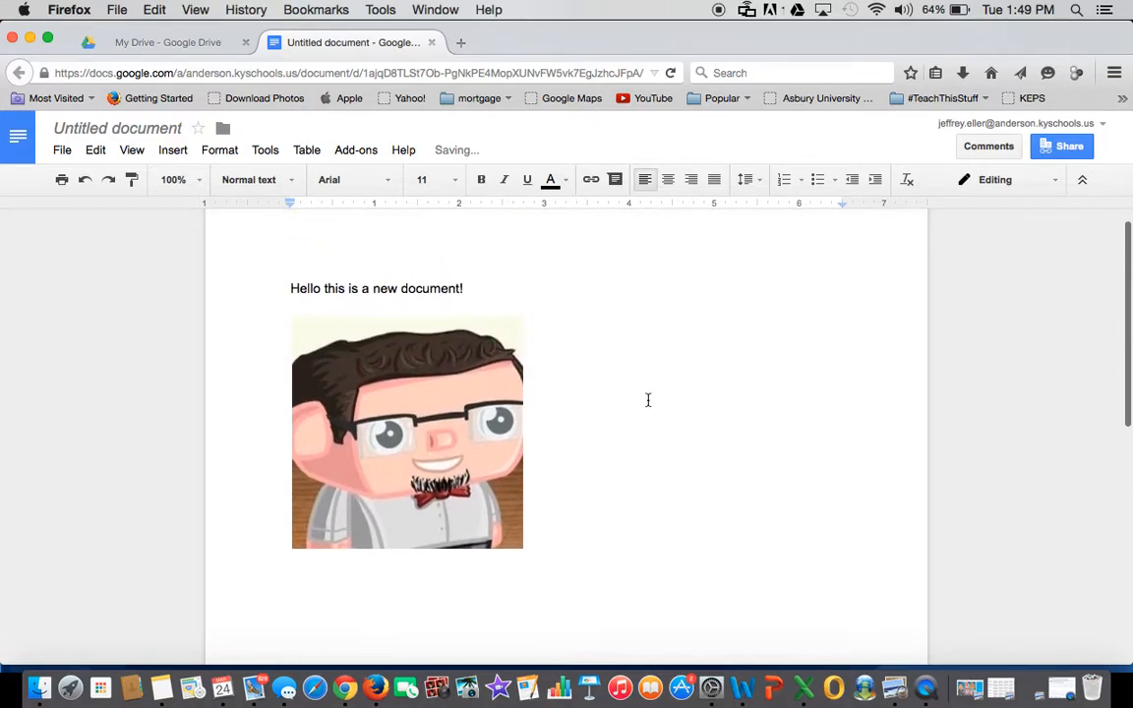
{"action": "left_click", "coordinate": [397, 484]}
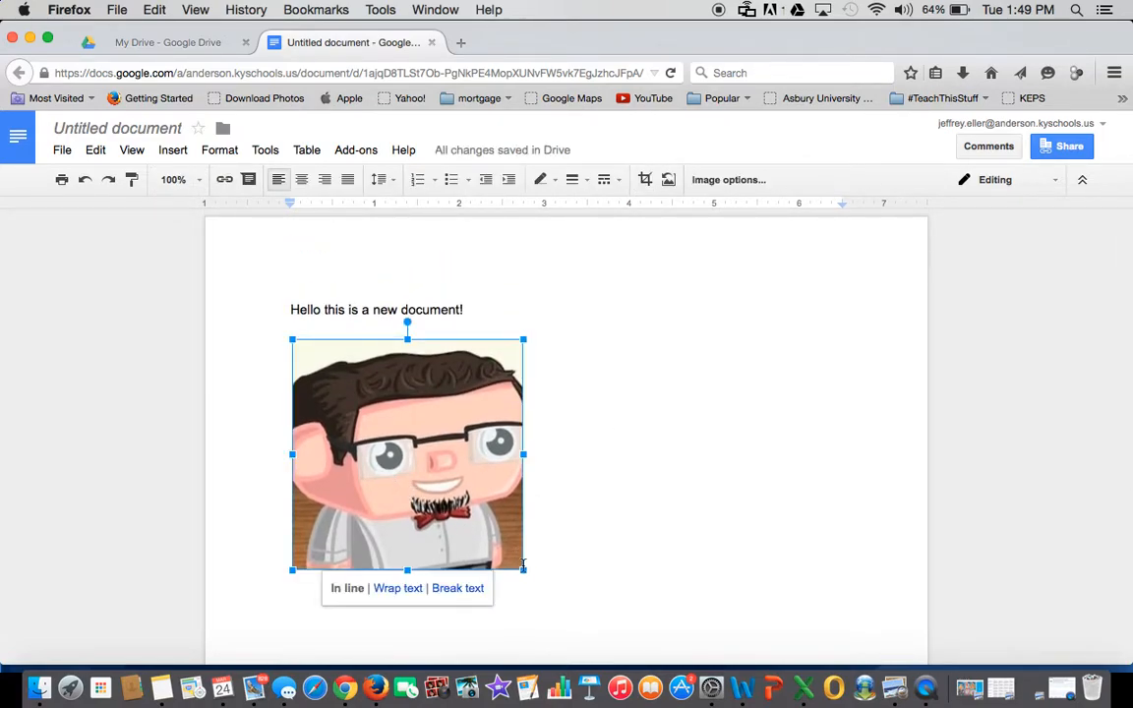
{"action": "left_click_drag", "start_coordinate": [523, 570], "coordinate": [687, 612]}
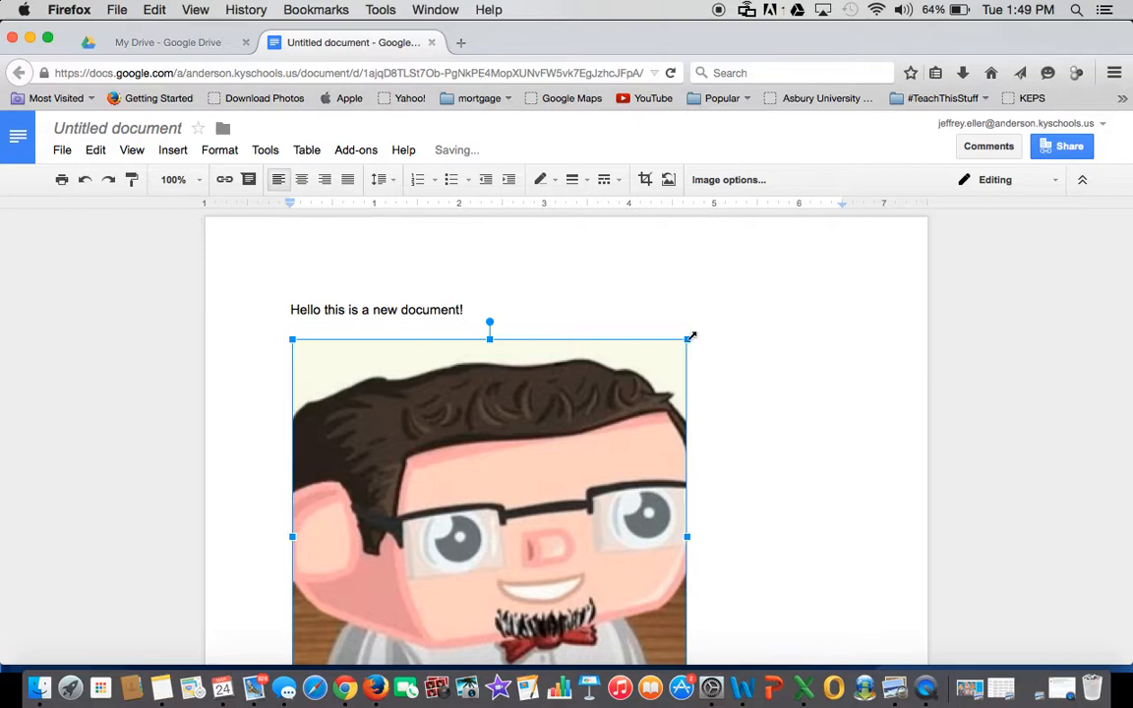
{"action": "left_click_drag", "start_coordinate": [689, 337], "coordinate": [528, 497]}
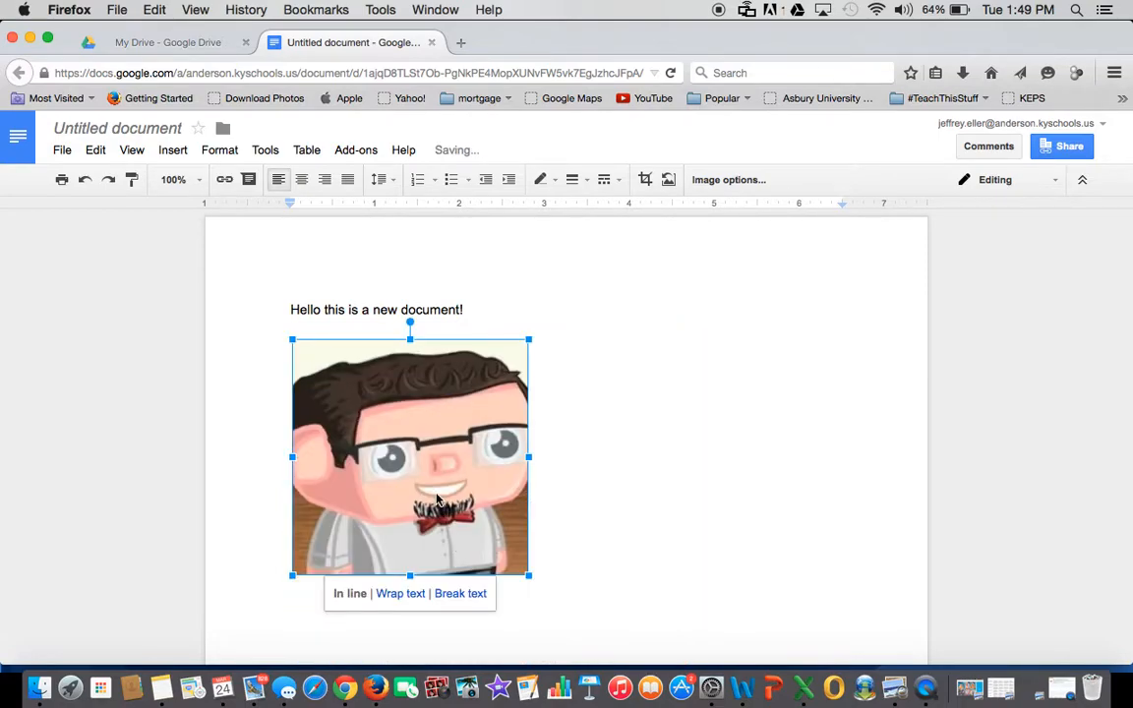
{"action": "left_click", "coordinate": [654, 457]}
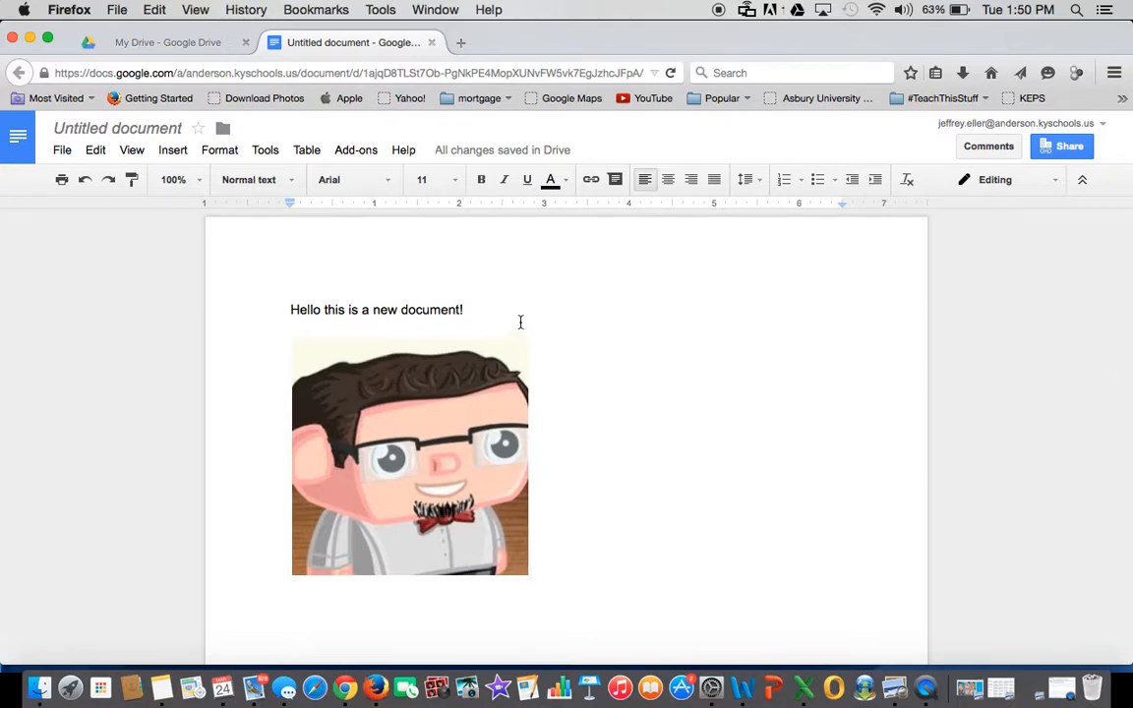
- Change the title from Untitled document to 'My First Document'
{"action": "left_click", "coordinate": [62, 151]}
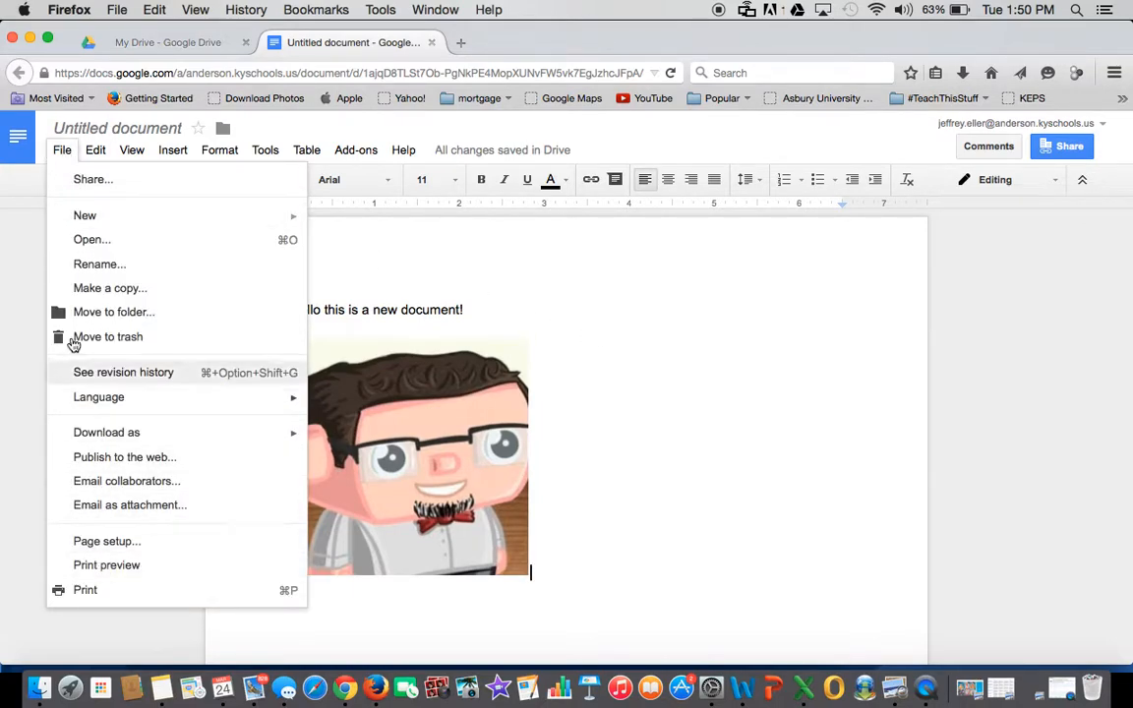
{"action": "left_click", "coordinate": [590, 277]}
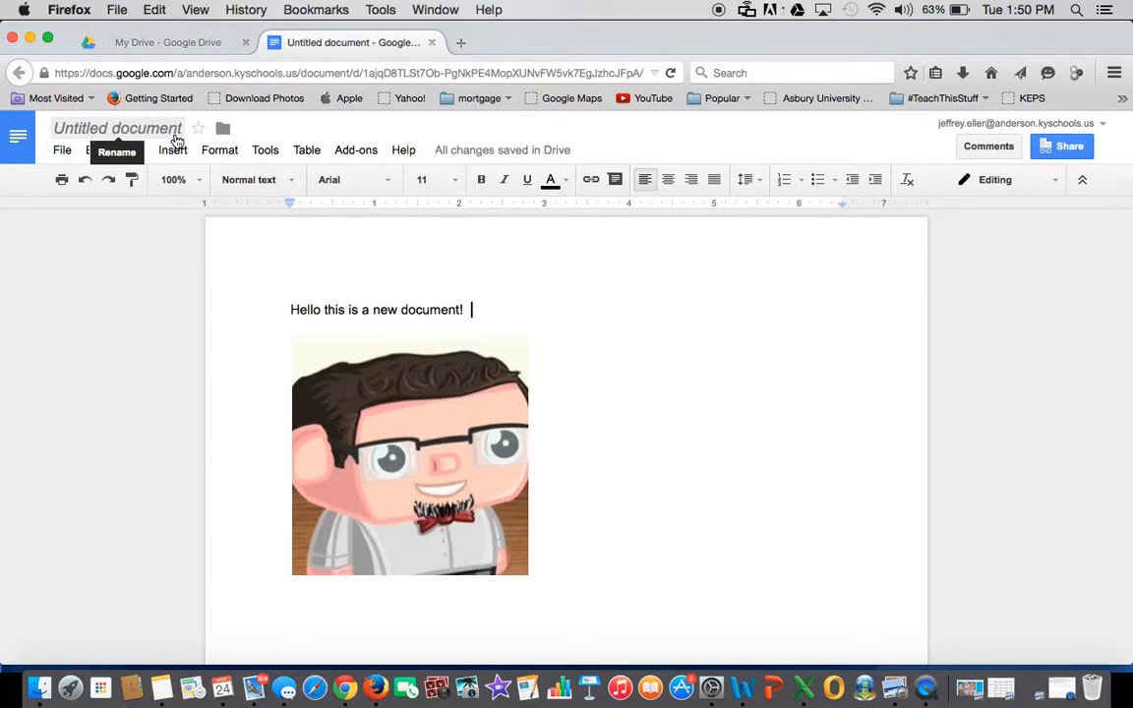
{"action": "left_click", "coordinate": [58, 154]}
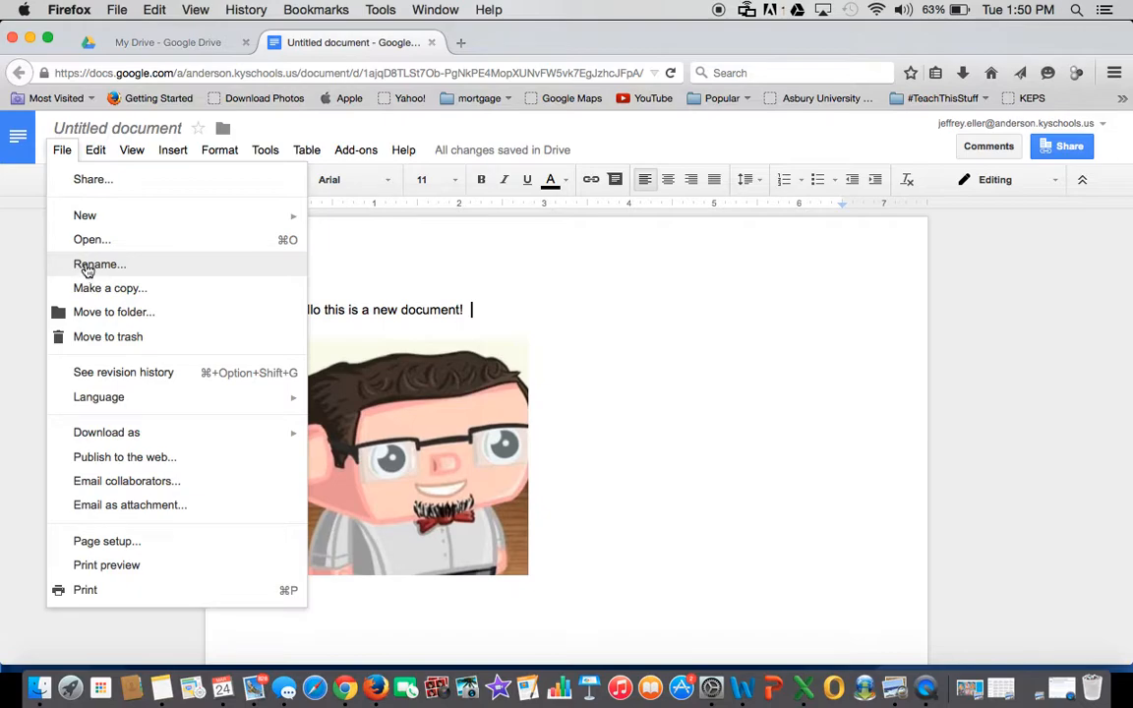
{"action": "left_click", "coordinate": [606, 341]}
{"action": "scroll", "coordinate": [413, 275], "scroll_direction": "down", "scroll_amount": 2}
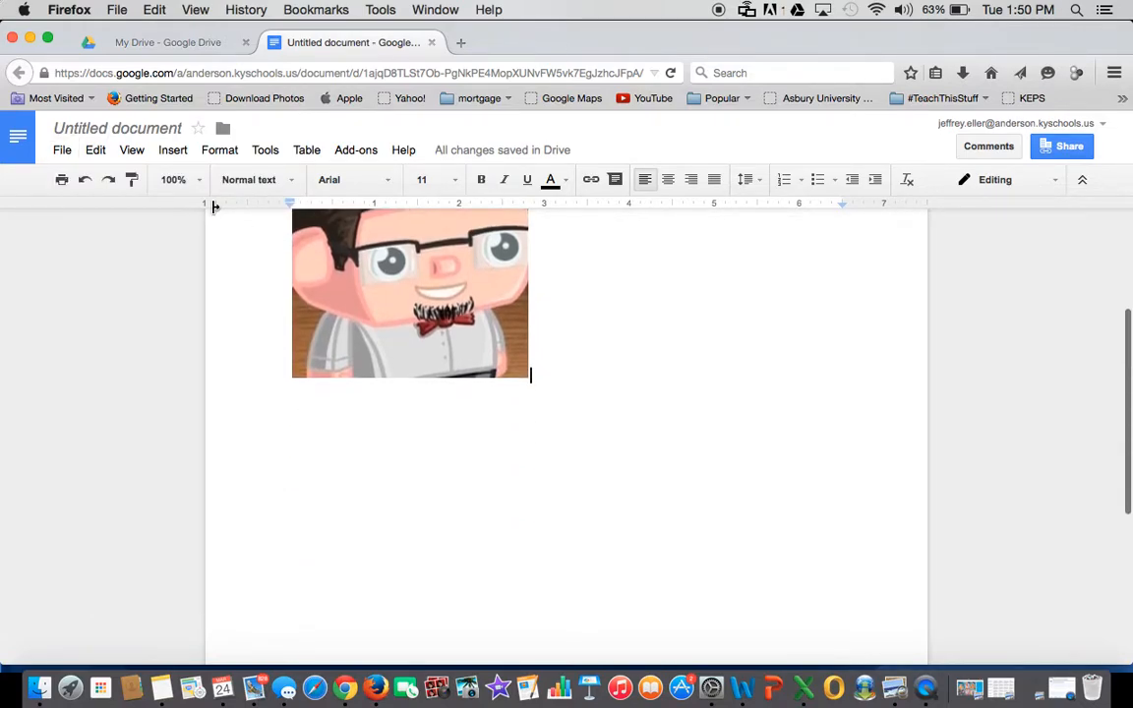
{"action": "left_click", "coordinate": [119, 135]}
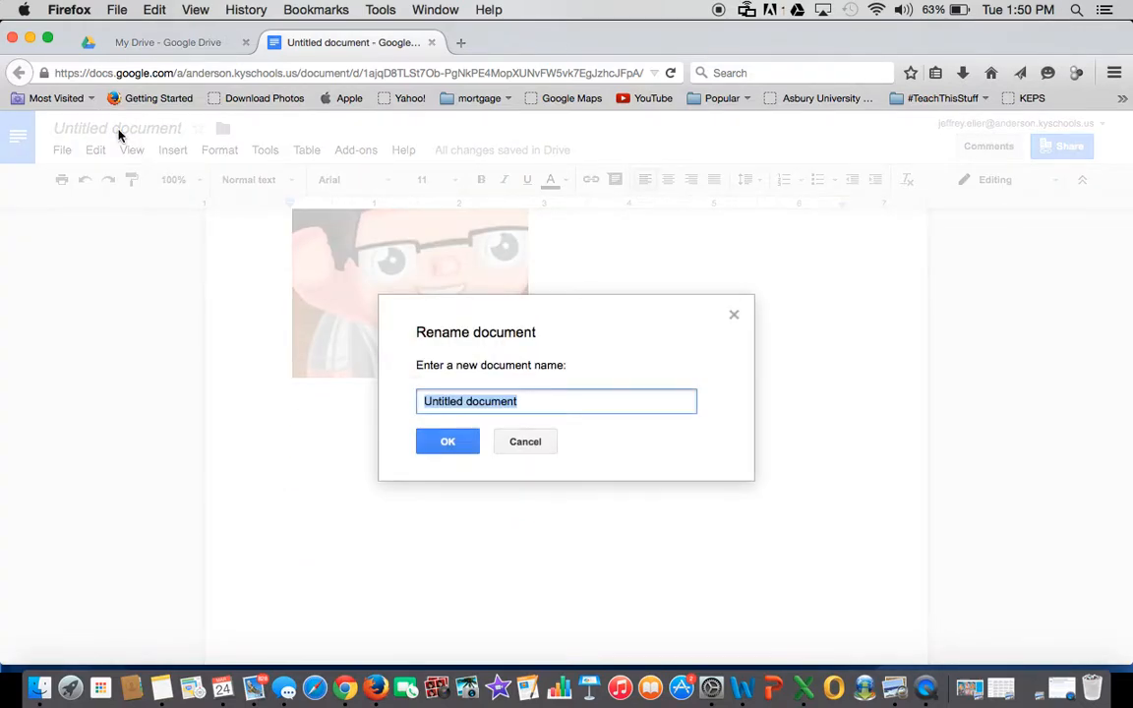
{"action": "type", "text": "Myu"}
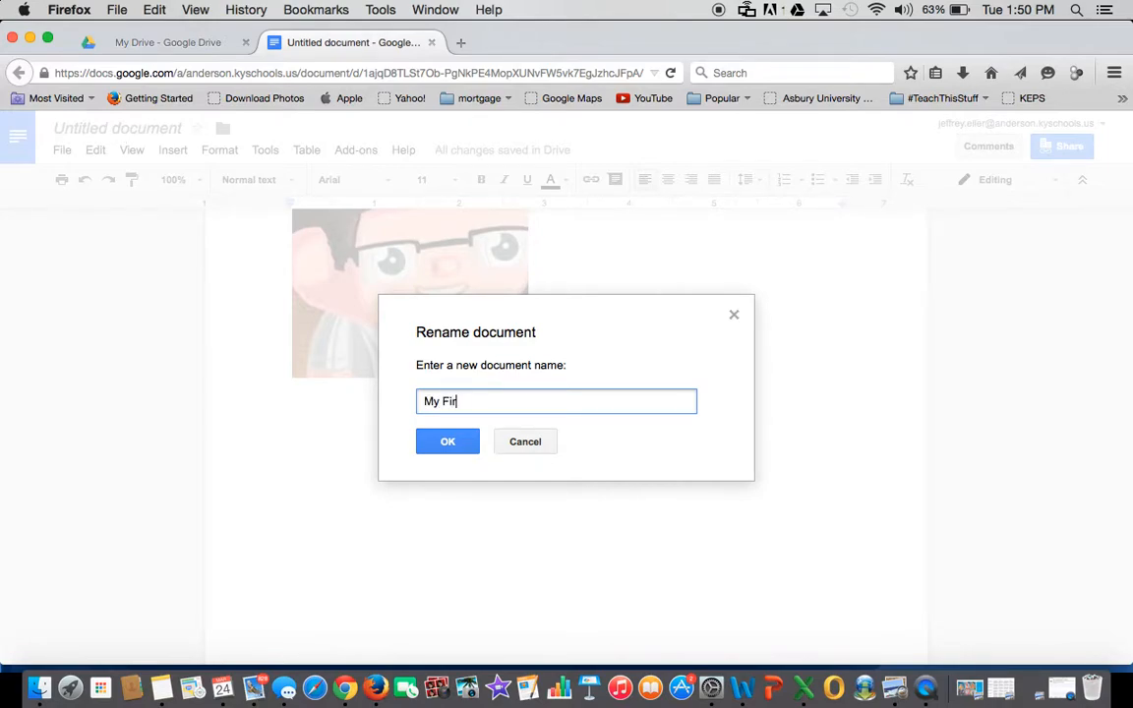
{"action": "type", "text": "First Document"}
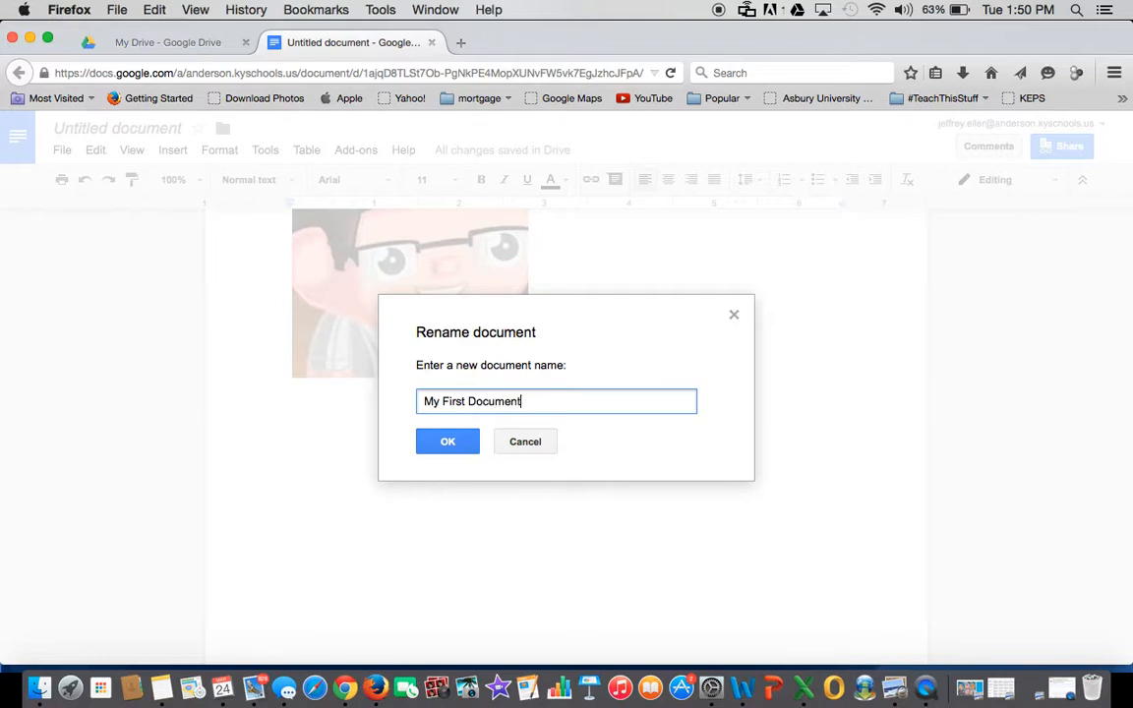
{"action": "left_click", "coordinate": [449, 443]}
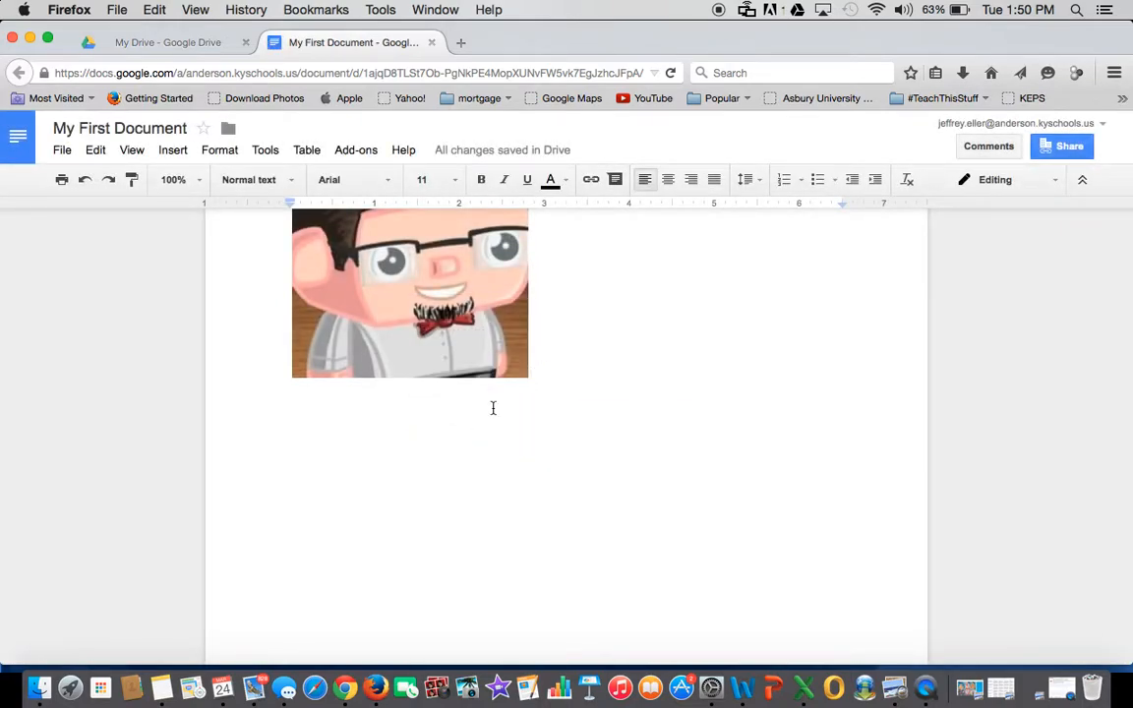
- Open the document's sharing settings and review invitee permissions, keeping edit access
{"action": "scroll", "coordinate": [655, 342], "scroll_direction": "up", "scroll_amount": 3}
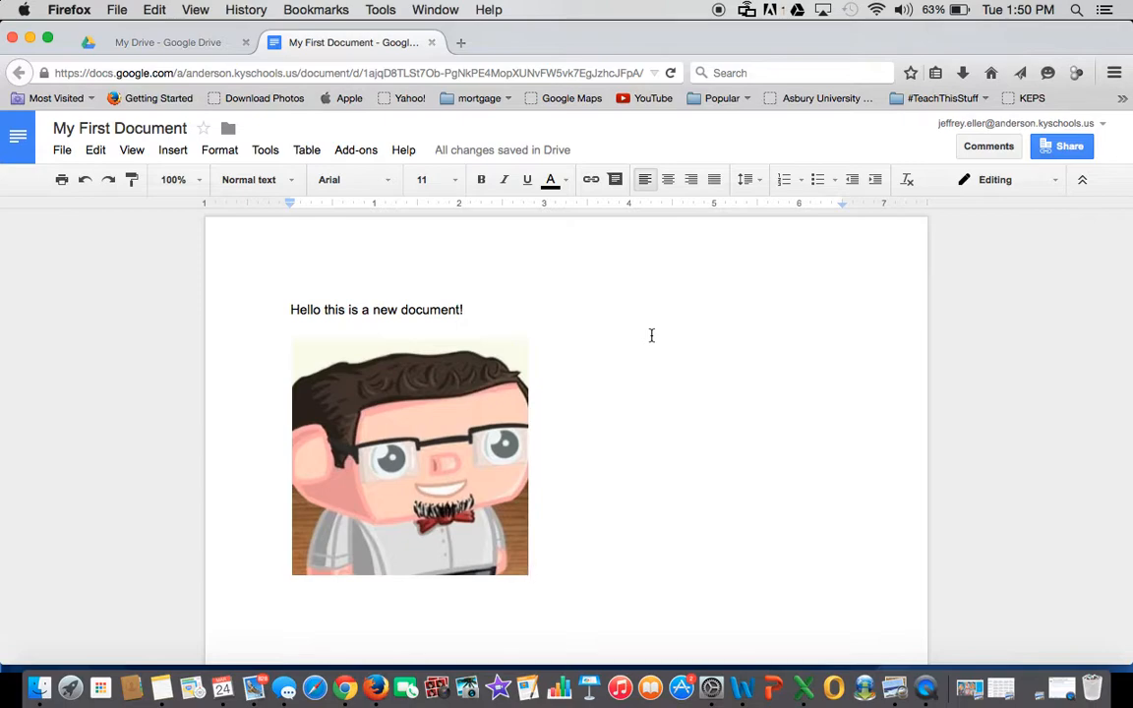
{"action": "left_click", "coordinate": [1062, 153]}
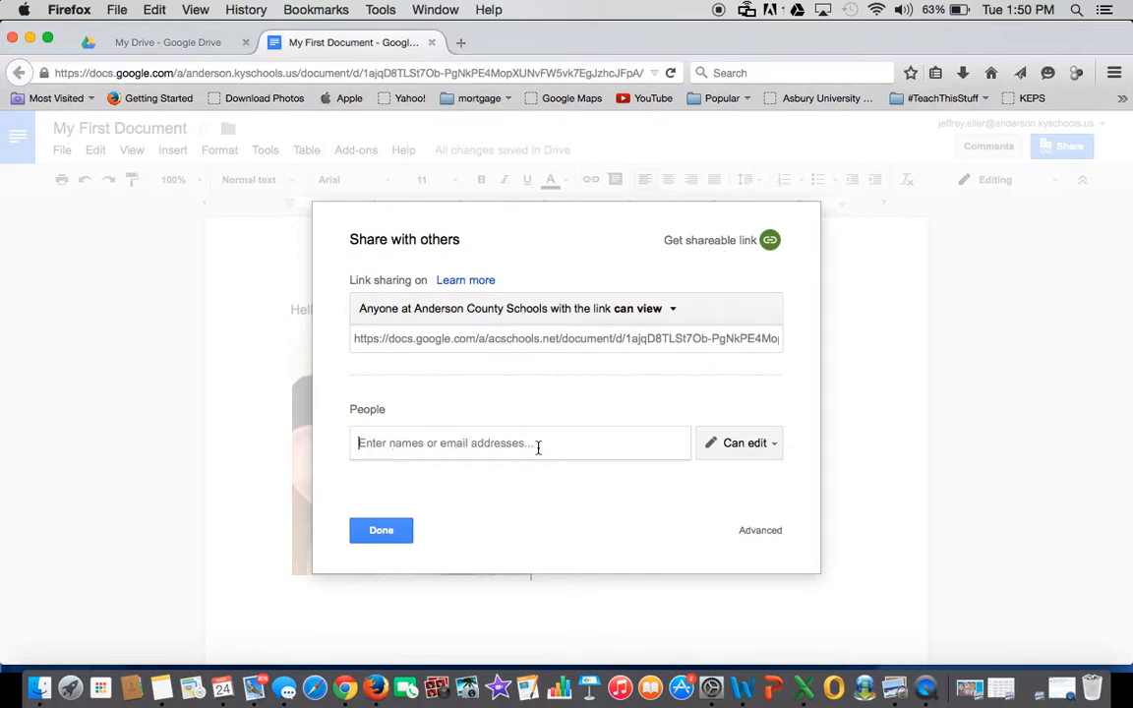
{"action": "left_click", "coordinate": [773, 445]}
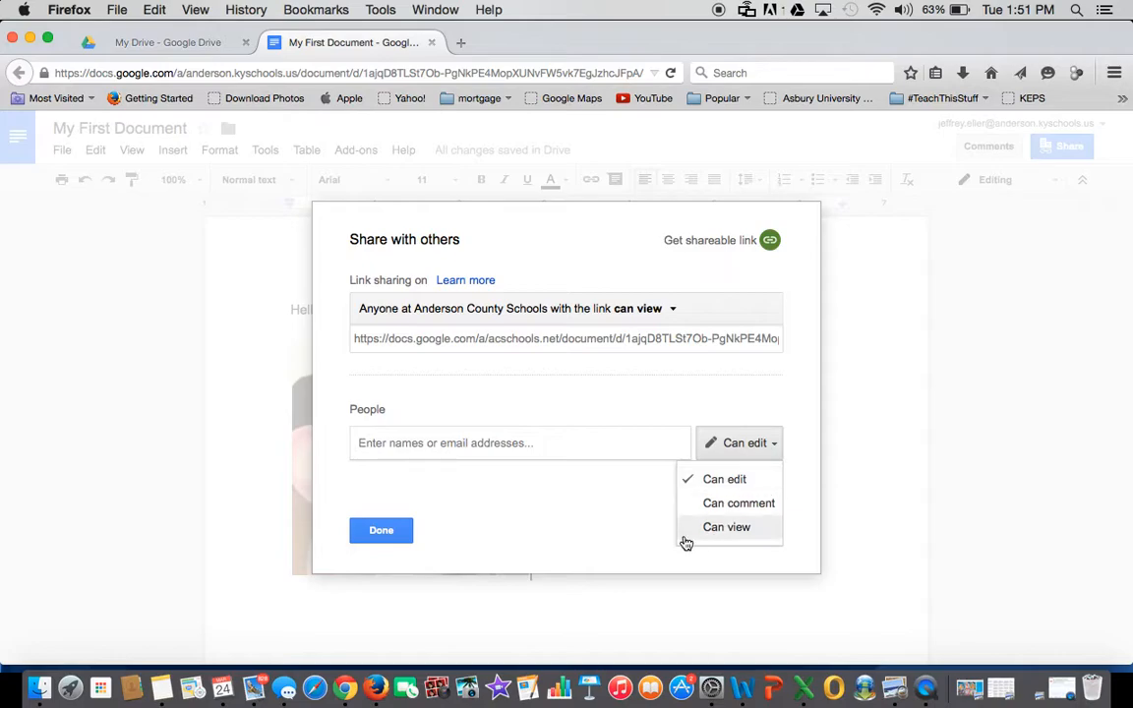
{"action": "left_click", "coordinate": [617, 519]}
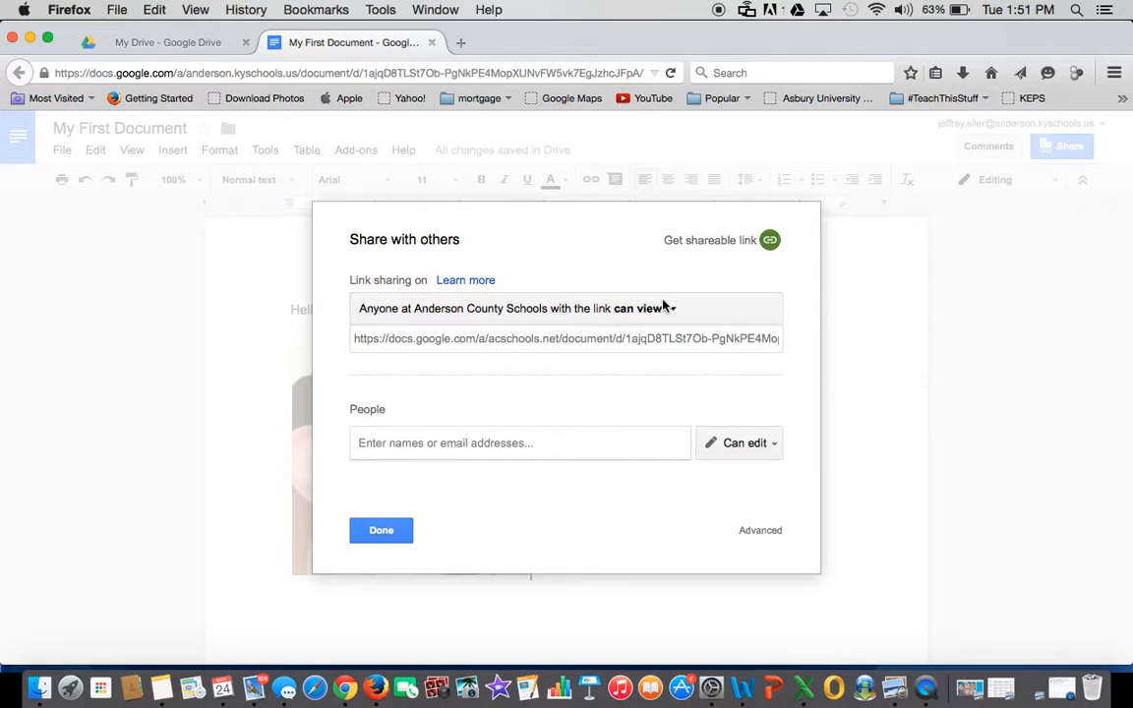
- Turn on view-by-link sharing, copy the shareable link and close the sharing window
{"action": "left_click", "coordinate": [770, 241]}
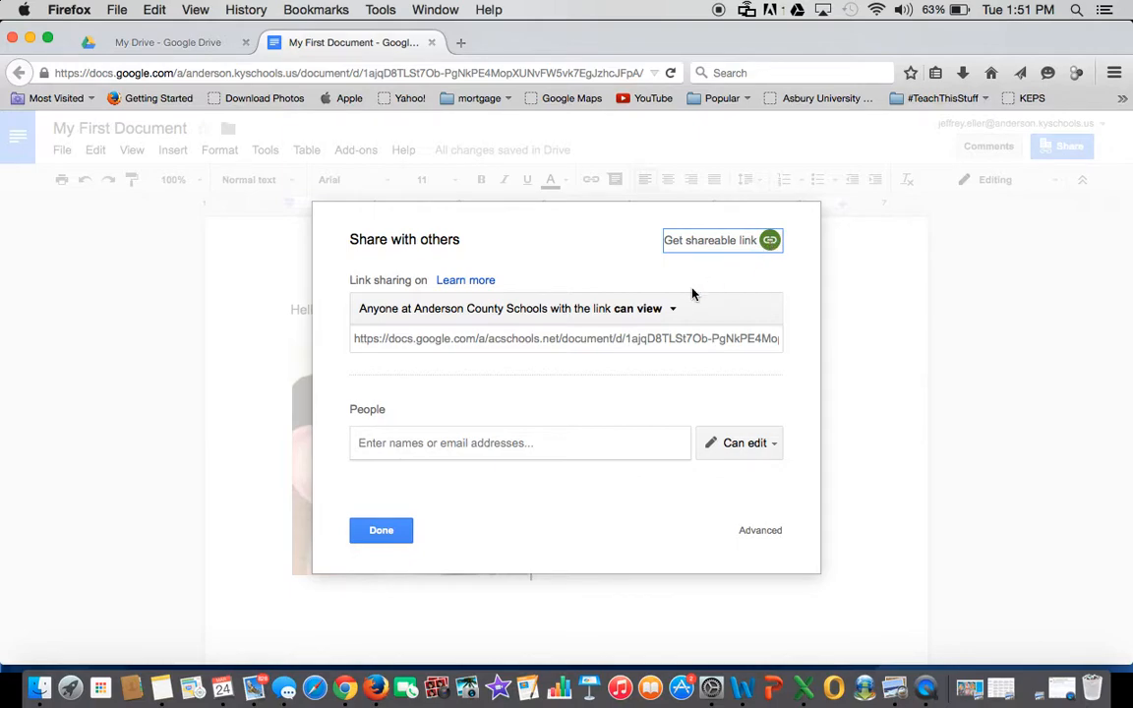
{"action": "left_click", "coordinate": [589, 337]}
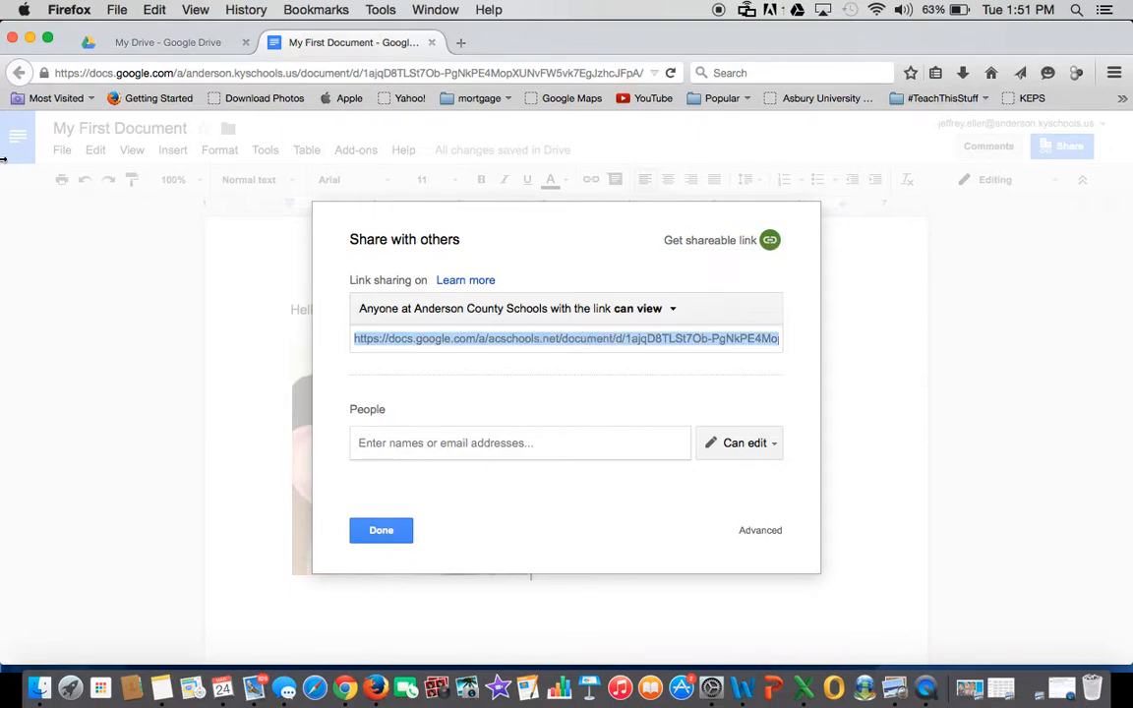
{"action": "key", "text": "super+c"}
{"action": "left_click", "coordinate": [375, 531]}
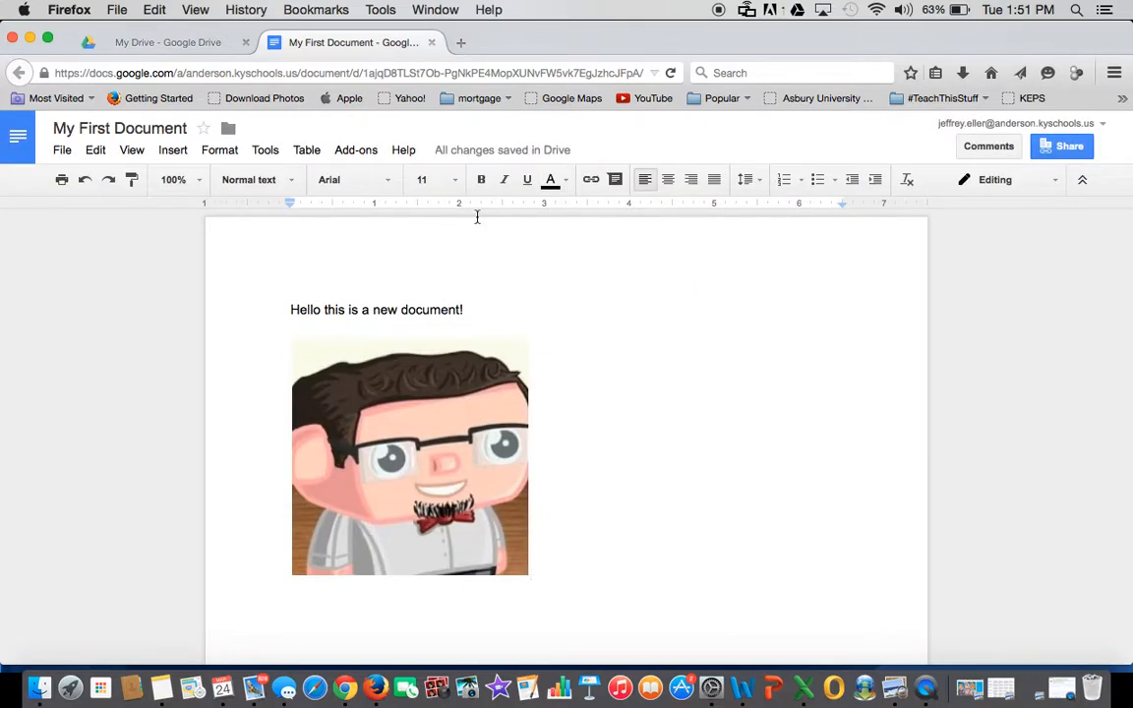
- Close the My First Document tab to return to the My Drive list
{"action": "left_click", "coordinate": [61, 153]}
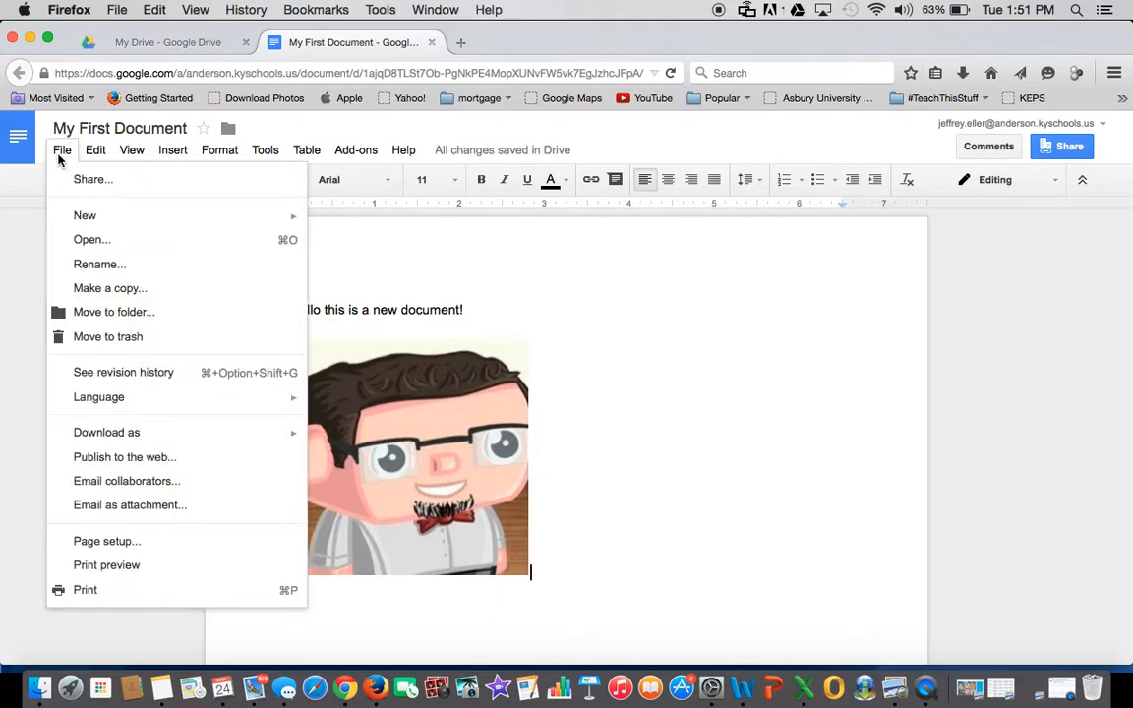
{"action": "left_click", "coordinate": [698, 366]}
{"action": "scroll", "coordinate": [698, 366], "scroll_direction": "down", "scroll_amount": 4}
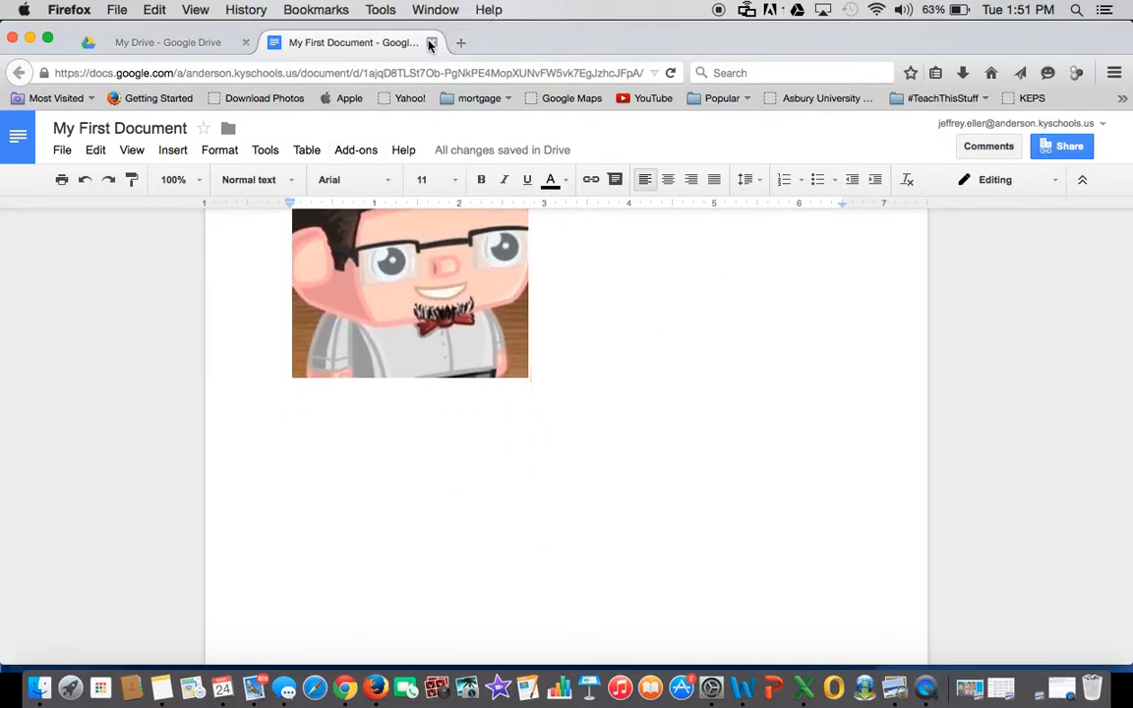
{"action": "left_click", "coordinate": [431, 43]}
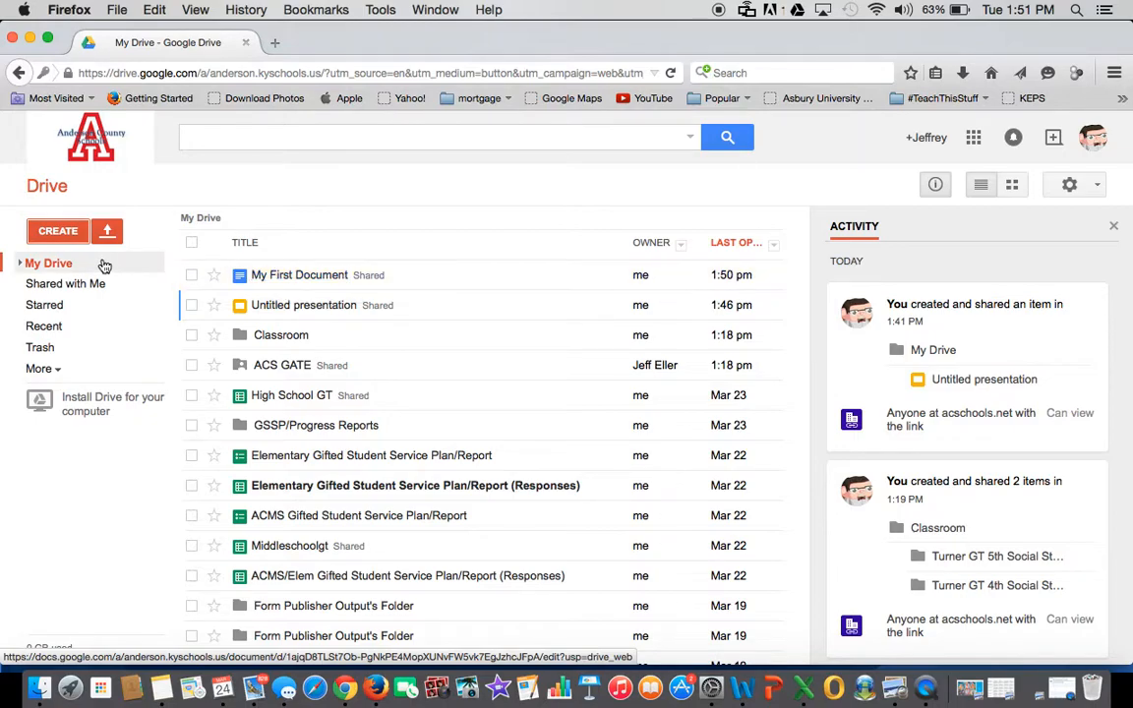
- Create an Untitled presentation from Drive and pick Khaki from the theme grid
{"action": "left_click", "coordinate": [57, 236]}
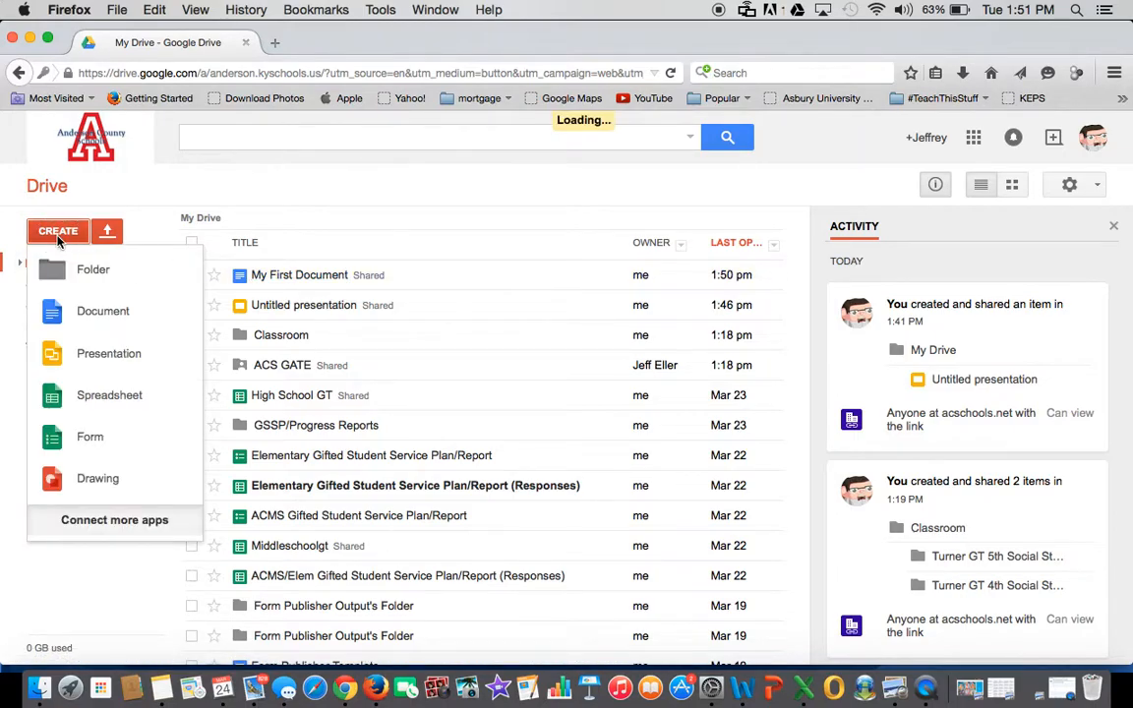
{"action": "left_click", "coordinate": [82, 366]}
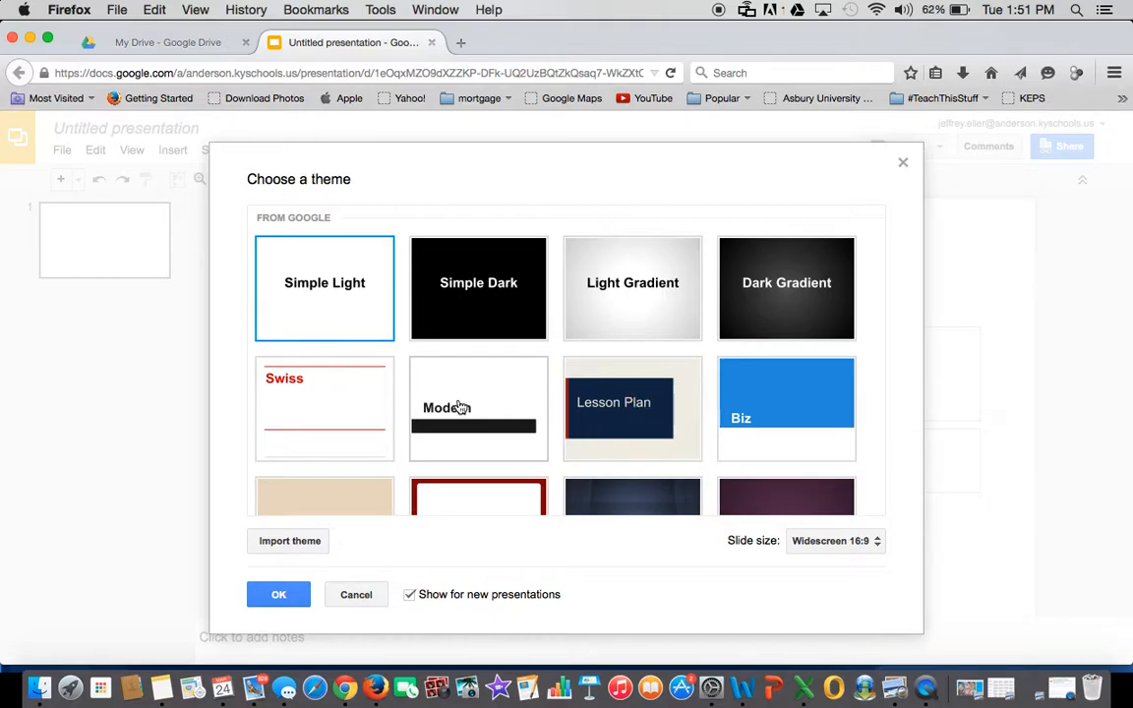
{"action": "scroll", "coordinate": [533, 383], "scroll_direction": "down", "scroll_amount": 5}
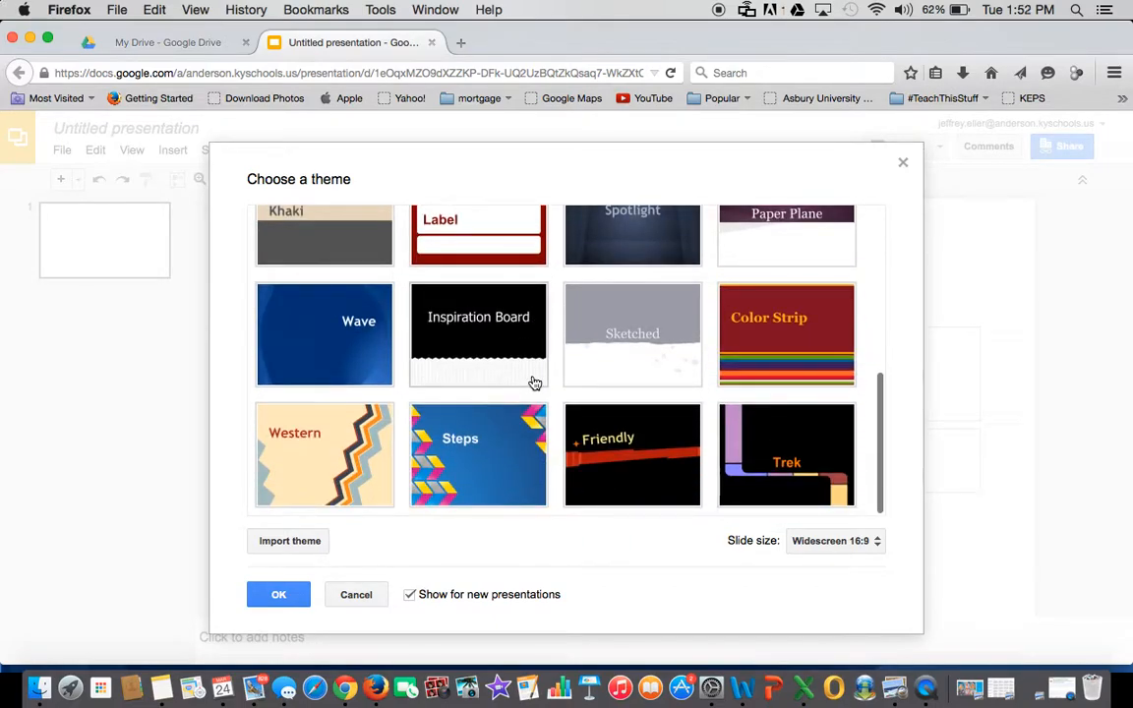
{"action": "scroll", "coordinate": [534, 382], "scroll_direction": "up", "scroll_amount": 5}
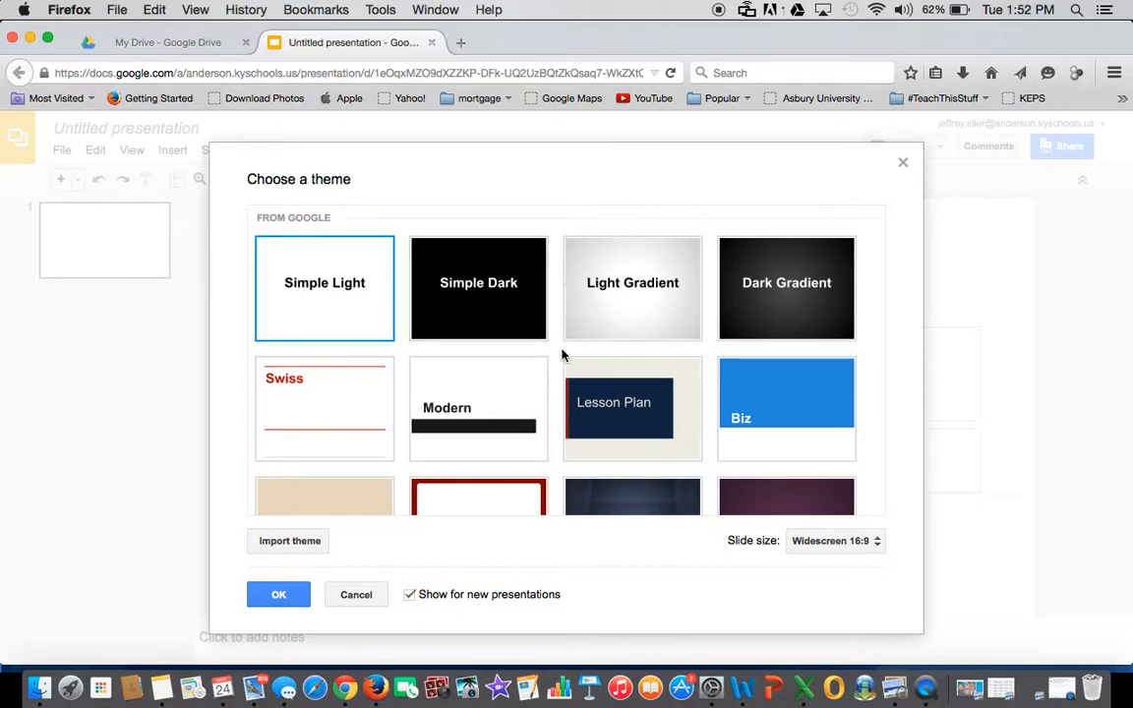
{"action": "scroll", "coordinate": [559, 373], "scroll_direction": "down", "scroll_amount": 3}
{"action": "scroll", "coordinate": [553, 388], "scroll_direction": "down", "scroll_amount": 3}
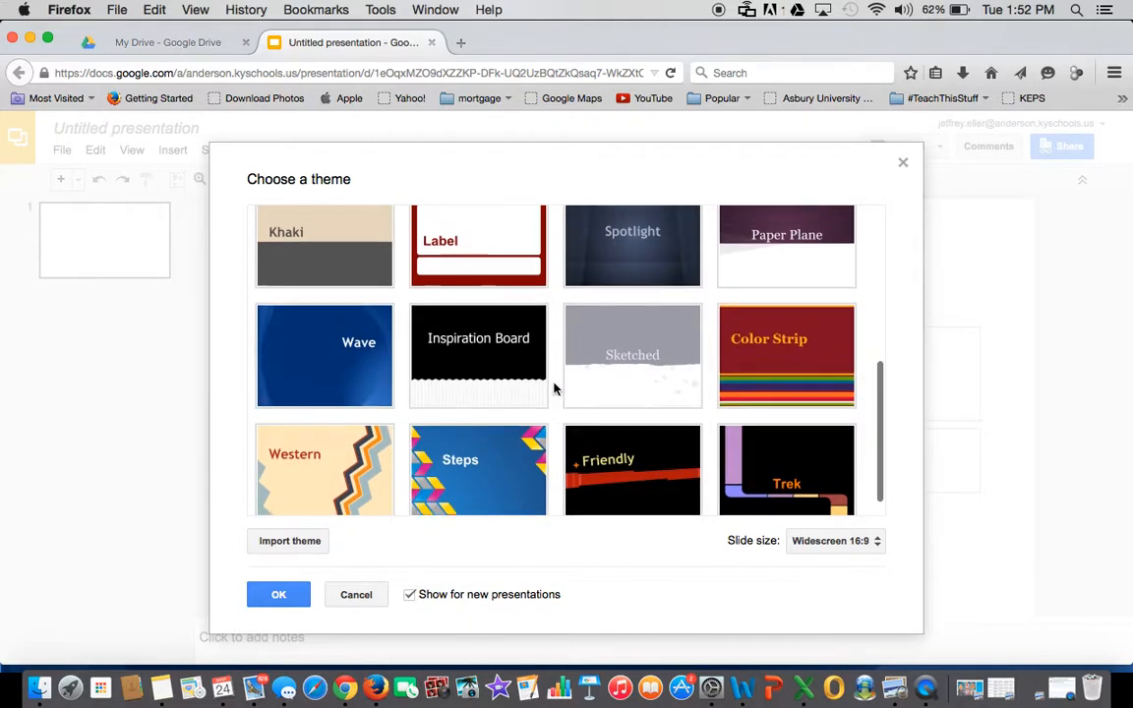
{"action": "scroll", "coordinate": [553, 388], "scroll_direction": "up", "scroll_amount": 3}
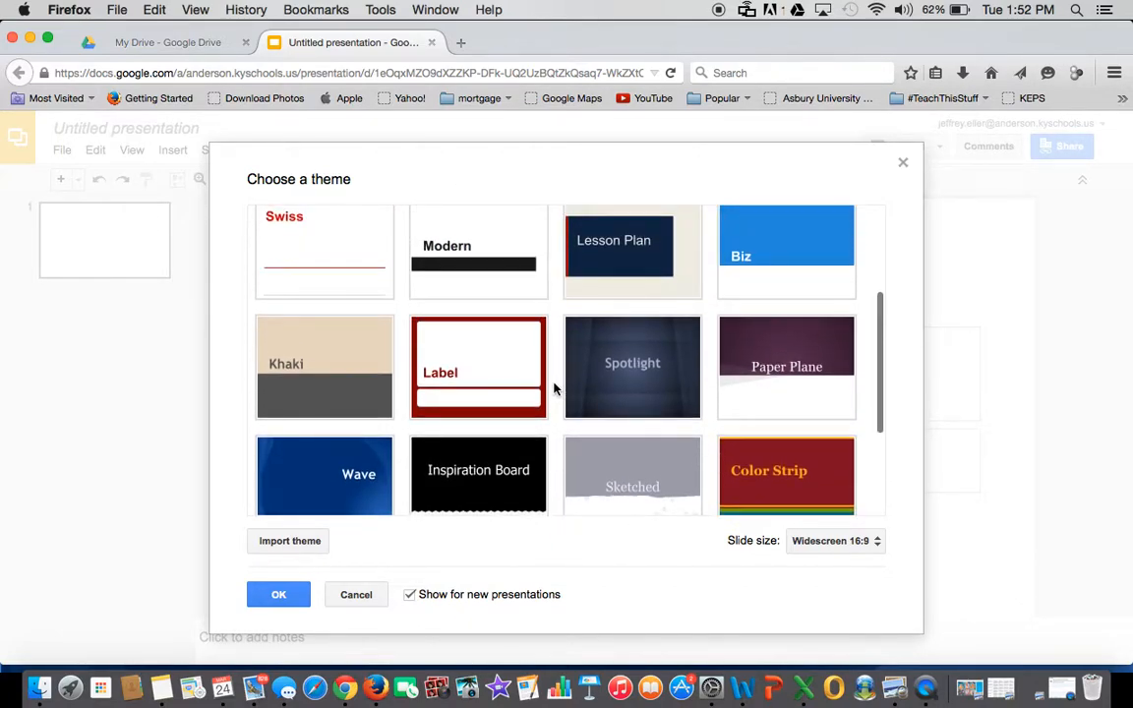
{"action": "left_click", "coordinate": [333, 384]}
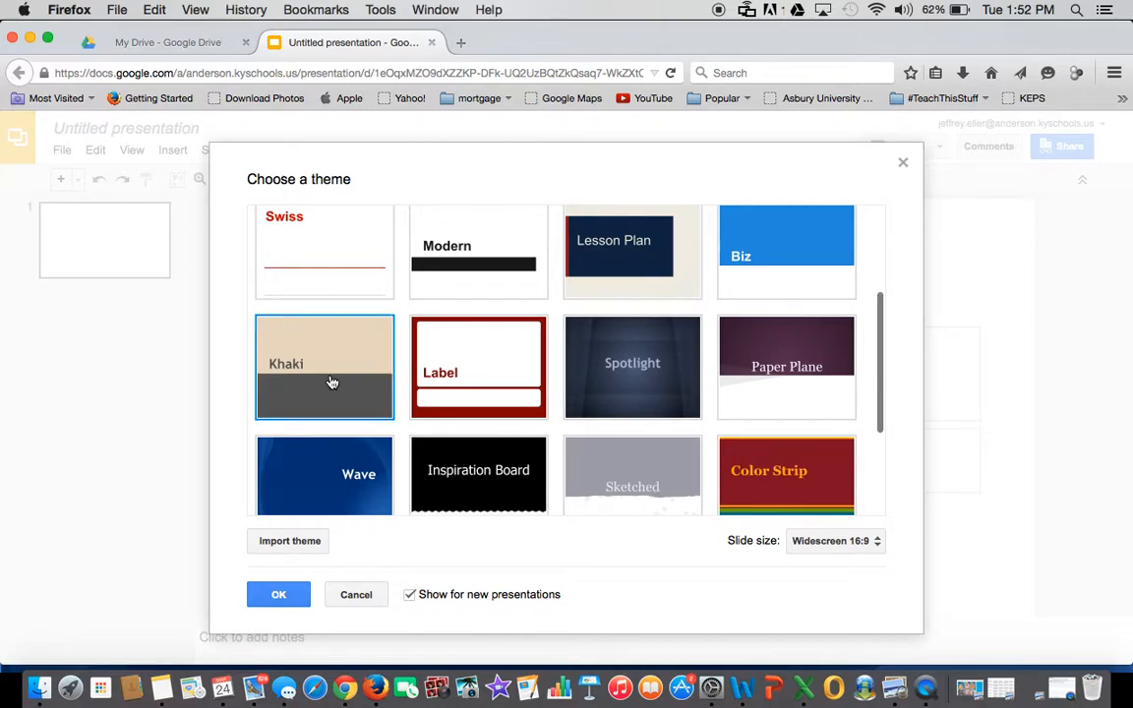
{"action": "left_click", "coordinate": [283, 595]}
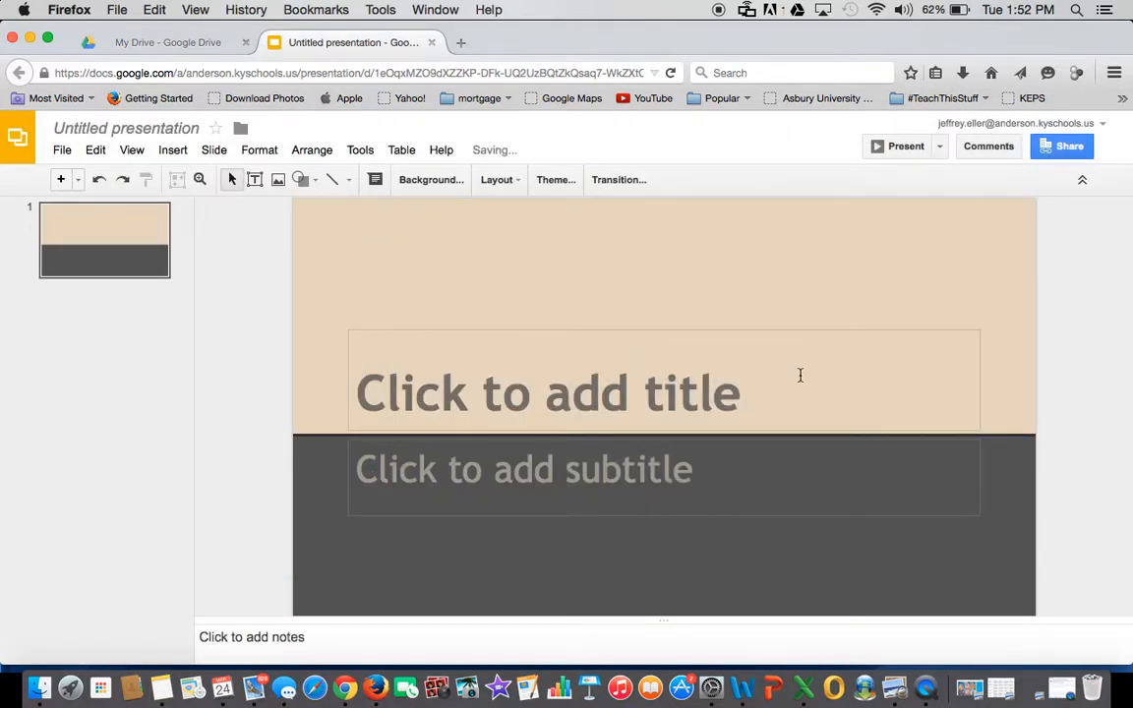
- Type 'My presentation' as the title and the author's byline as the subtitle
{"action": "left_click", "coordinate": [515, 397]}
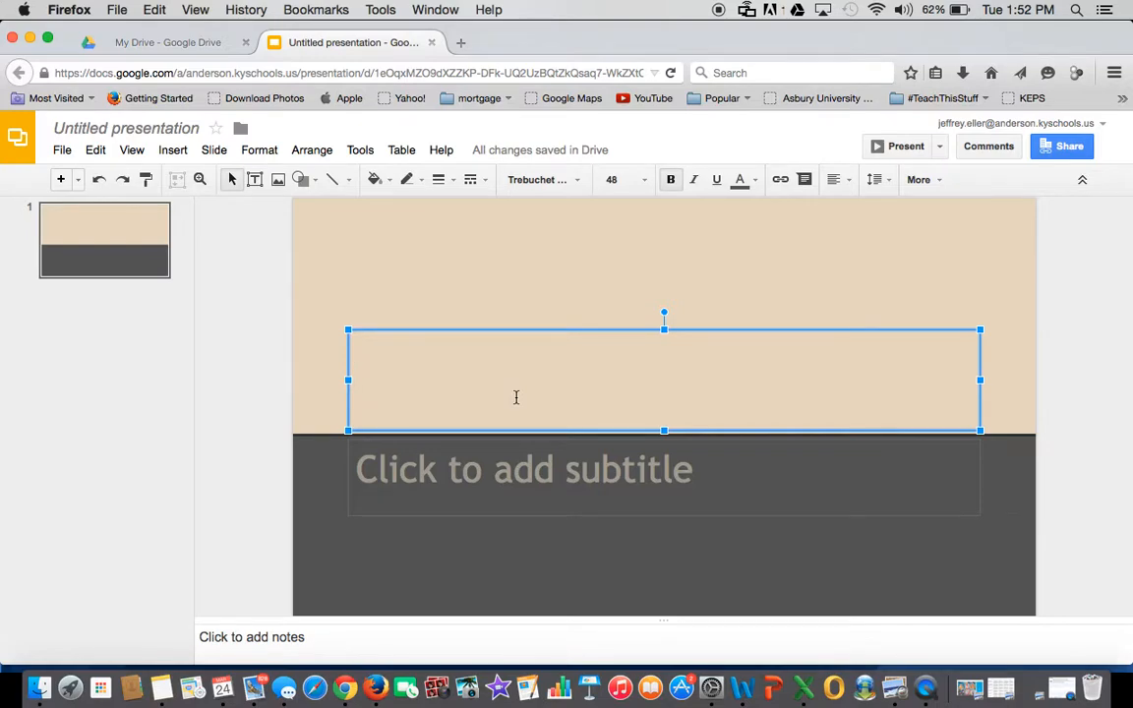
{"action": "type", "text": "My "}
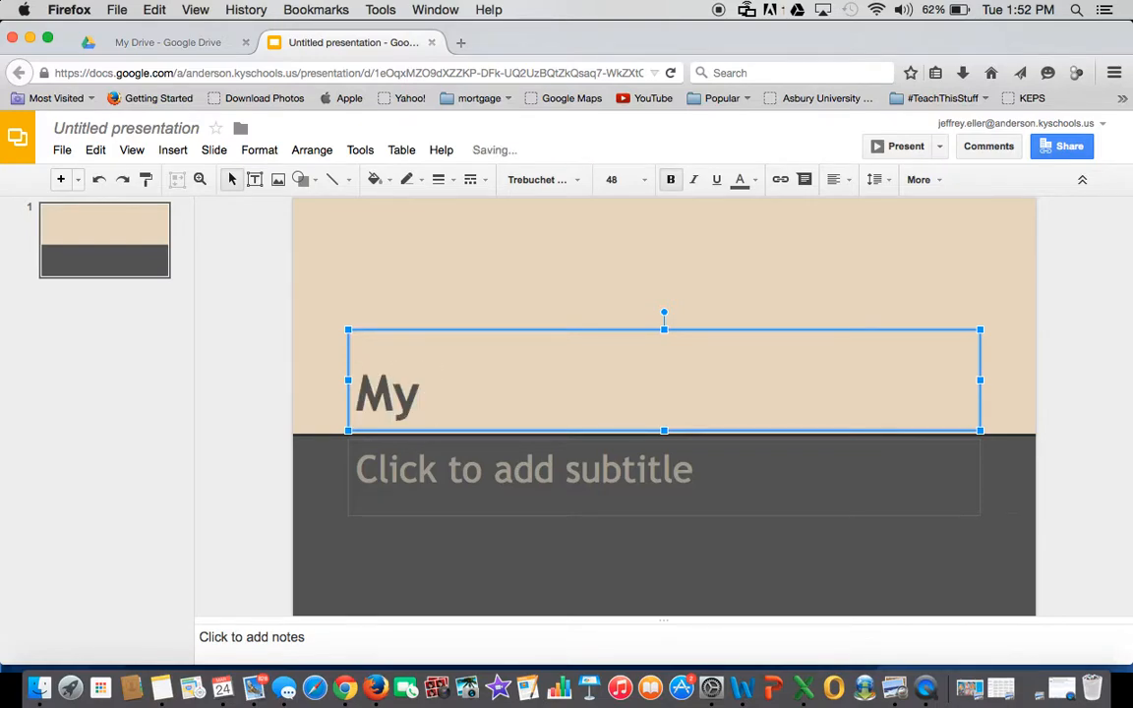
{"action": "type", "text": "prese"}
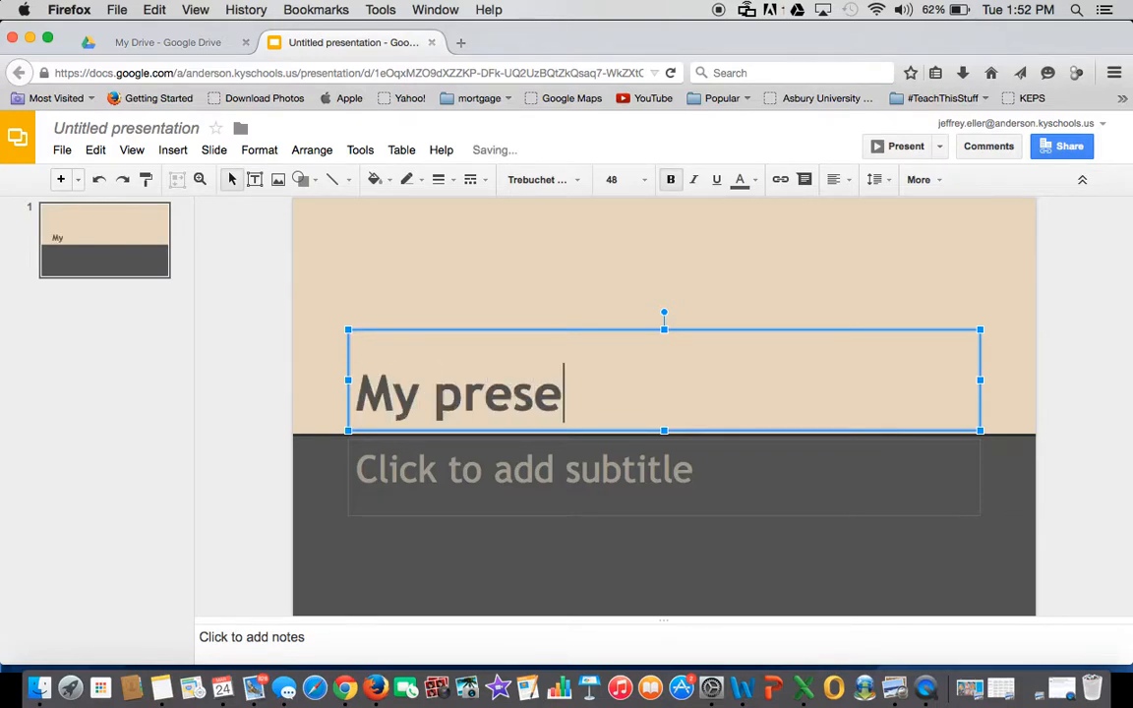
{"action": "type", "text": "ntation"}
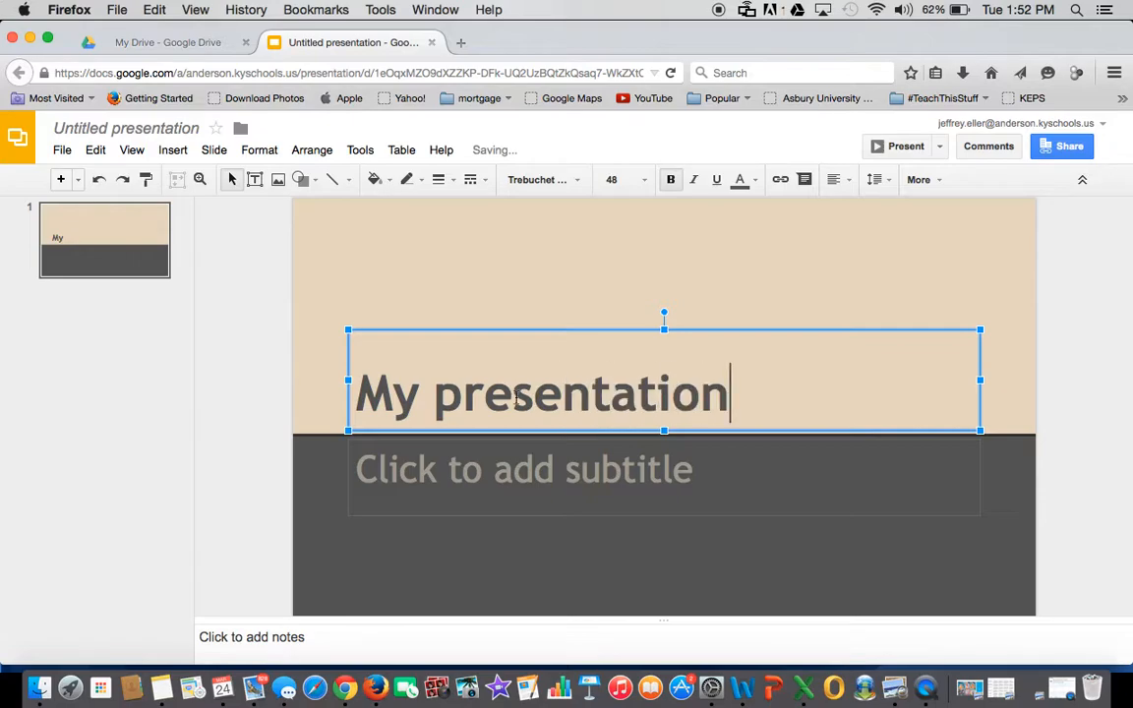
{"action": "left_click", "coordinate": [481, 473]}
{"action": "type", "text": "by Jeff Eller"}
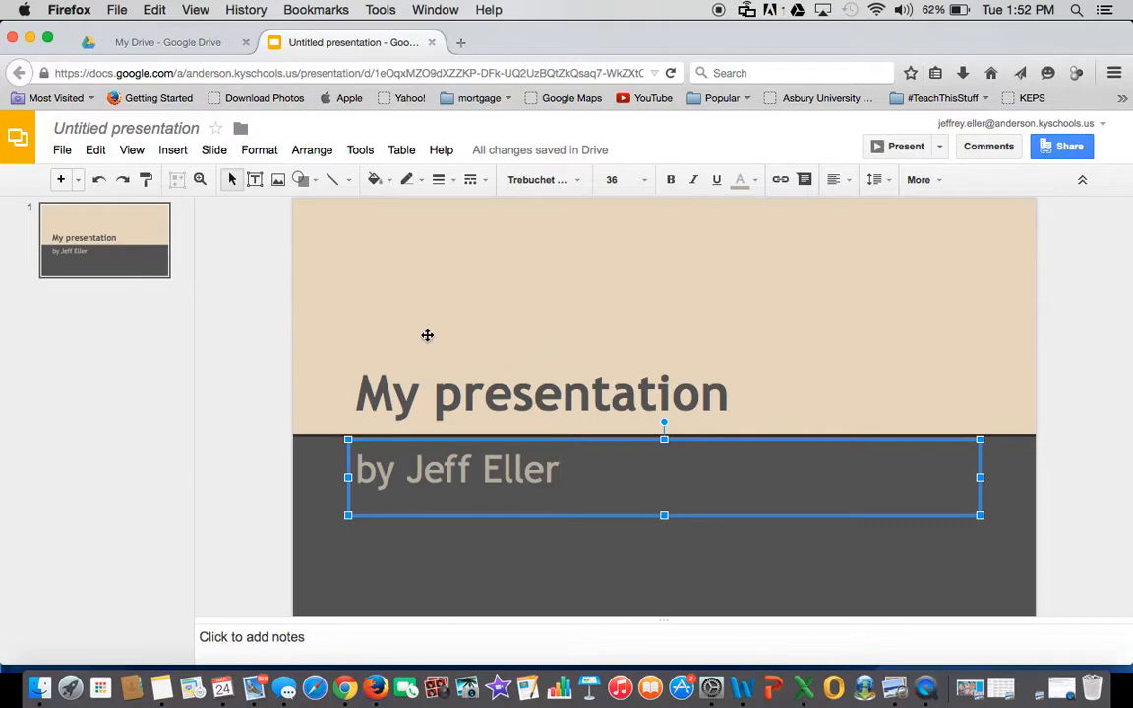
- Insert two new title-and-body slides after the title slide from the Slide menu
{"action": "left_click", "coordinate": [213, 152]}
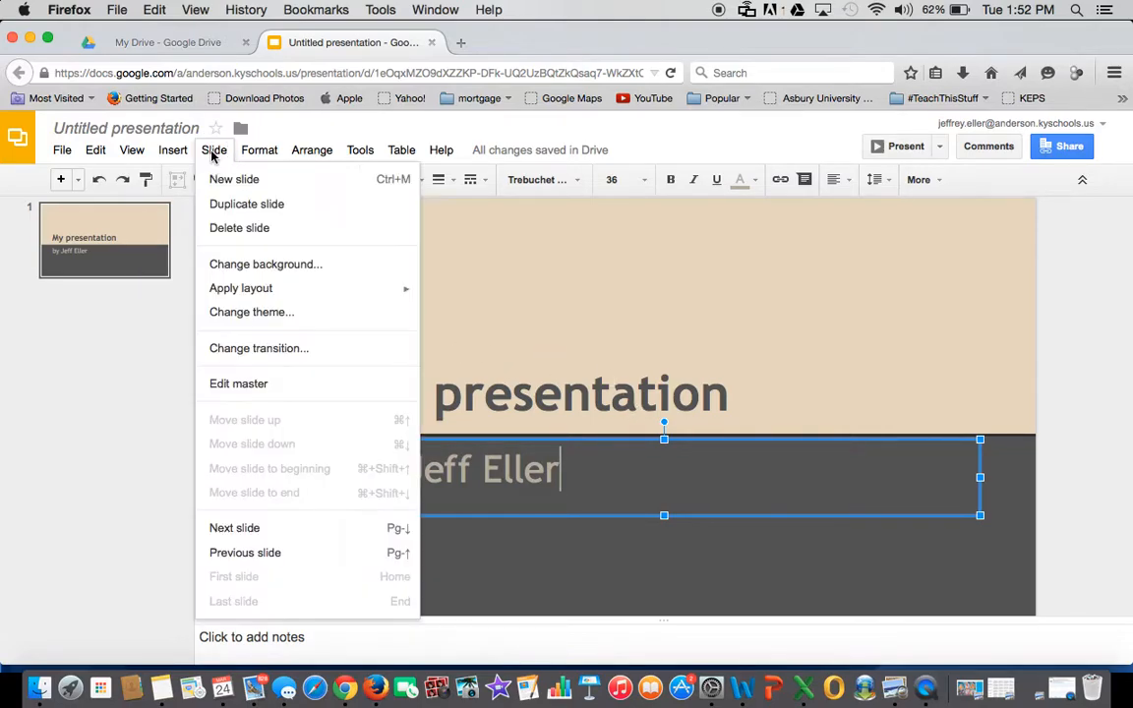
{"action": "left_click", "coordinate": [218, 178]}
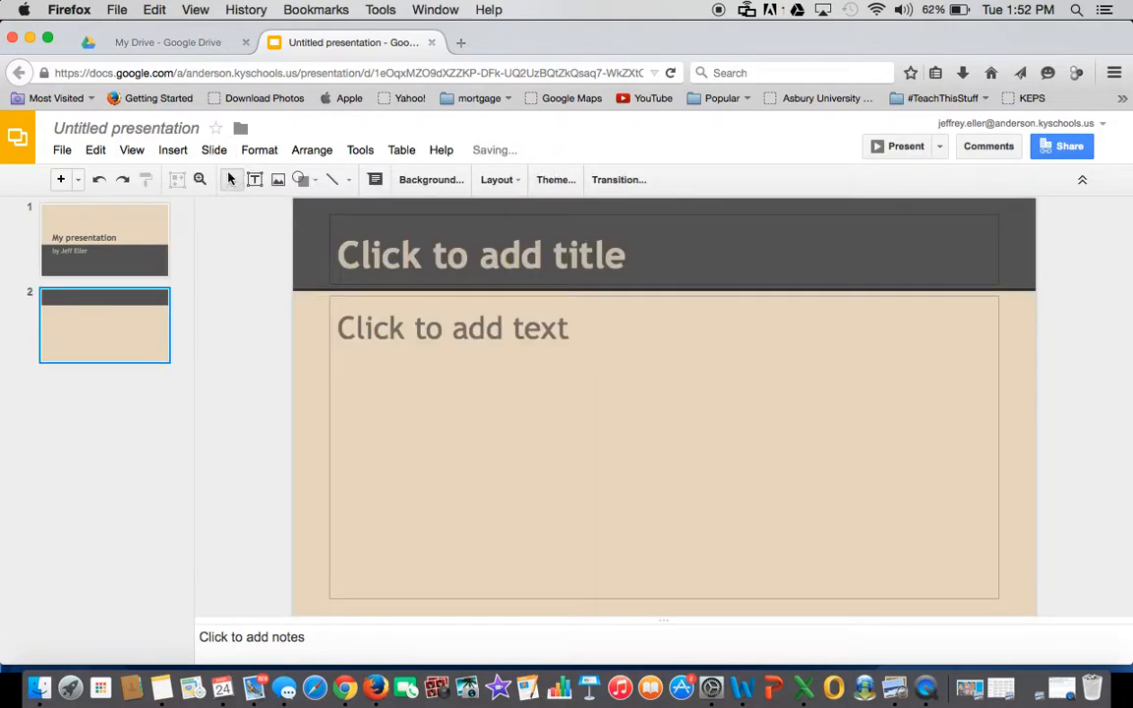
{"action": "left_click", "coordinate": [216, 151]}
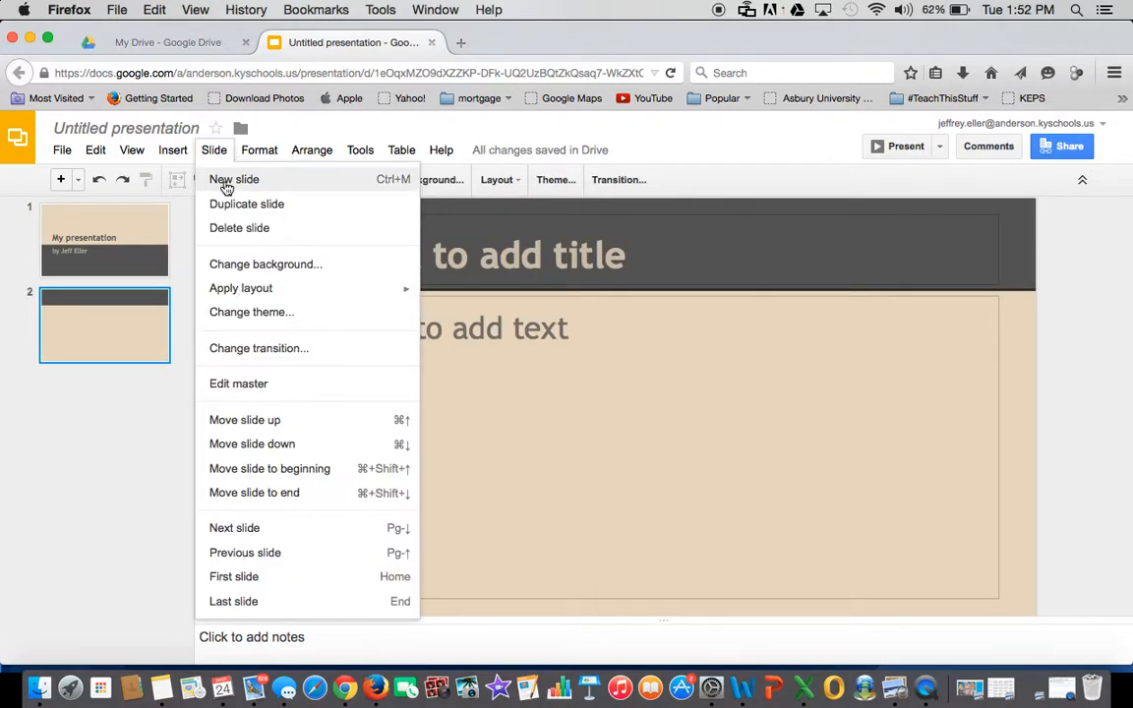
{"action": "left_click", "coordinate": [226, 183]}
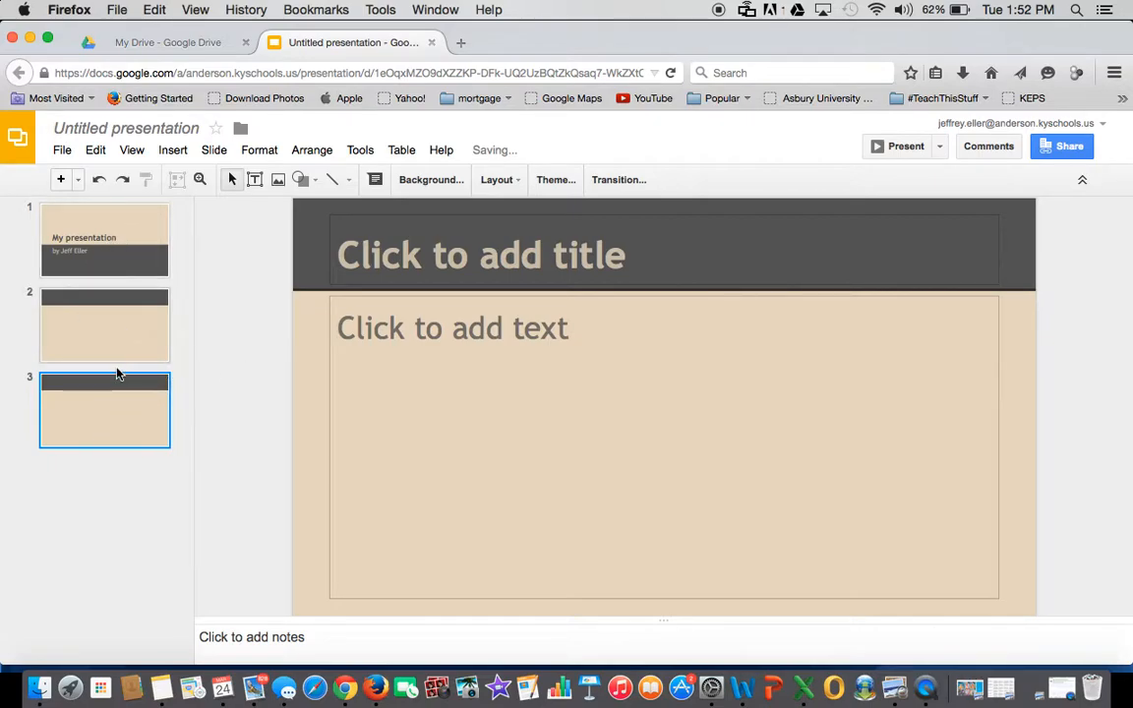
{"action": "left_click", "coordinate": [214, 150]}
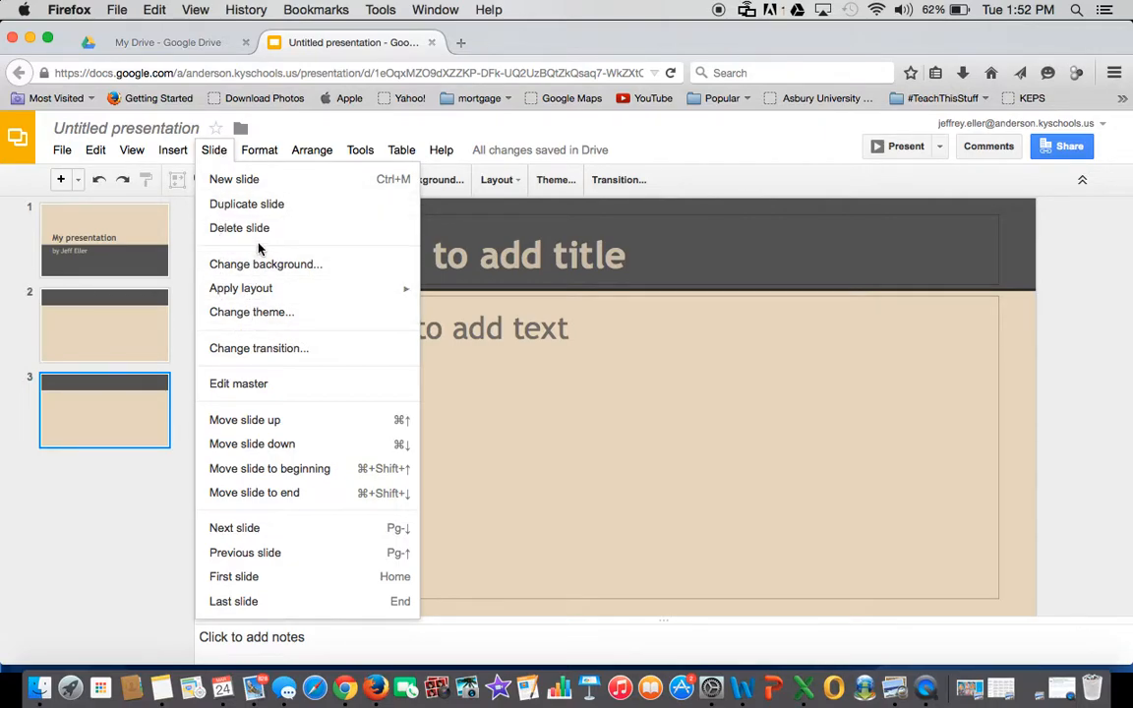
- Give slide 3 a Cube transition and preview it
{"action": "left_click", "coordinate": [245, 350]}
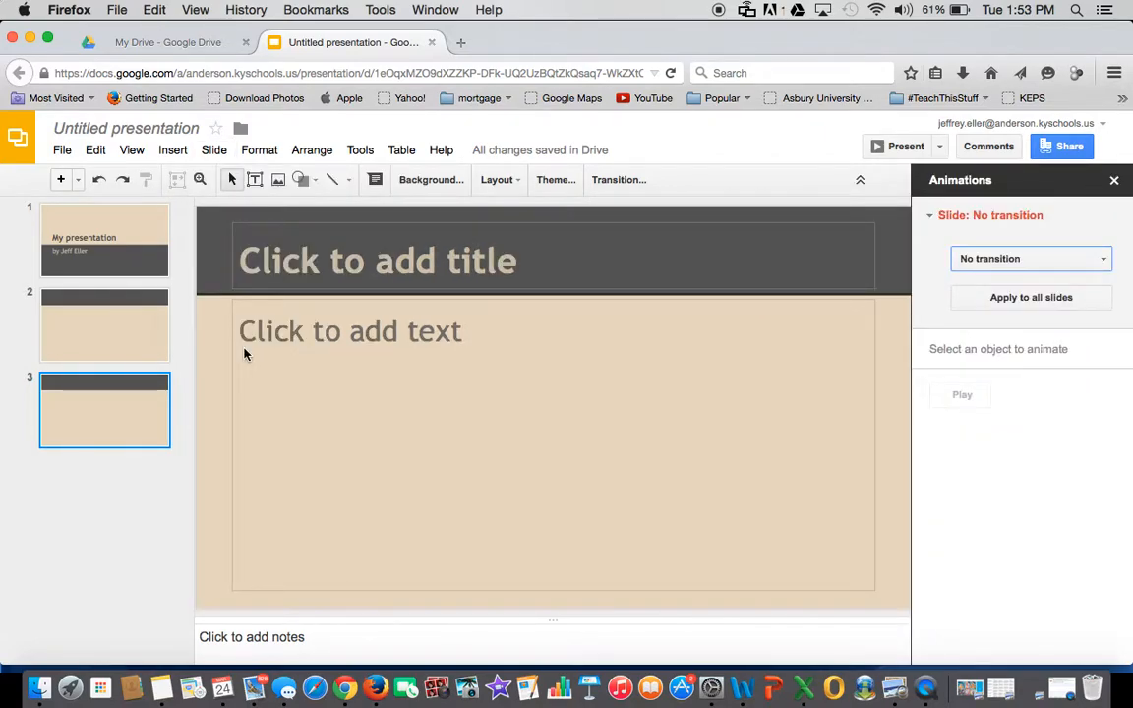
{"action": "left_click", "coordinate": [1103, 260]}
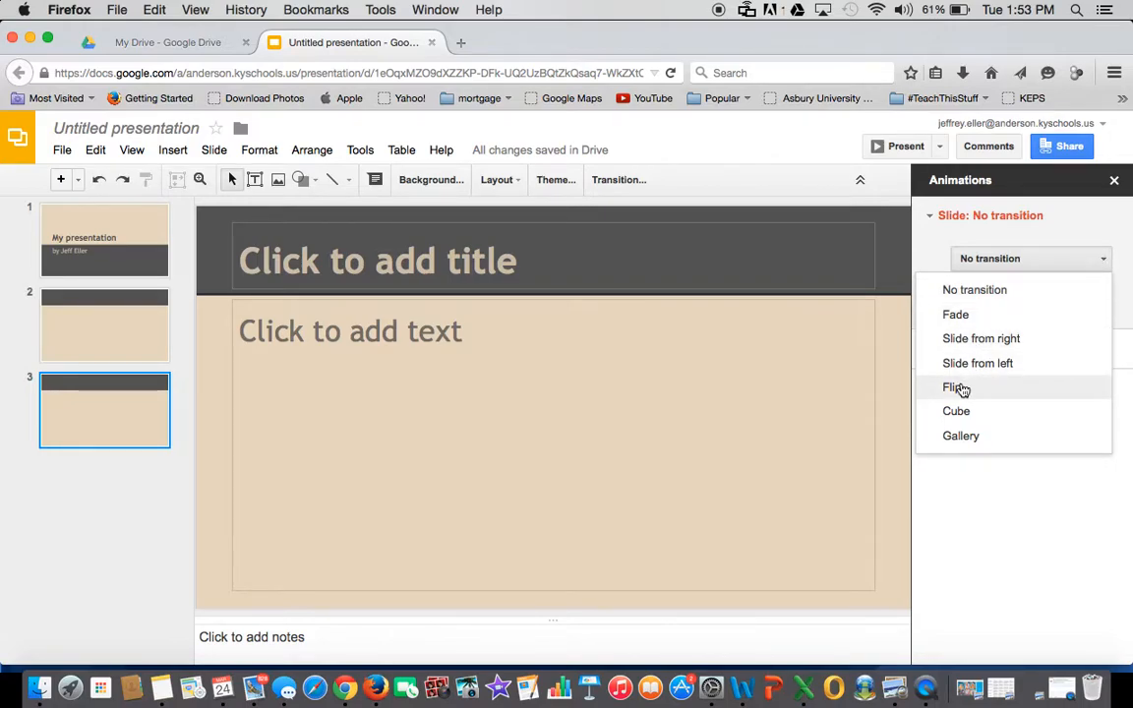
{"action": "left_click", "coordinate": [947, 411]}
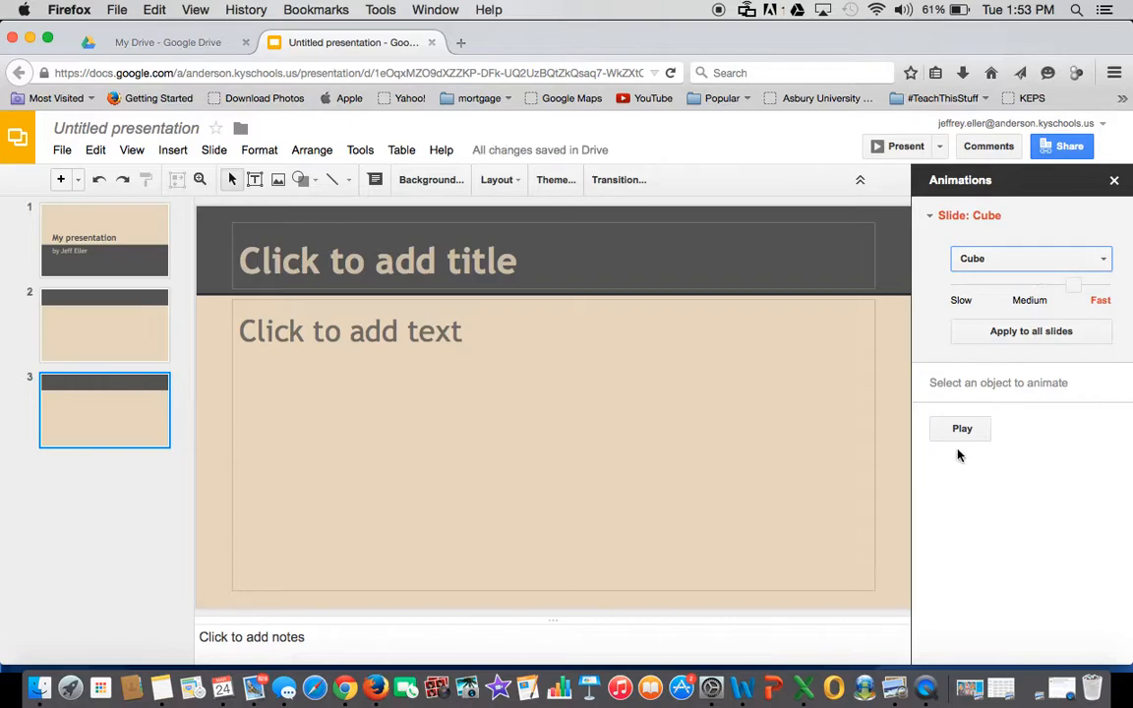
{"action": "left_click", "coordinate": [953, 430]}
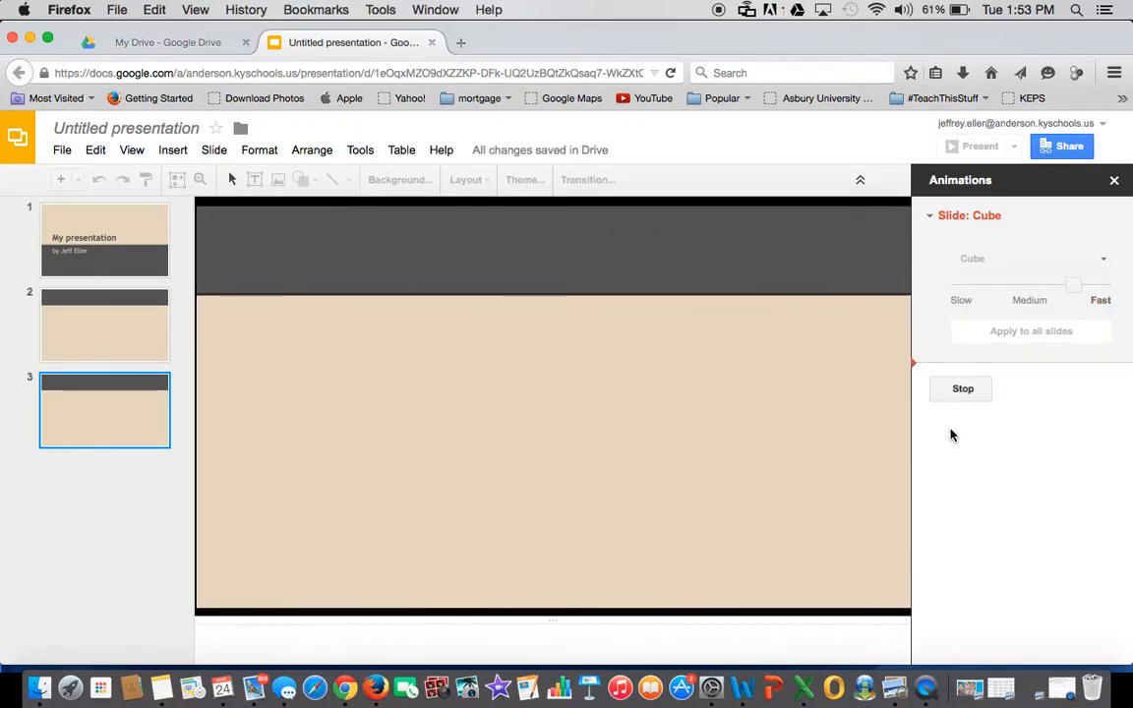
{"action": "left_click", "coordinate": [109, 339]}
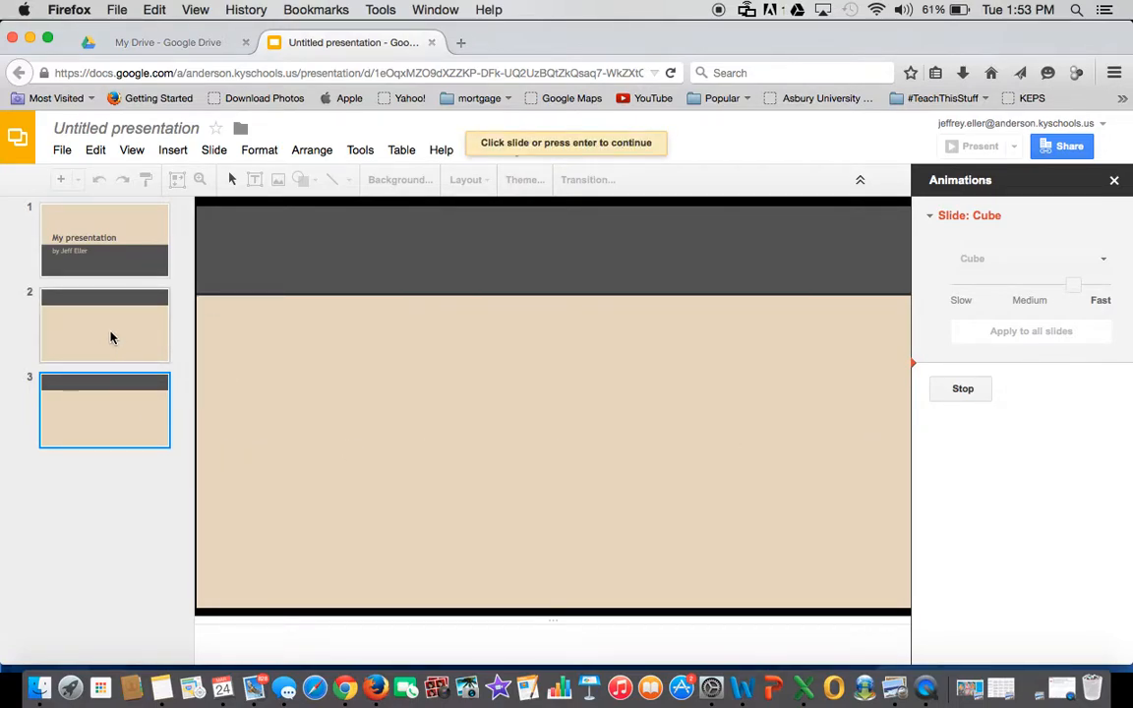
- Stop the transition preview, close the transitions panel, and select slide 2
{"action": "left_click", "coordinate": [969, 390]}
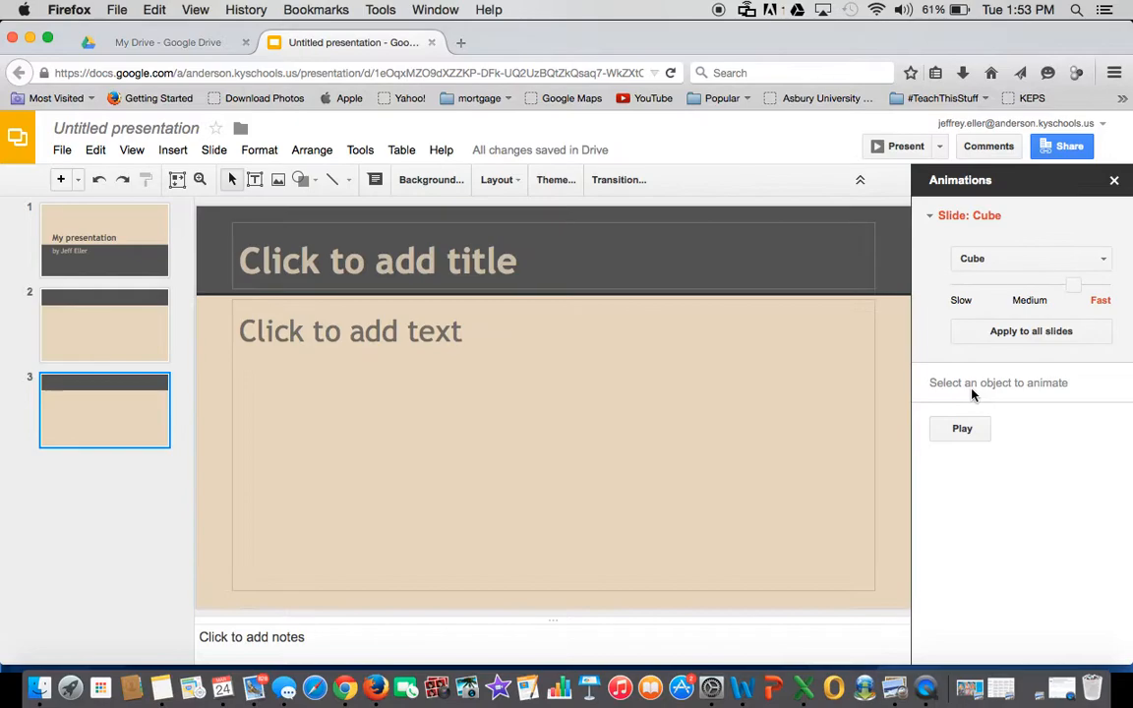
{"action": "left_click", "coordinate": [1114, 181]}
{"action": "left_click", "coordinate": [106, 319]}
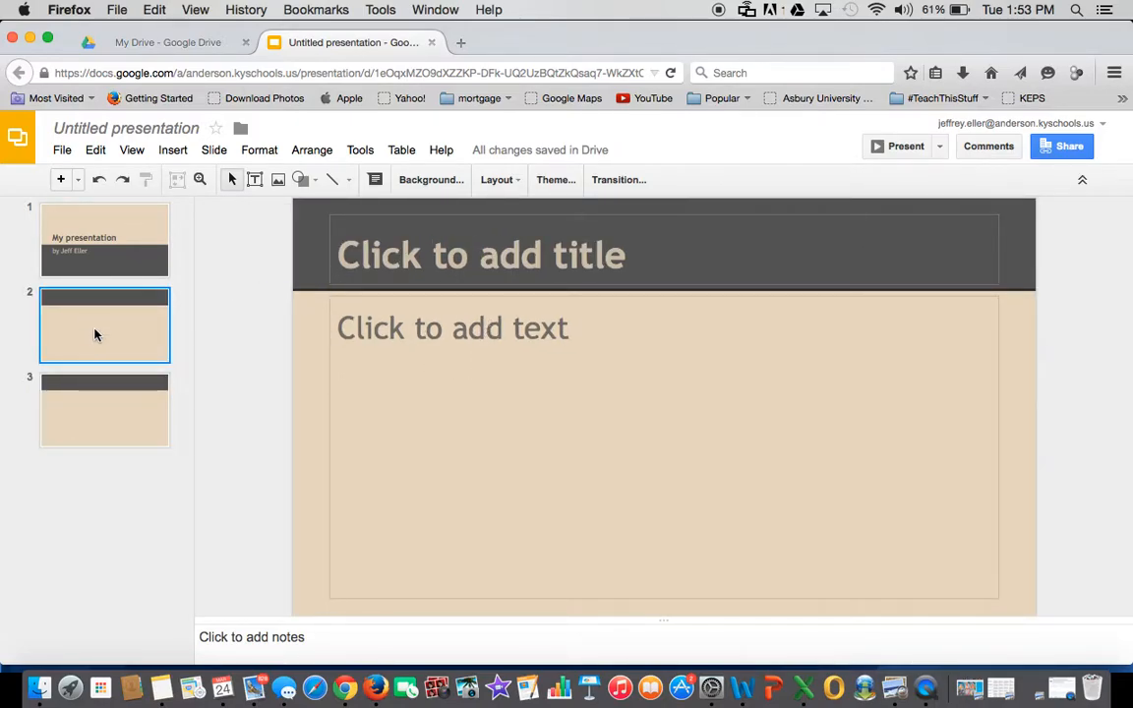
- Type 'This is page two.' into slide 2's body placeholder, correcting typos
{"action": "left_click", "coordinate": [476, 335]}
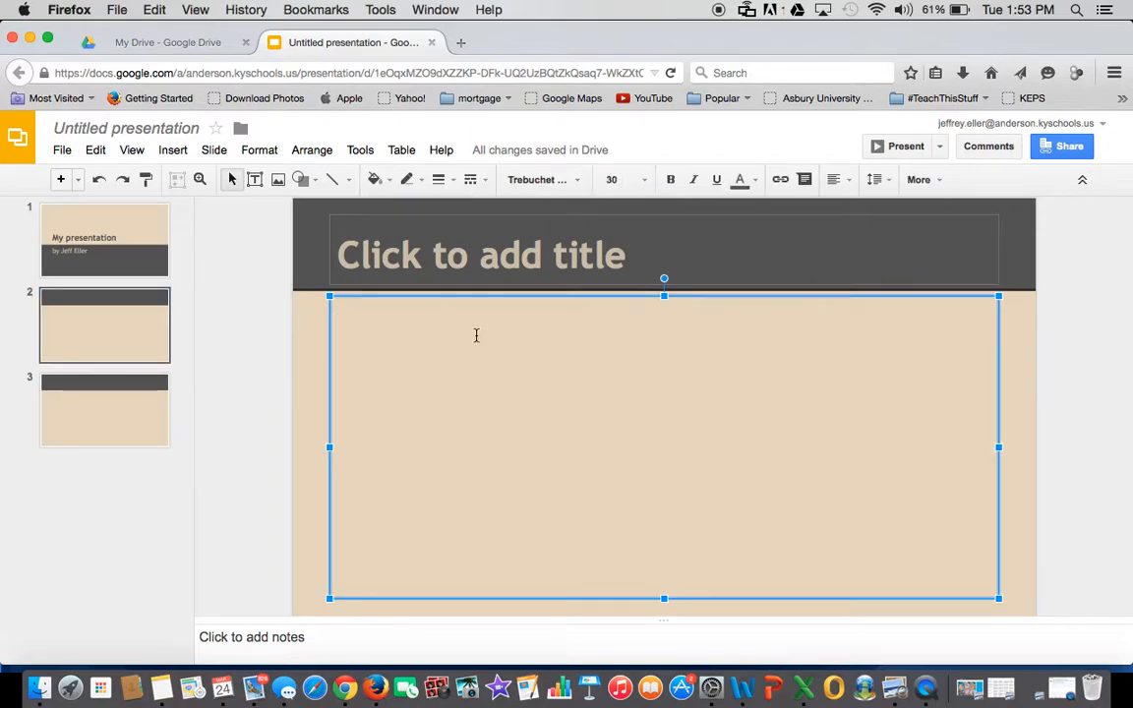
{"action": "type", "text": "Thei"}
{"action": "key", "text": "BackSpace"}
{"action": "key", "text": "BackSpace"}
{"action": "type", "text": "is is page t"}
{"action": "type", "text": "ow"}
{"action": "key", "text": "BackSpace"}
{"action": "type", "text": "o"}
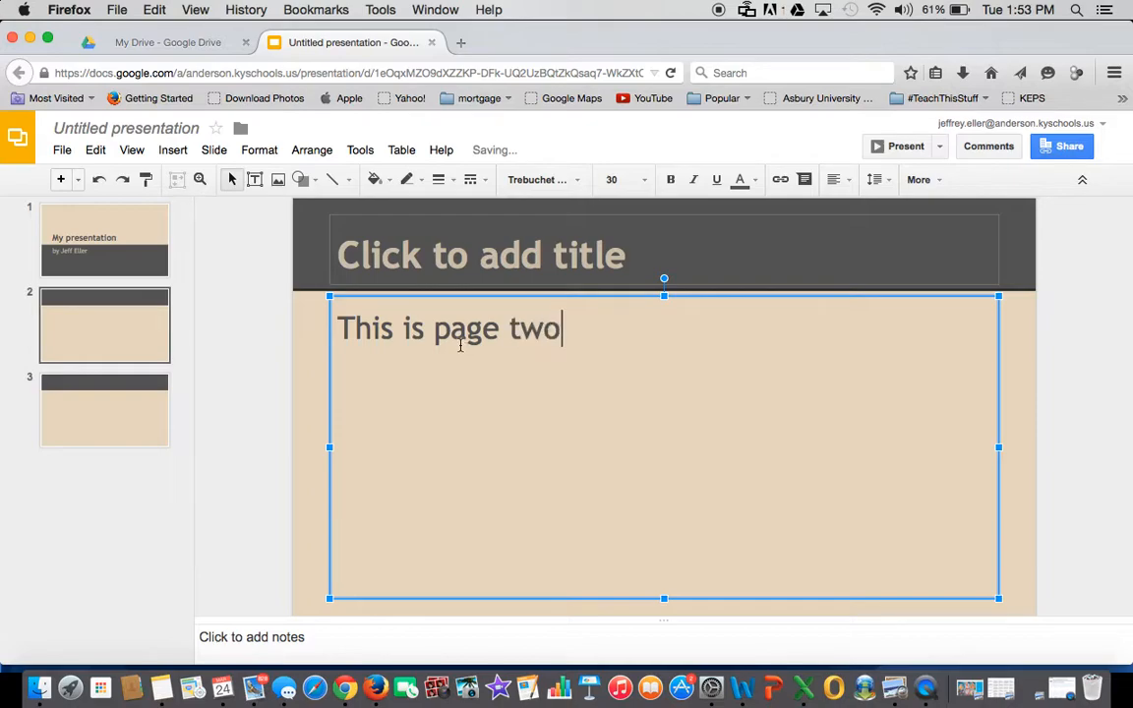
{"action": "type", "text": "."}
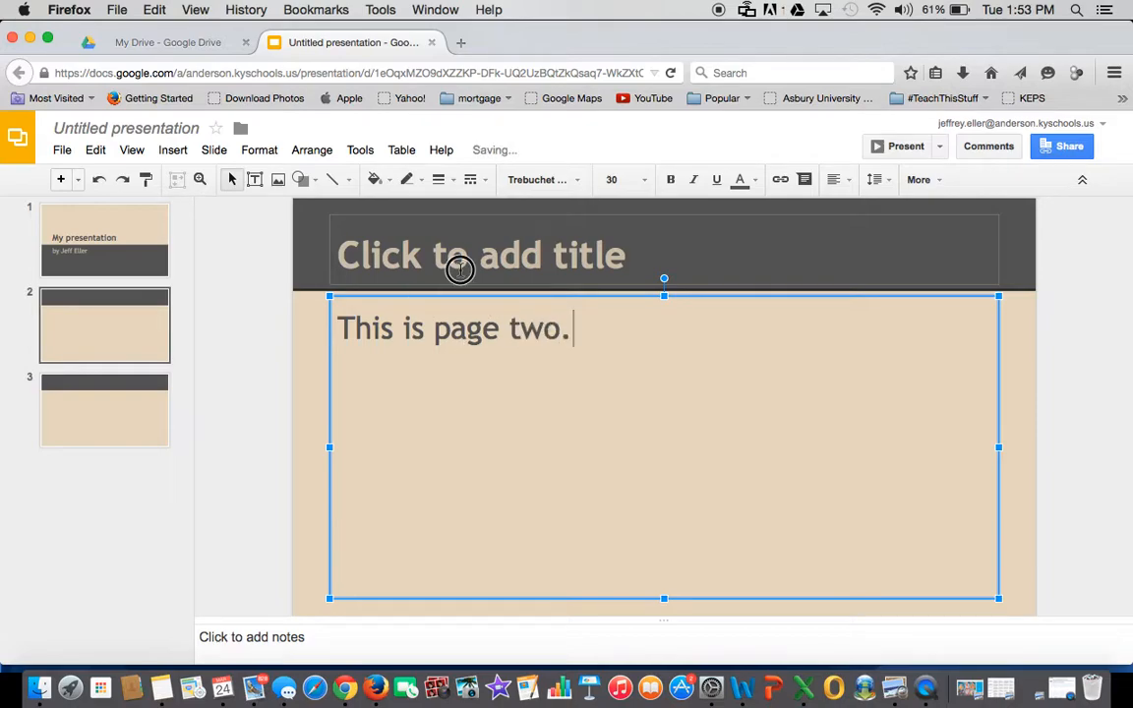
- Deselect slide 2's title and body boxes, then select slide 3
{"action": "left_click", "coordinate": [459, 269]}
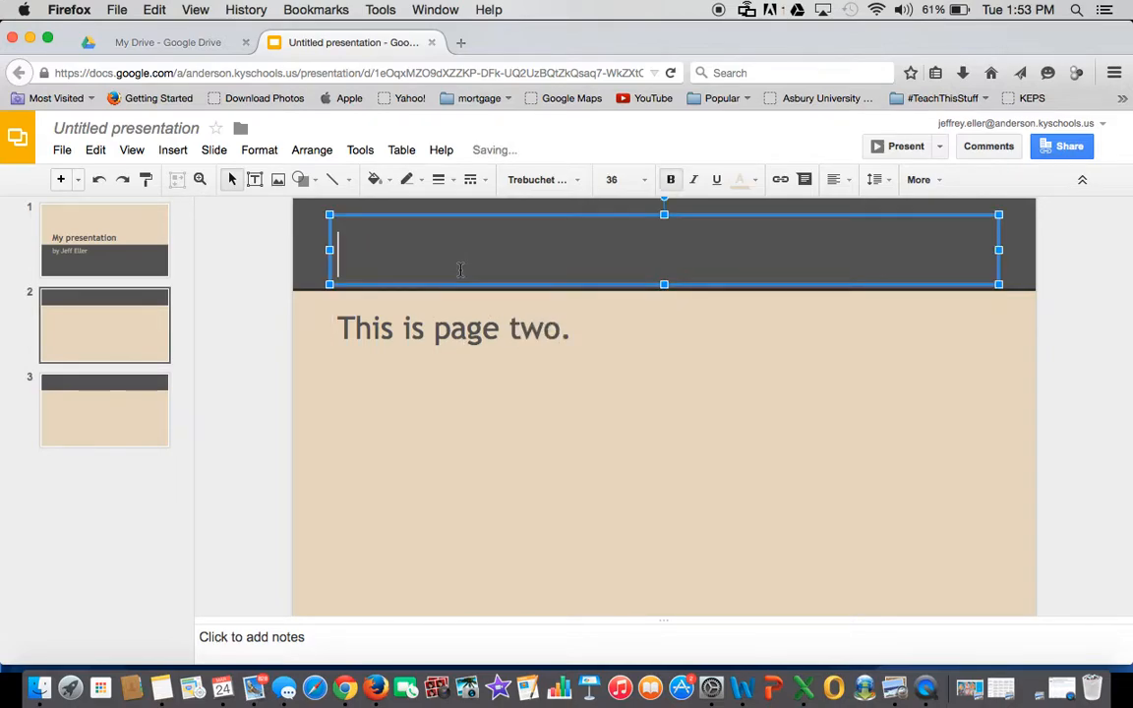
{"action": "left_click", "coordinate": [603, 399]}
{"action": "left_click", "coordinate": [666, 217]}
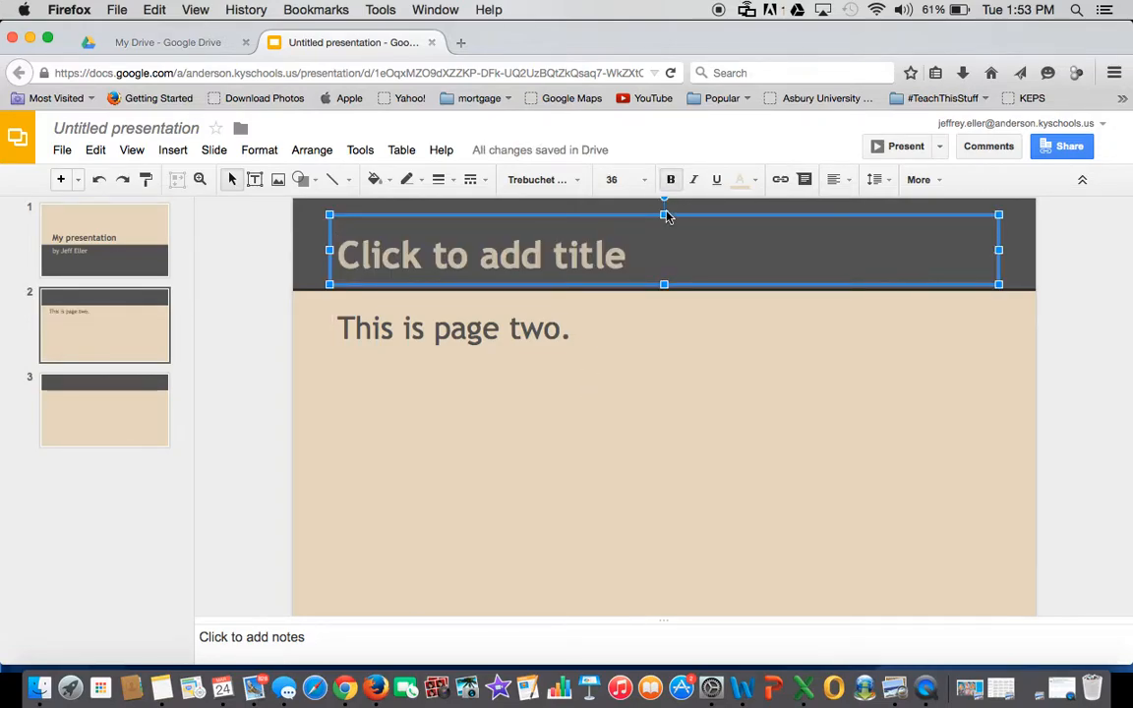
{"action": "key", "text": "Escape"}
{"action": "left_click", "coordinate": [598, 460]}
{"action": "left_click", "coordinate": [135, 424]}
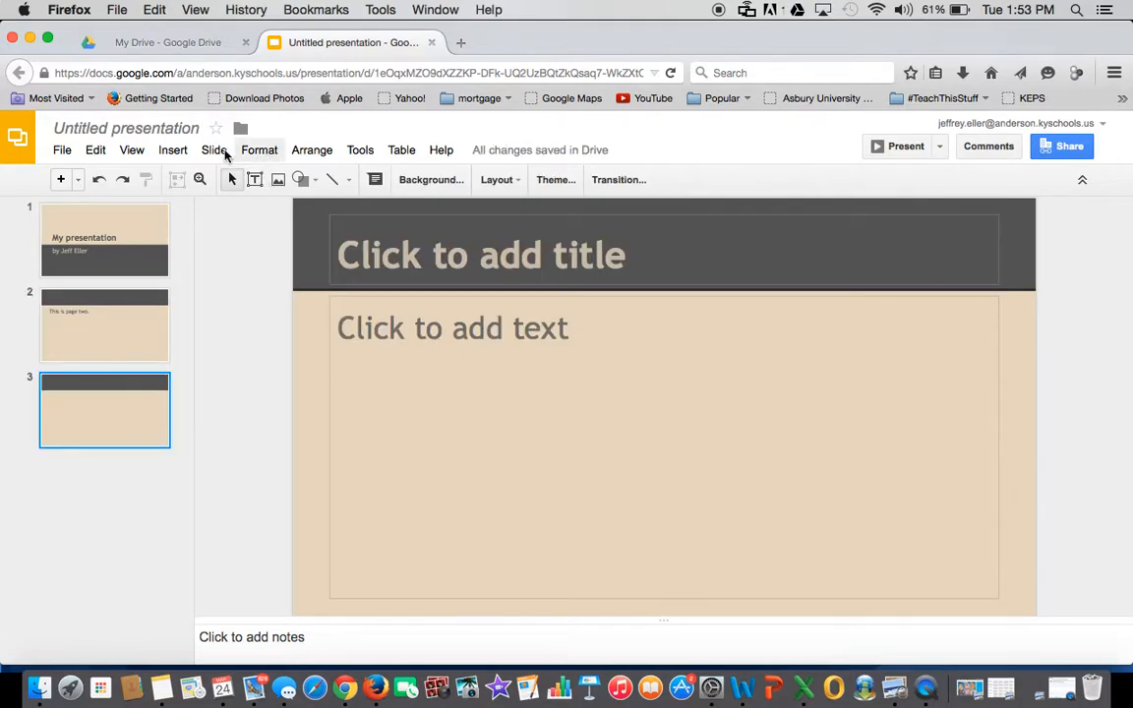
- Insert the GATE logo from your albums onto slide 3 and enlarge it to full width
{"action": "left_click", "coordinate": [170, 151]}
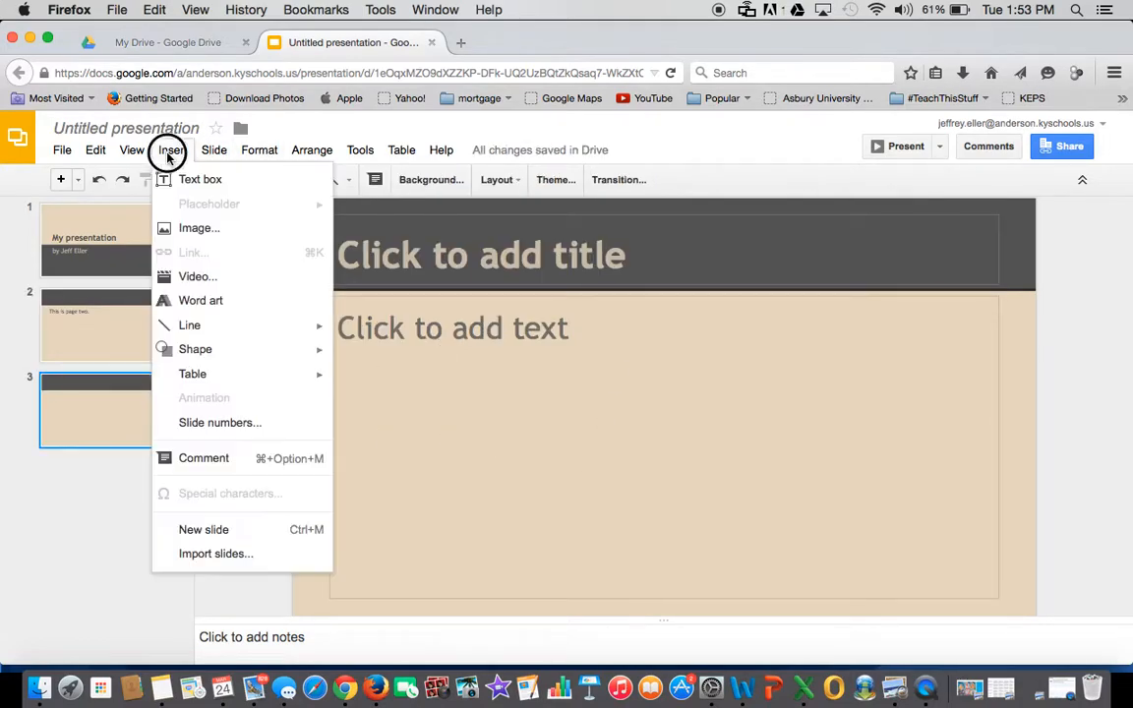
{"action": "left_click", "coordinate": [188, 228]}
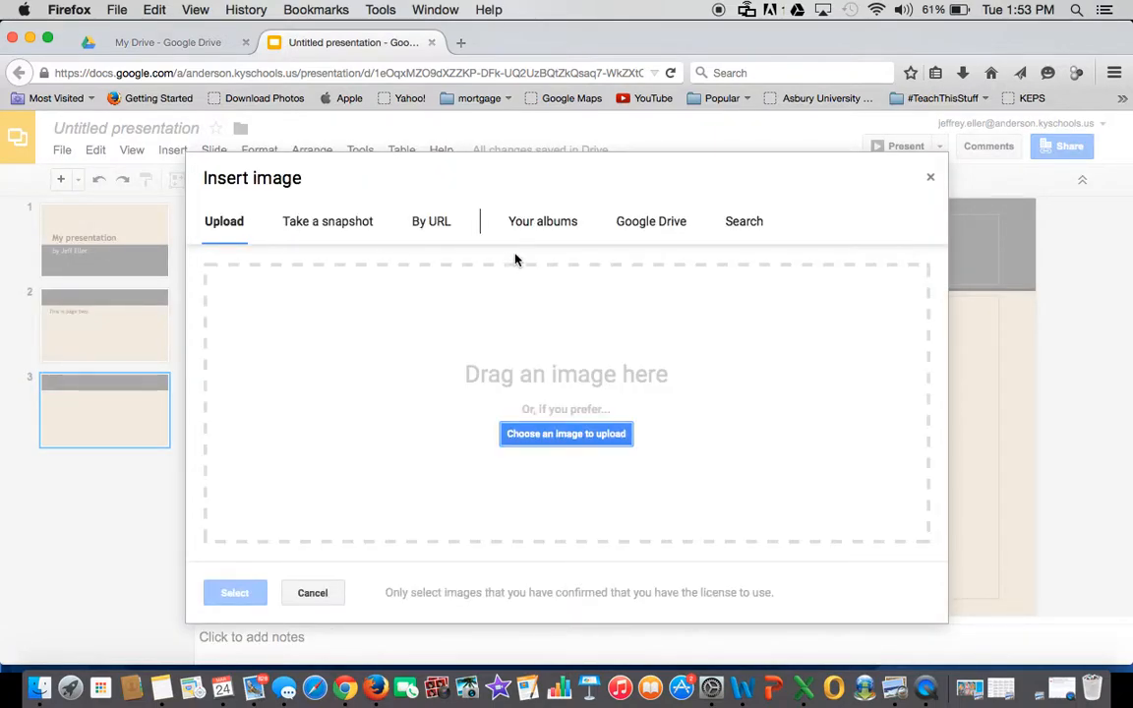
{"action": "left_click", "coordinate": [528, 225]}
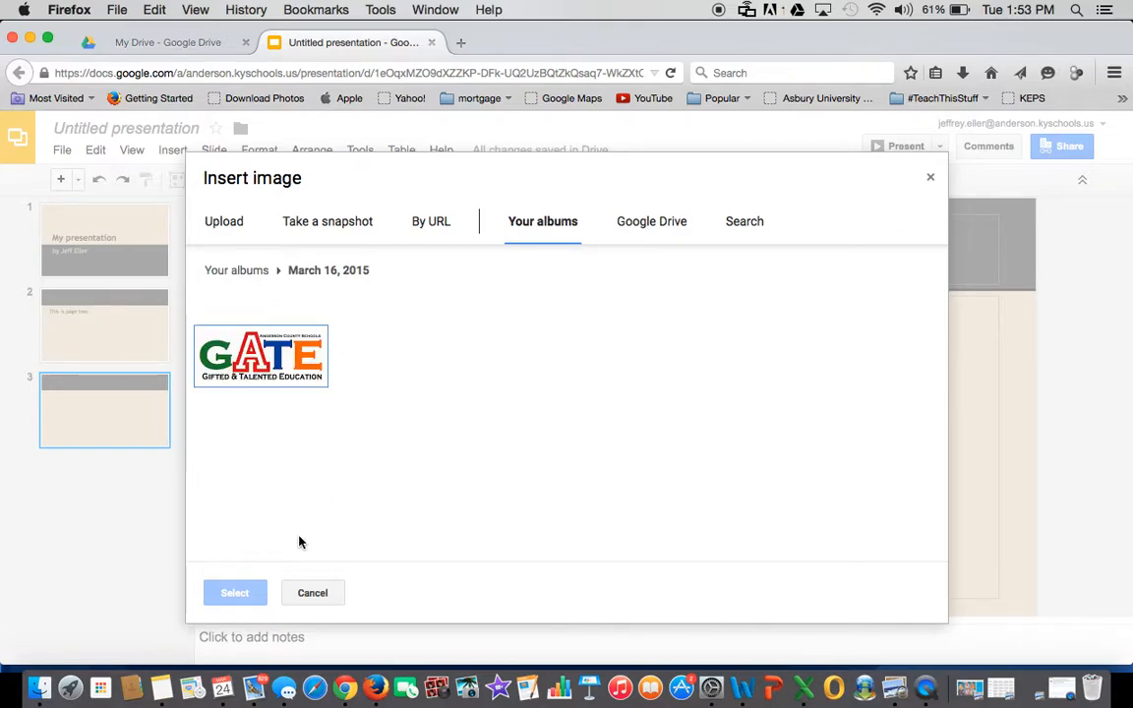
{"action": "left_click", "coordinate": [234, 595]}
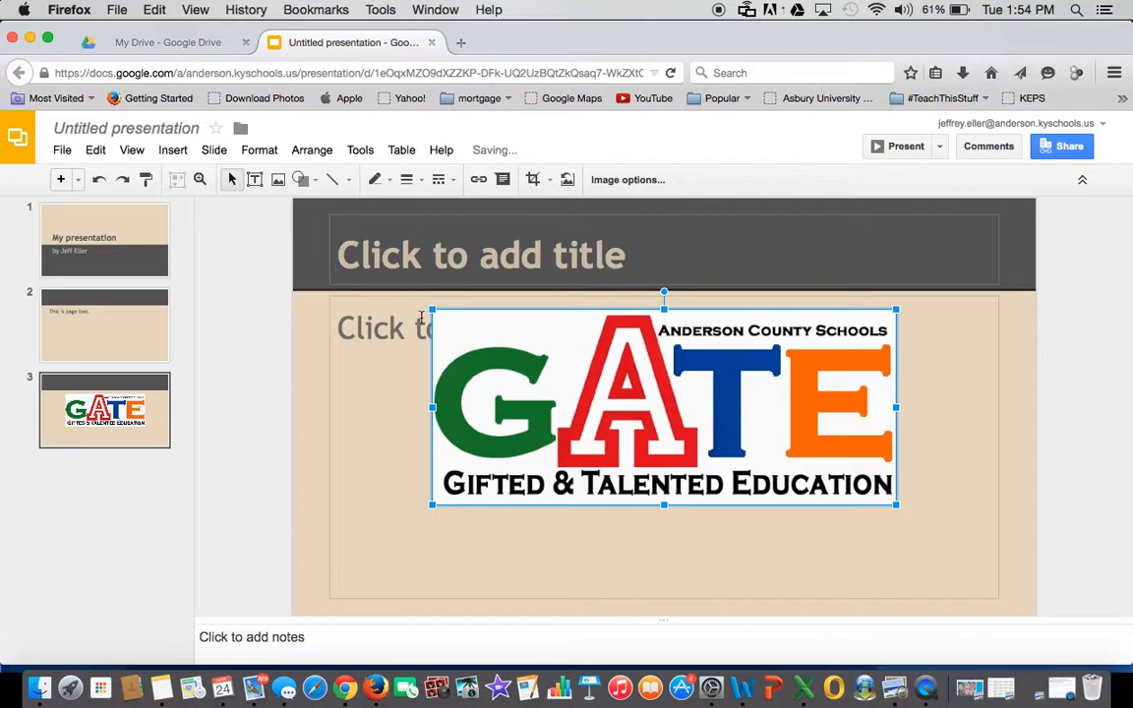
{"action": "left_click_drag", "start_coordinate": [431, 312], "coordinate": [332, 247]}
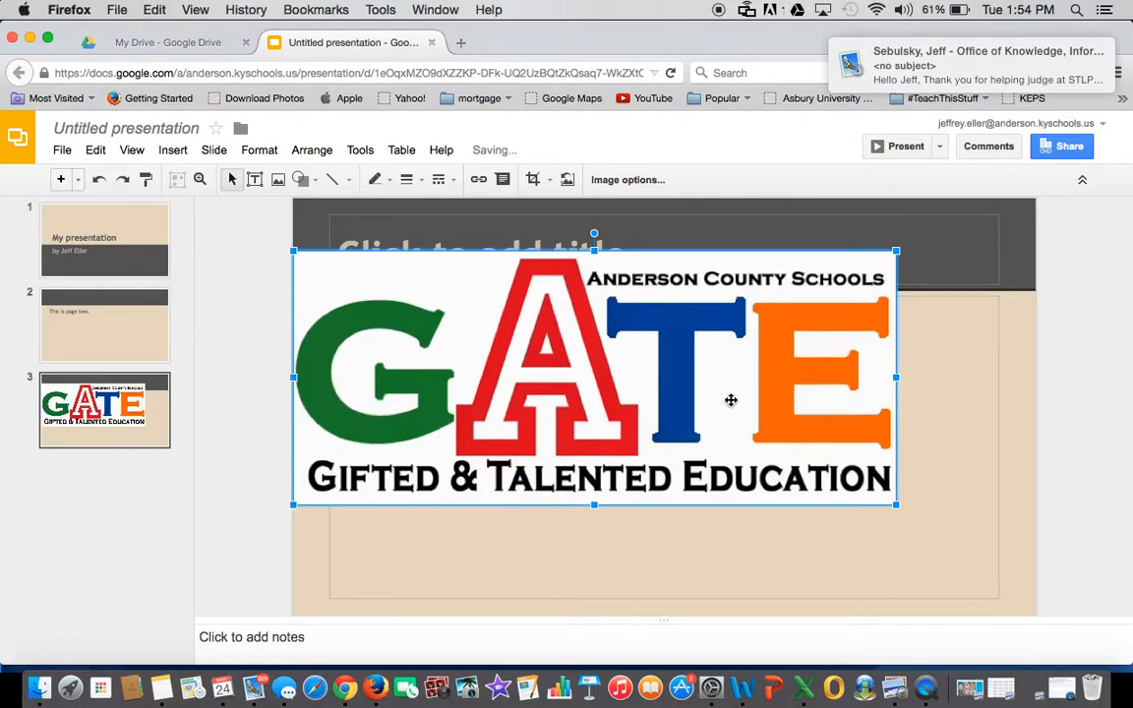
{"action": "left_click_drag", "start_coordinate": [896, 504], "coordinate": [1012, 565]}
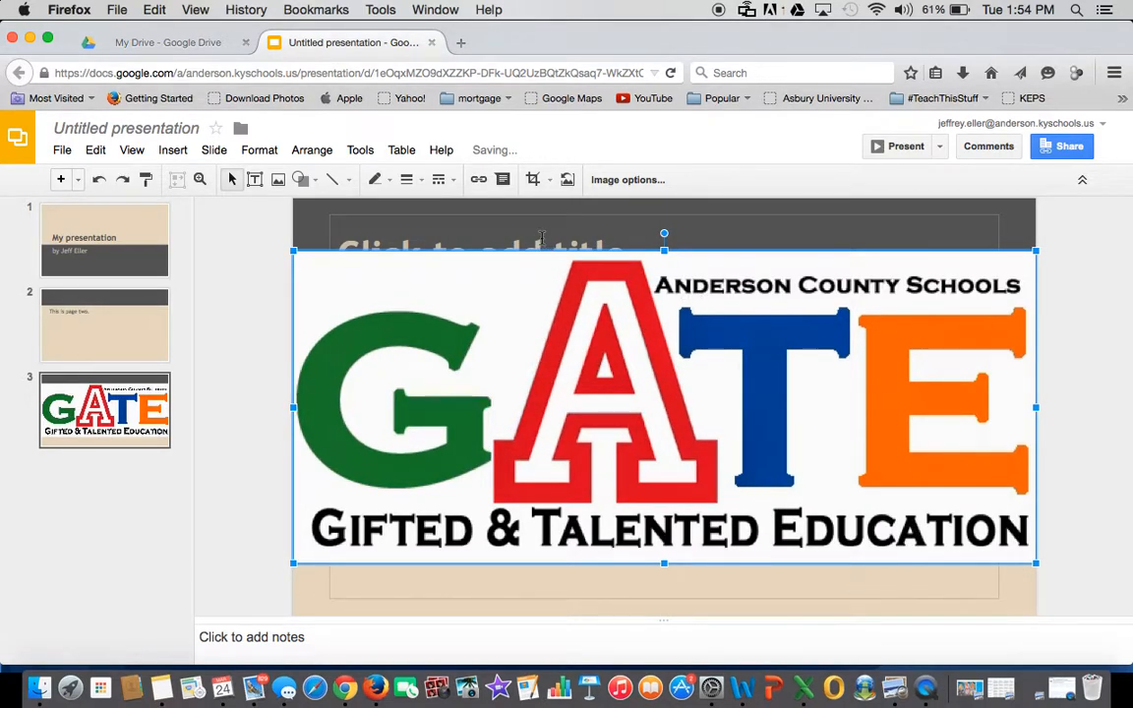
- Delete the empty title placeholder behind the logo
{"action": "left_click", "coordinate": [541, 237]}
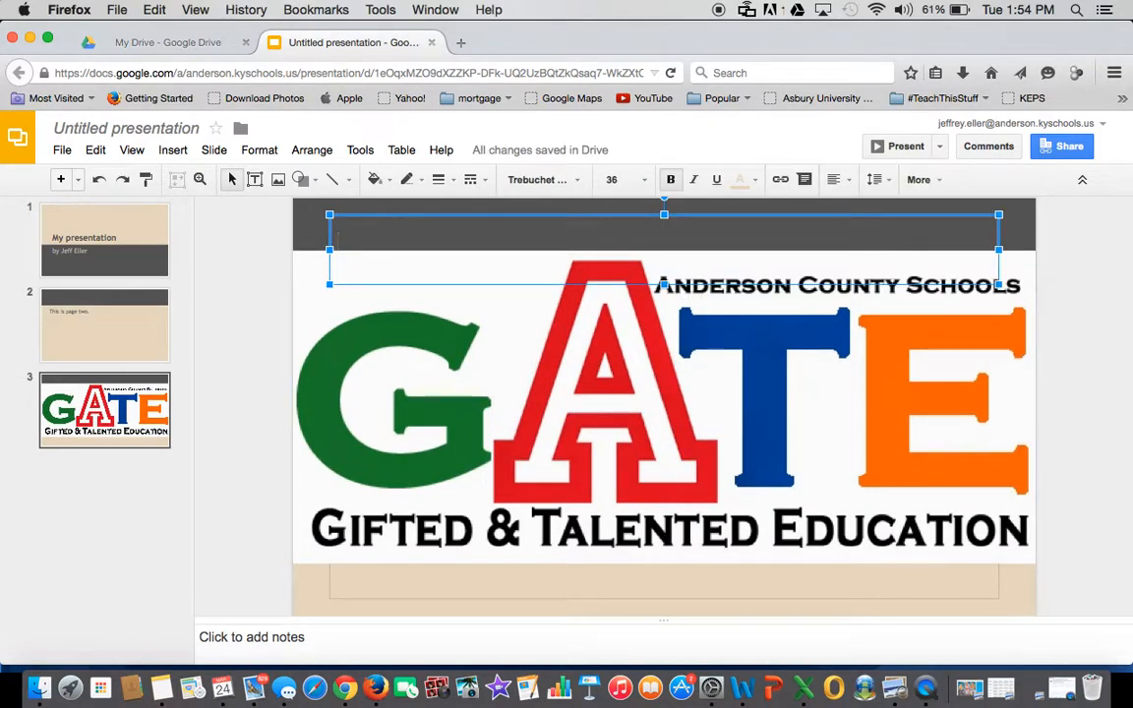
{"action": "left_click", "coordinate": [665, 215]}
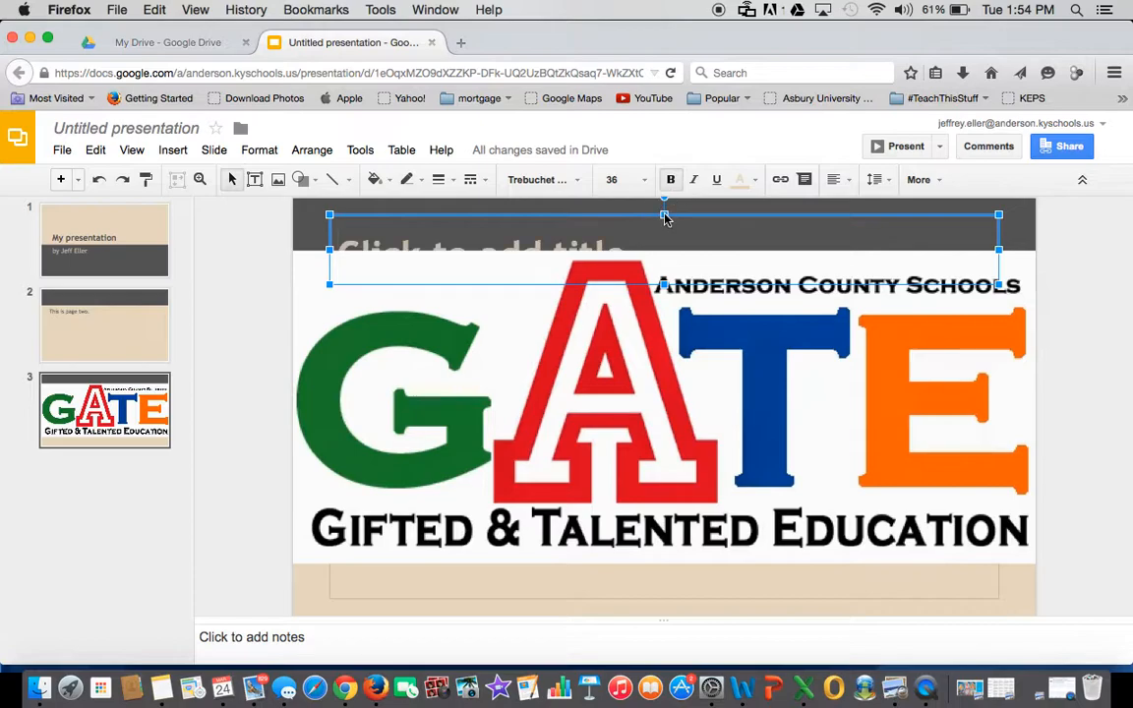
{"action": "key", "text": "Delete"}
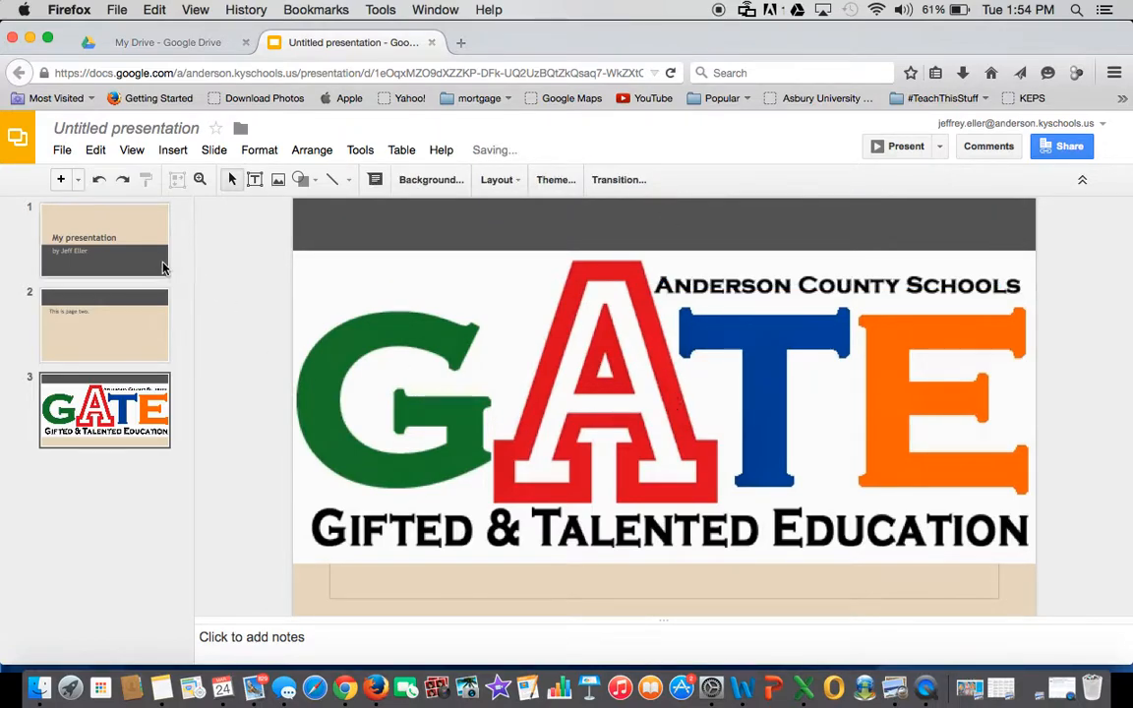
- Present the deck from slide 1, step forward to slide 3 and back, then exit
{"action": "left_click", "coordinate": [132, 235]}
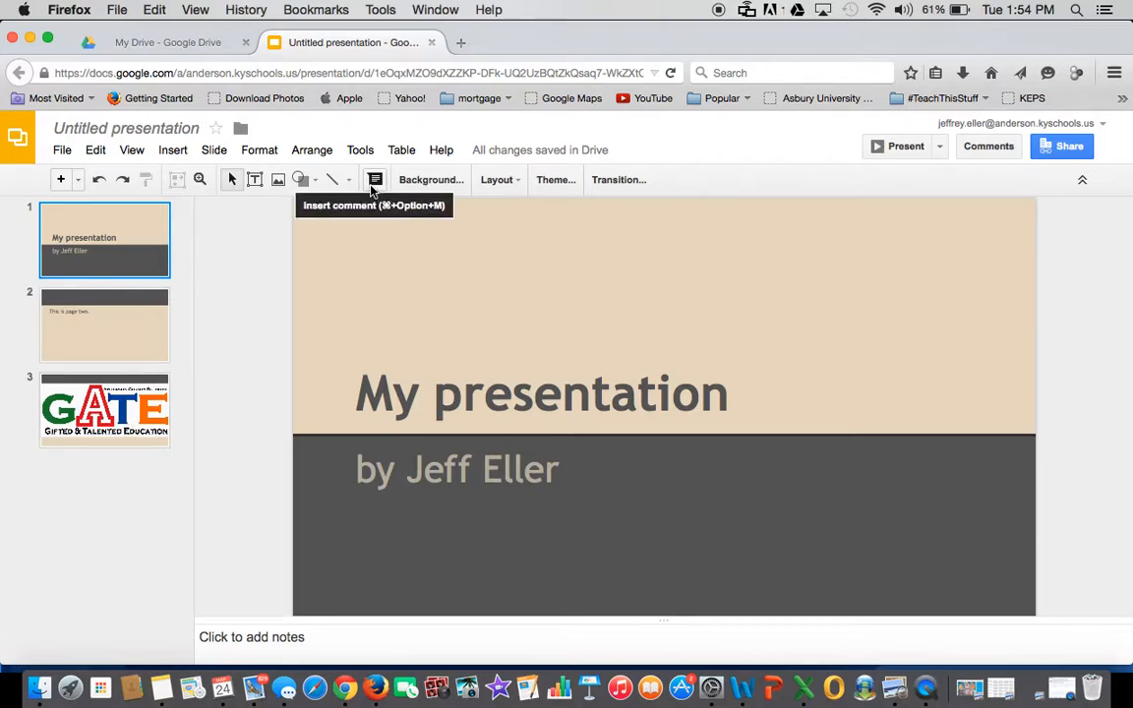
{"action": "left_click", "coordinate": [901, 148]}
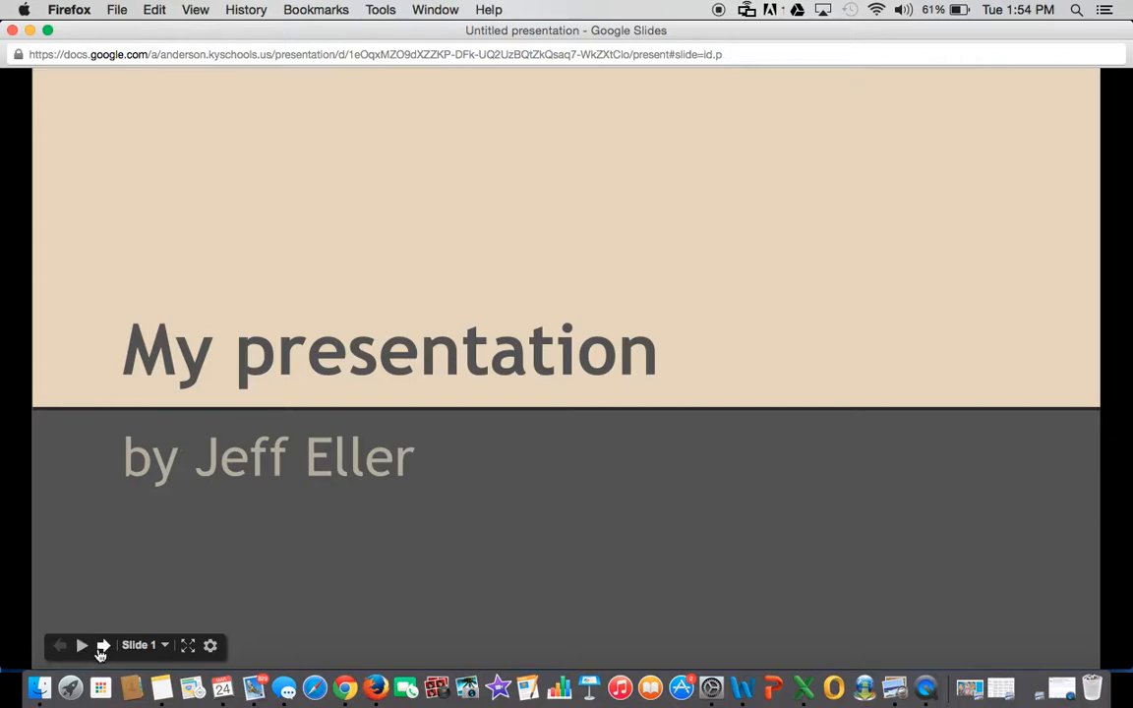
{"action": "left_click", "coordinate": [104, 646]}
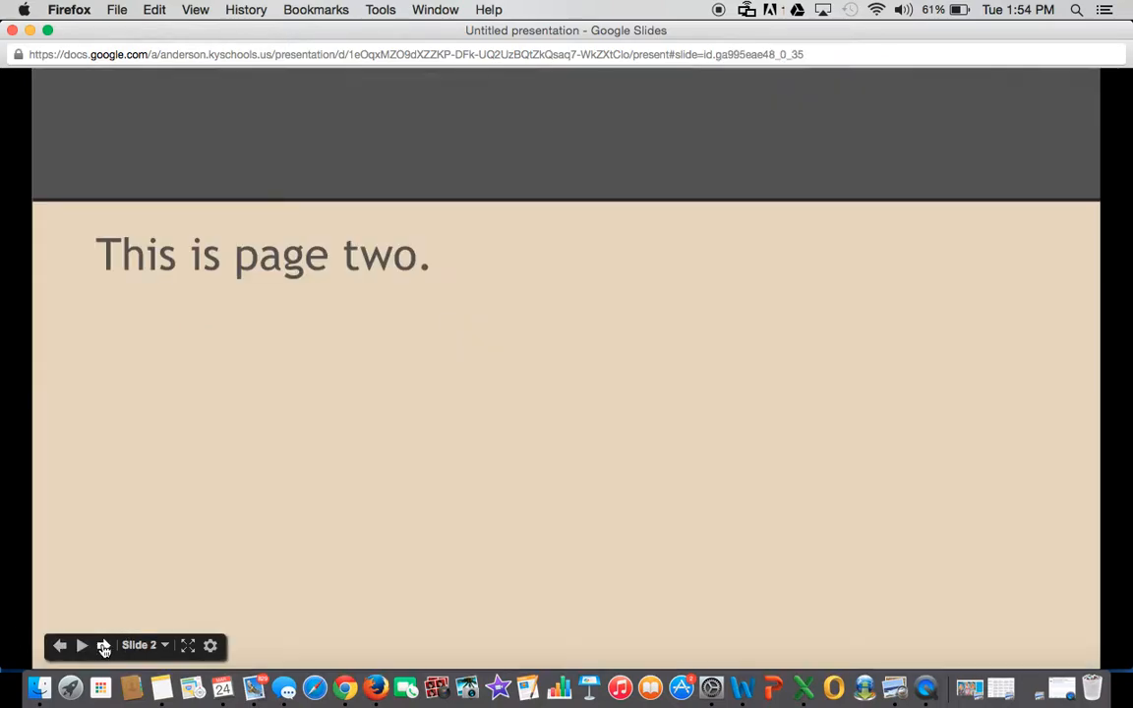
{"action": "left_click", "coordinate": [103, 646]}
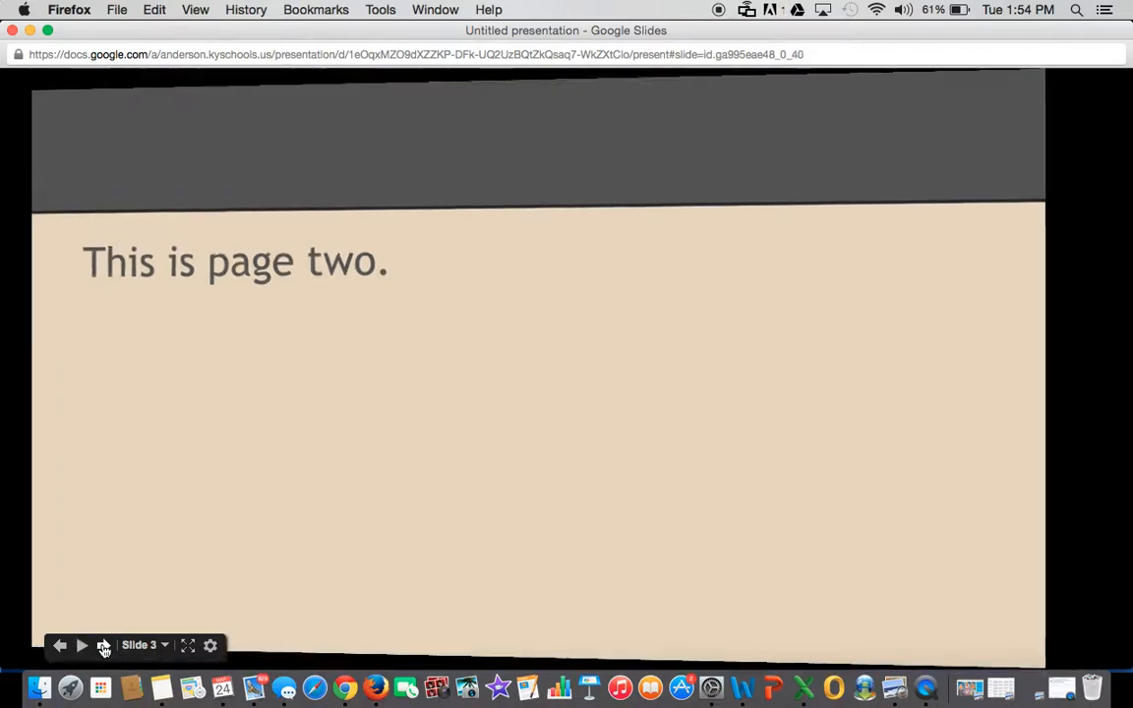
{"action": "left_click", "coordinate": [60, 646]}
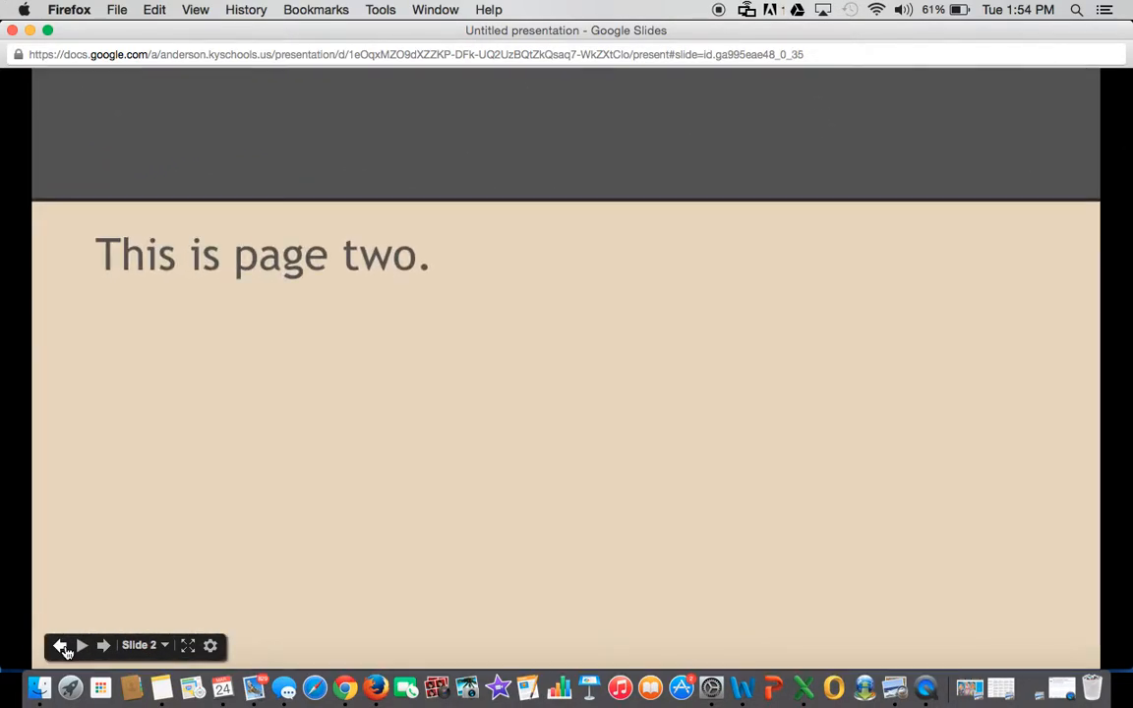
{"action": "left_click", "coordinate": [60, 646]}
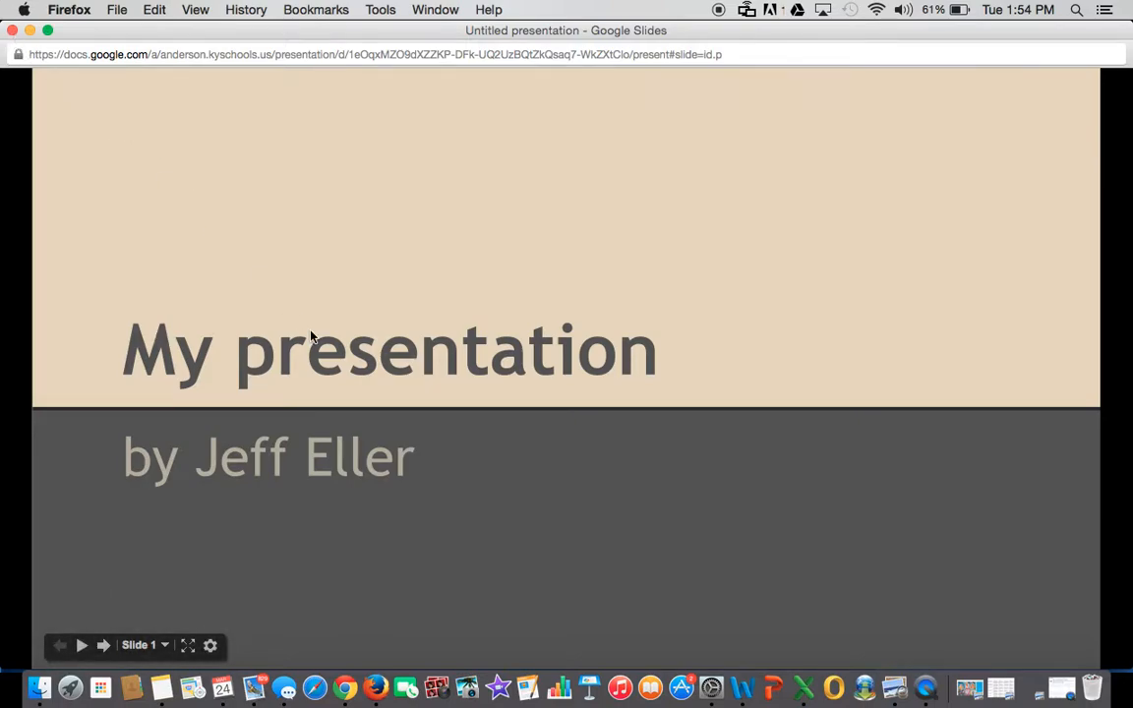
{"action": "key", "text": "Escape"}
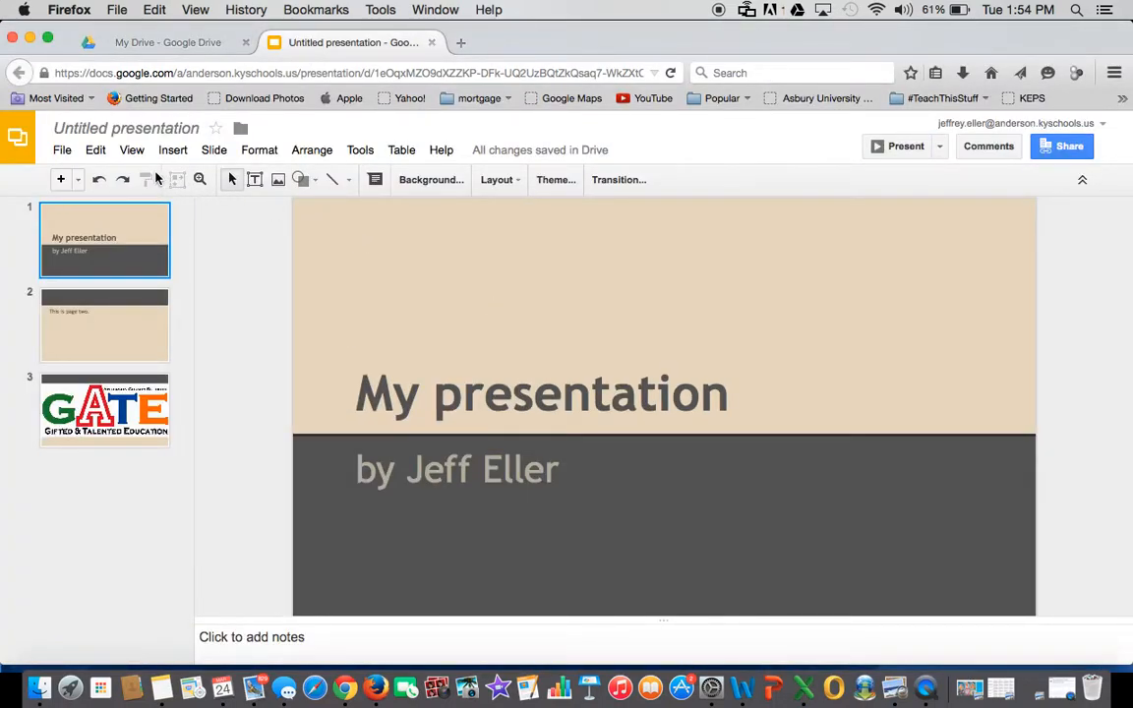
- Rename 'Untitled presentation' to 'Silly presentation'
{"action": "left_click", "coordinate": [132, 128]}
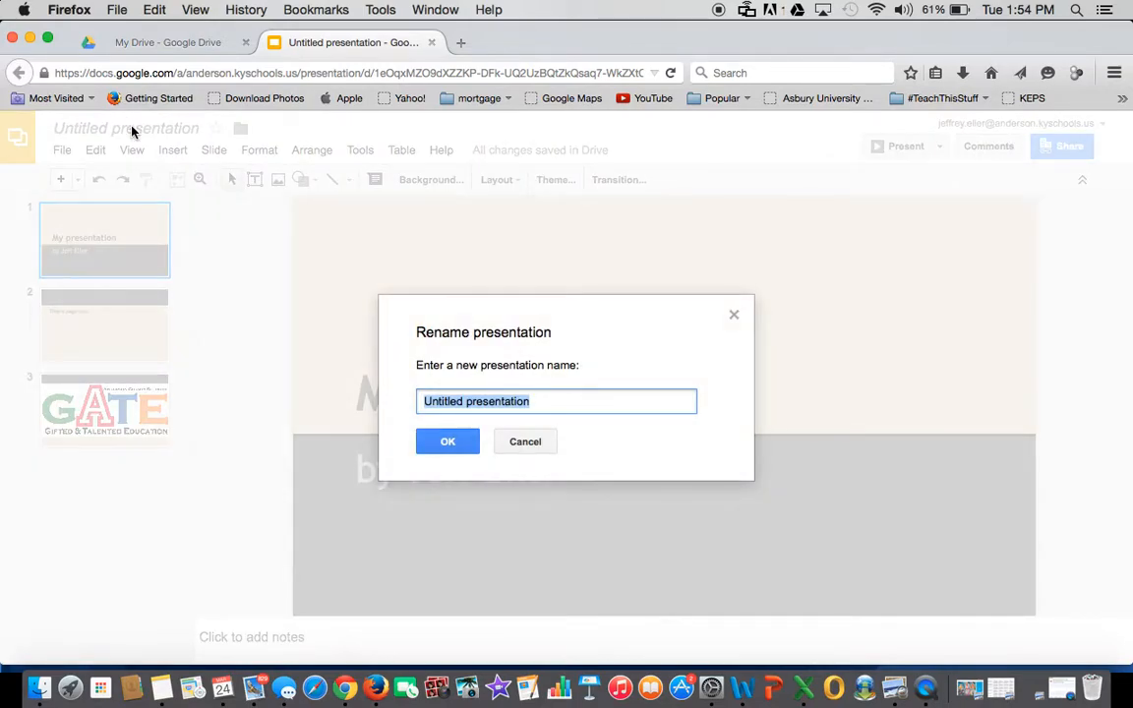
{"action": "type", "text": "Silly "}
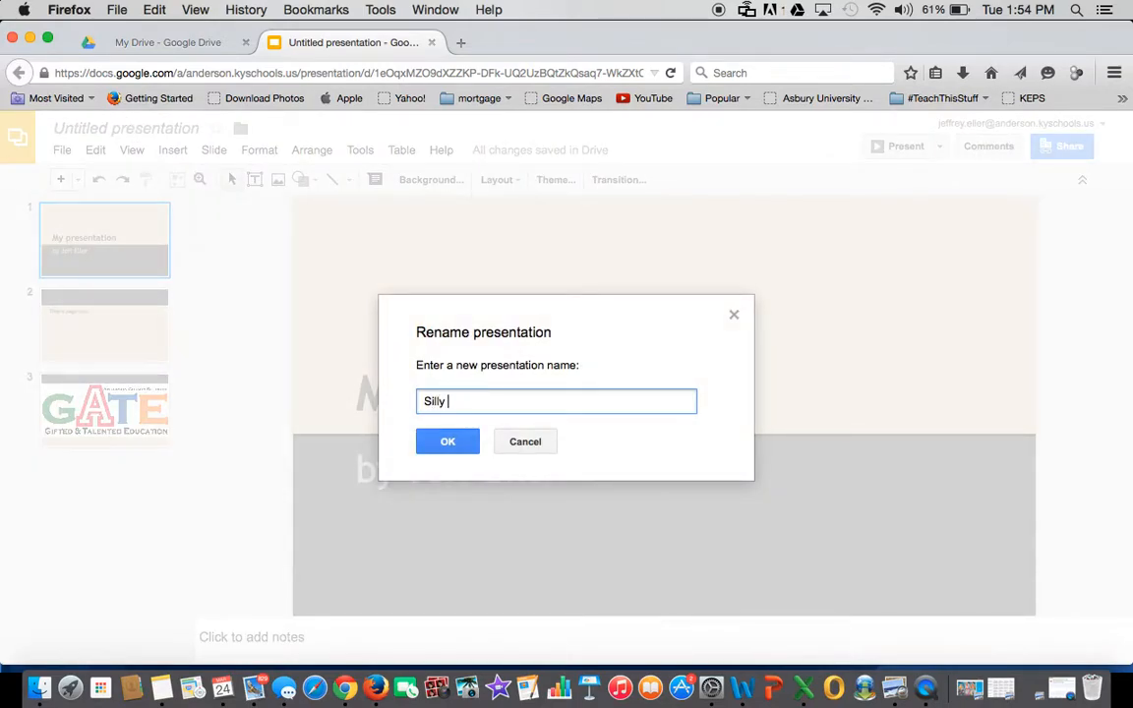
{"action": "type", "text": "presentation"}
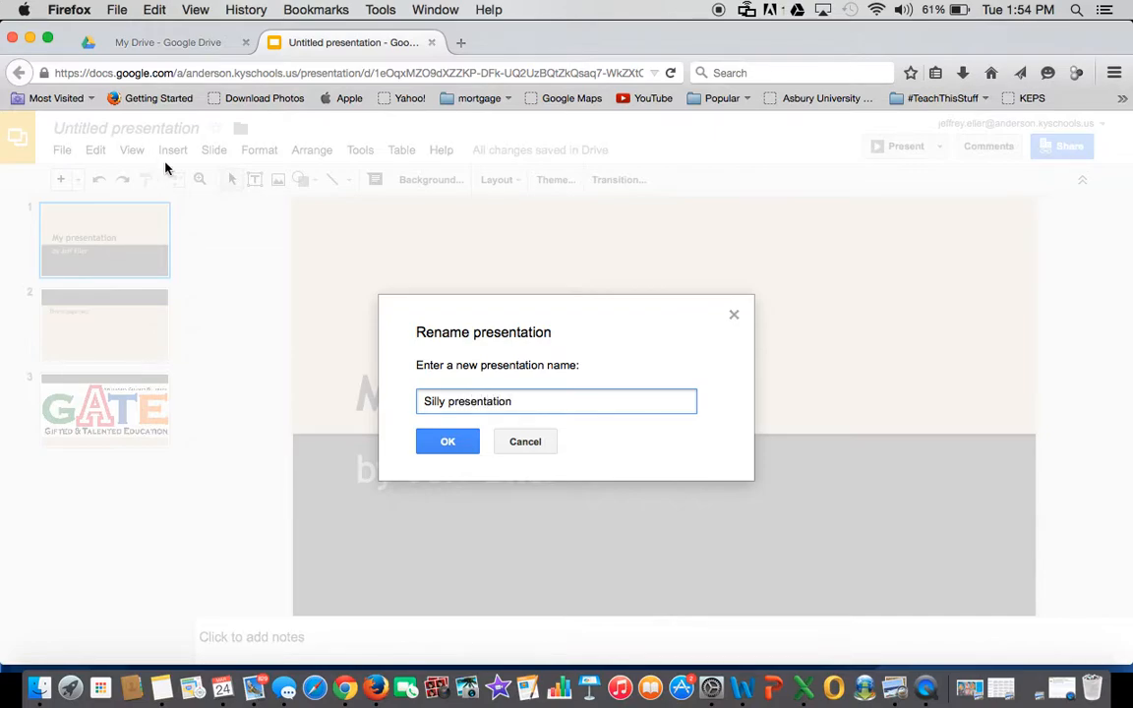
{"action": "left_click", "coordinate": [448, 442]}
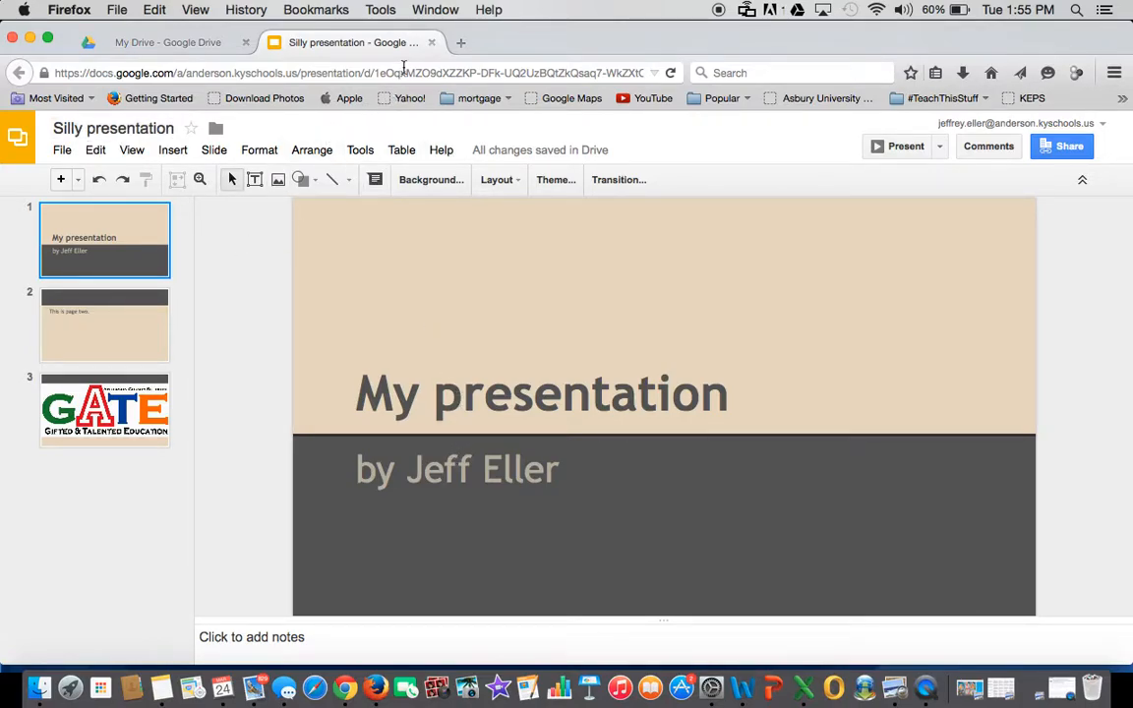
- Return to Drive and create a new blank spreadsheet from the Create menu
{"action": "left_click", "coordinate": [431, 43]}
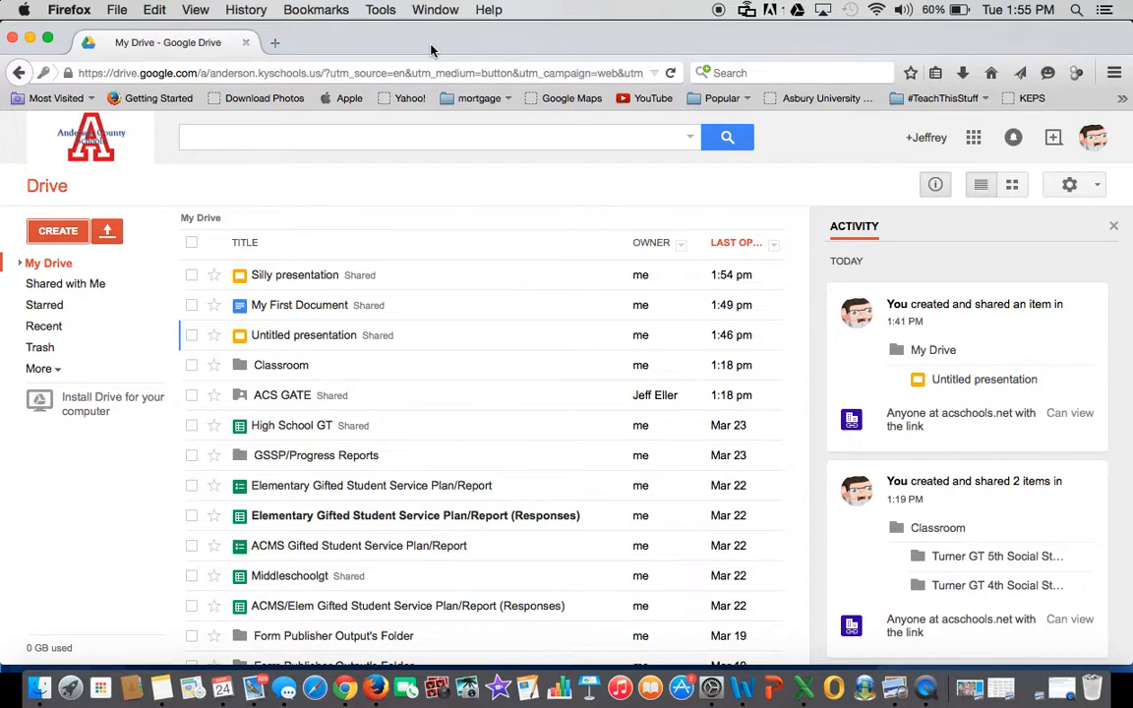
{"action": "left_click", "coordinate": [56, 232]}
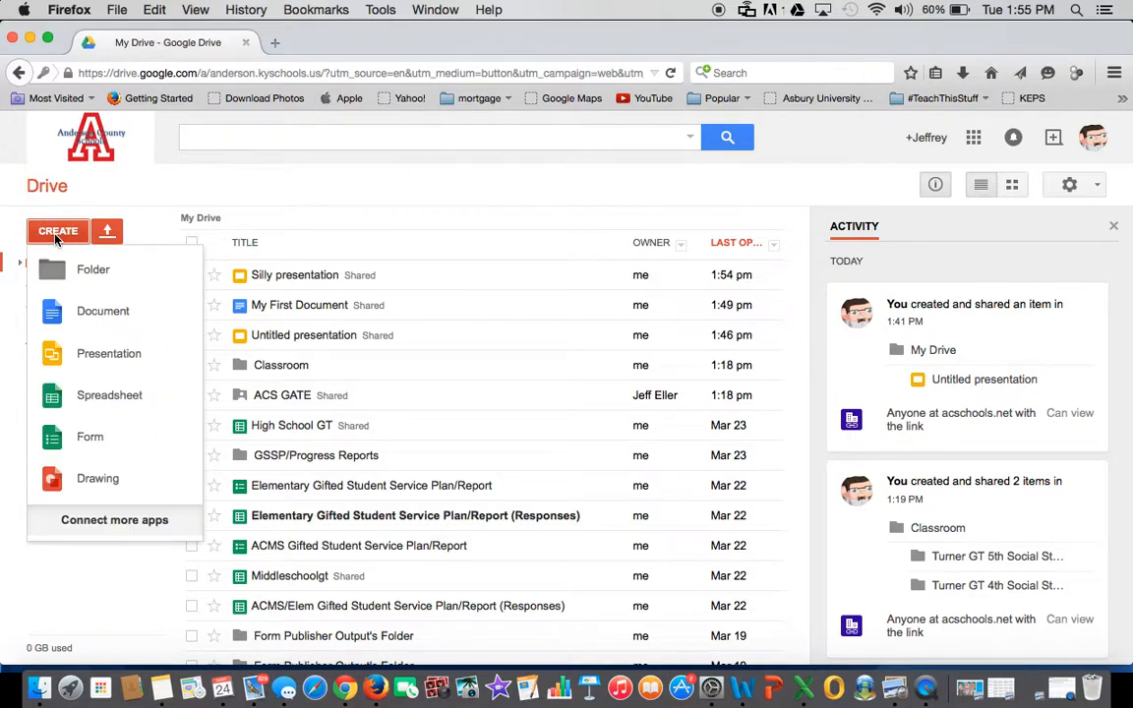
{"action": "left_click", "coordinate": [102, 395]}
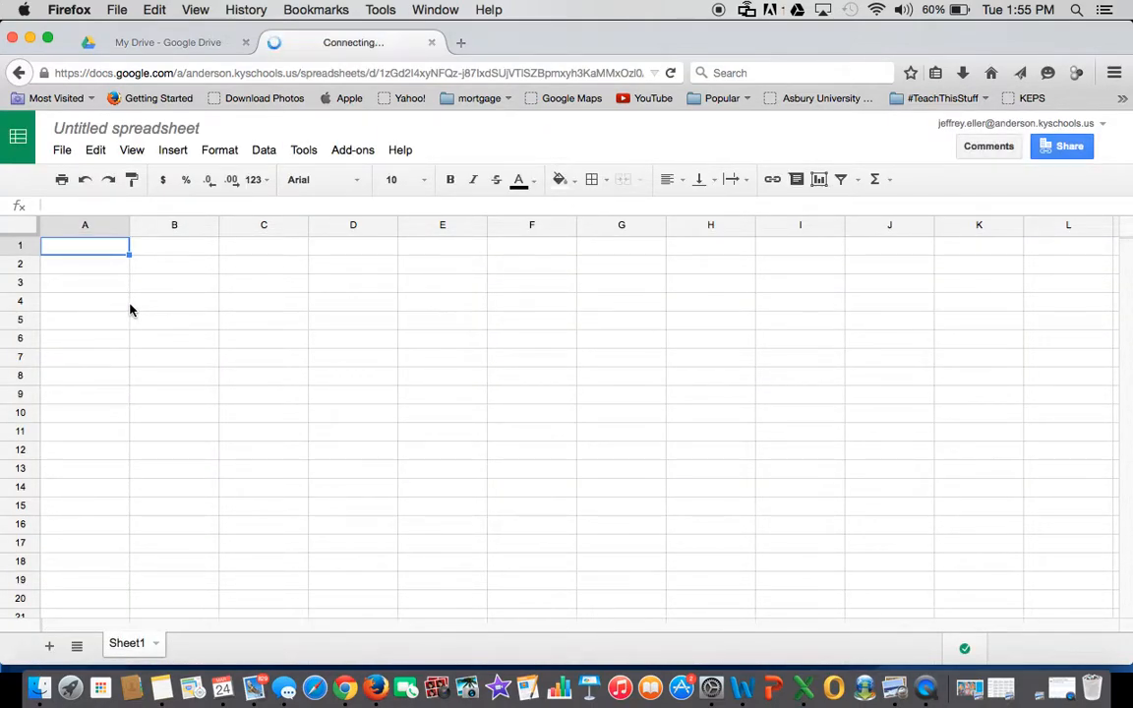
- Rename 'Untitled spreadsheet' to 'Testing spreadsheet'
{"action": "left_click", "coordinate": [128, 132]}
{"action": "type", "text": "Te"}
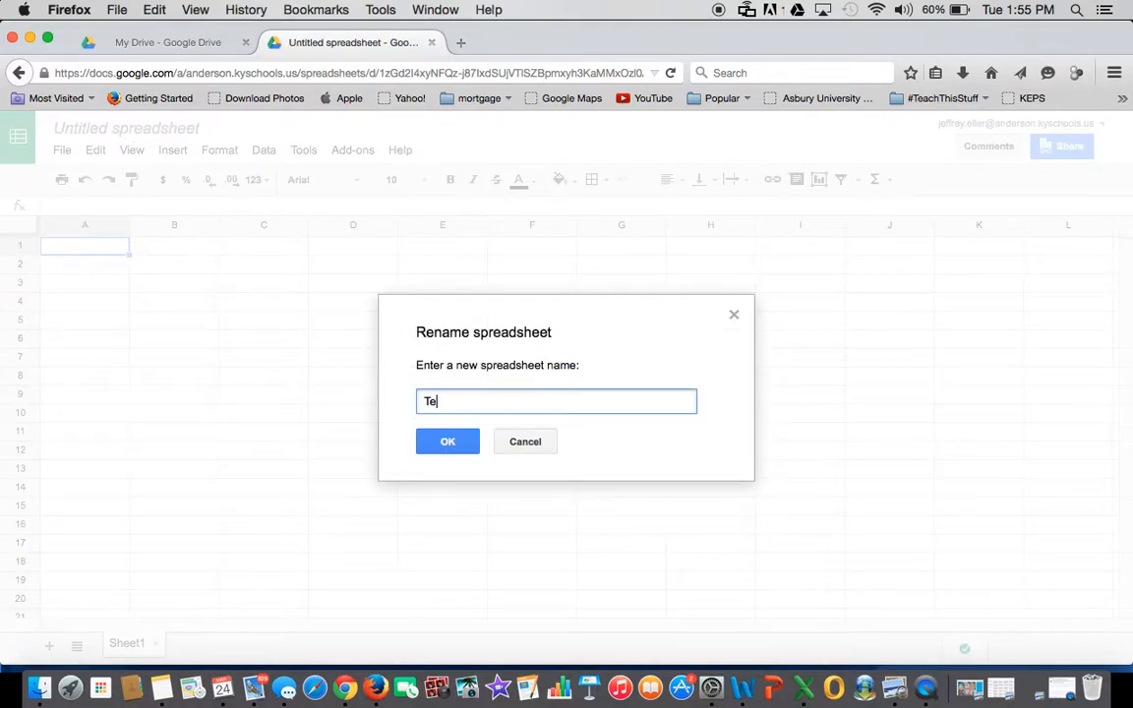
{"action": "type", "text": "sting spreadsheet"}
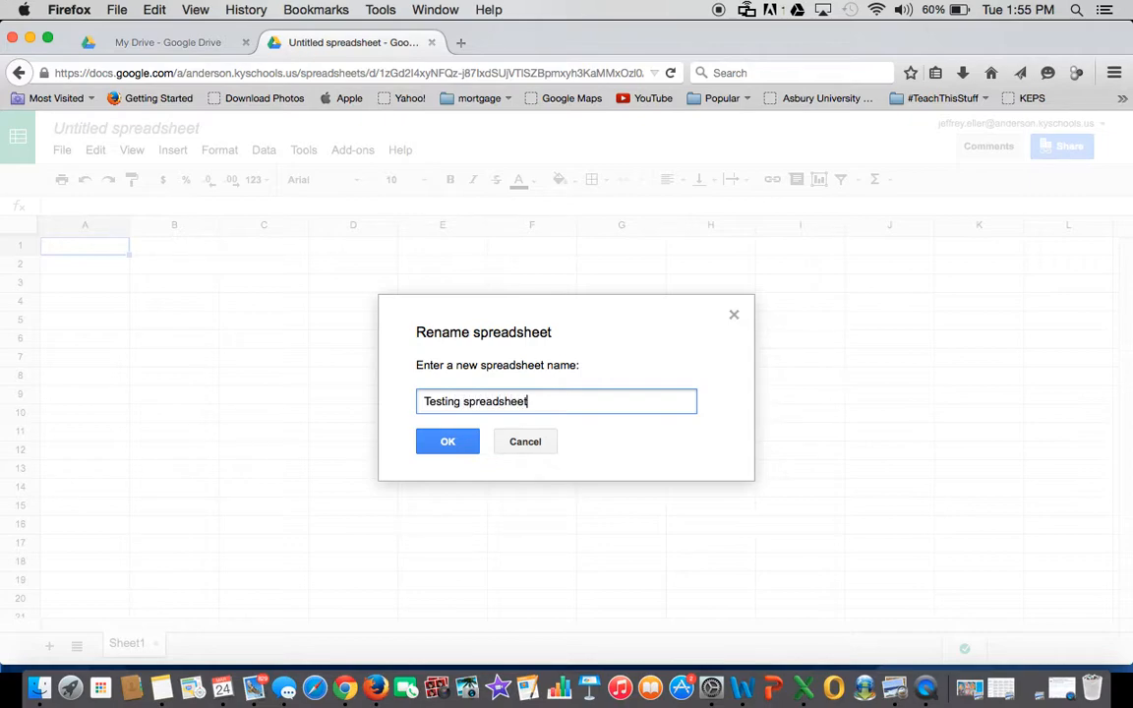
{"action": "left_click", "coordinate": [446, 444]}
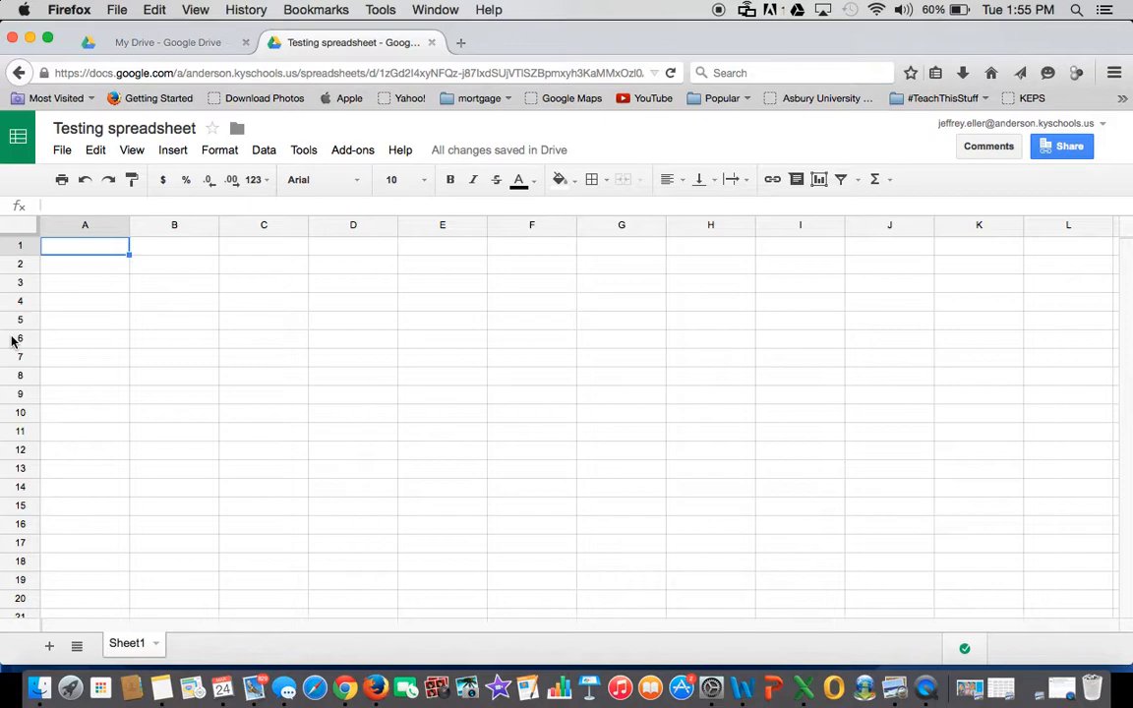
- Enter the headers first, last, email and phone # into A1–D1
{"action": "type", "text": "first"}
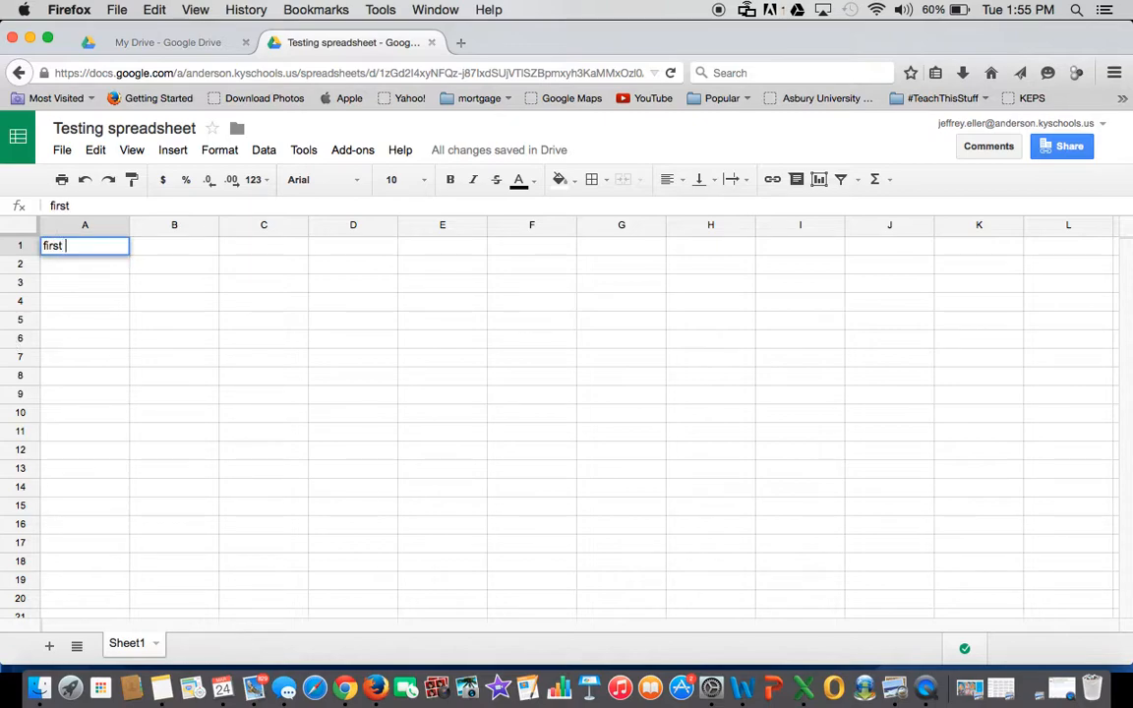
{"action": "key", "text": "Tab"}
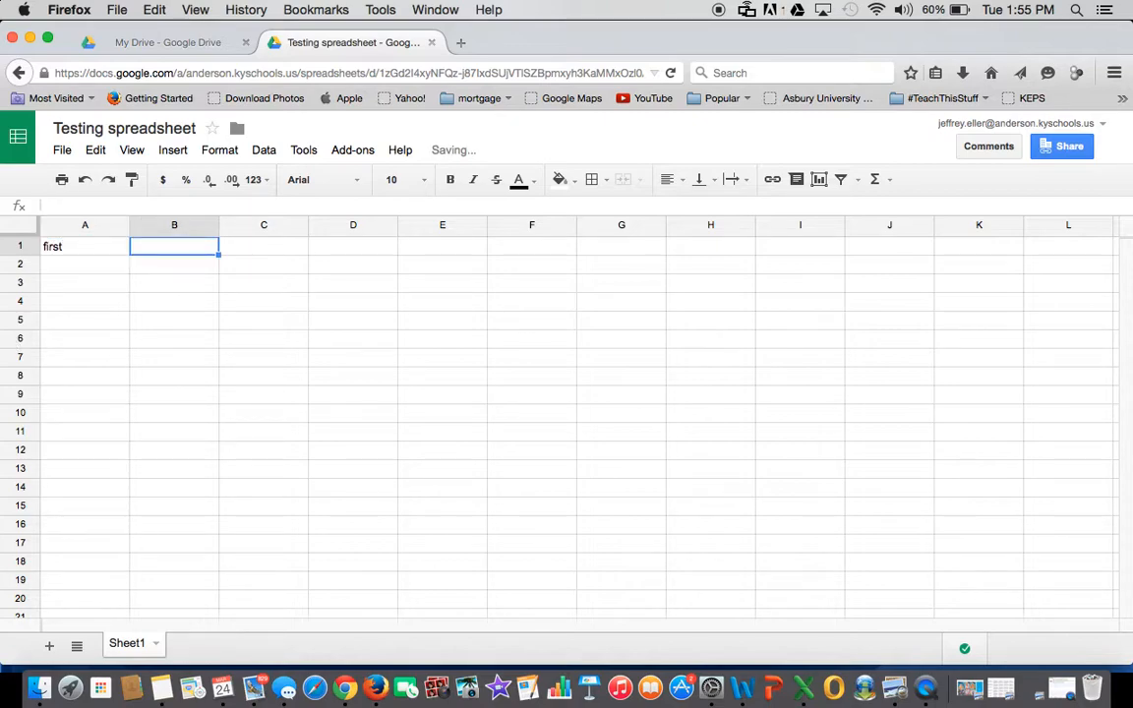
{"action": "type", "text": "last"}
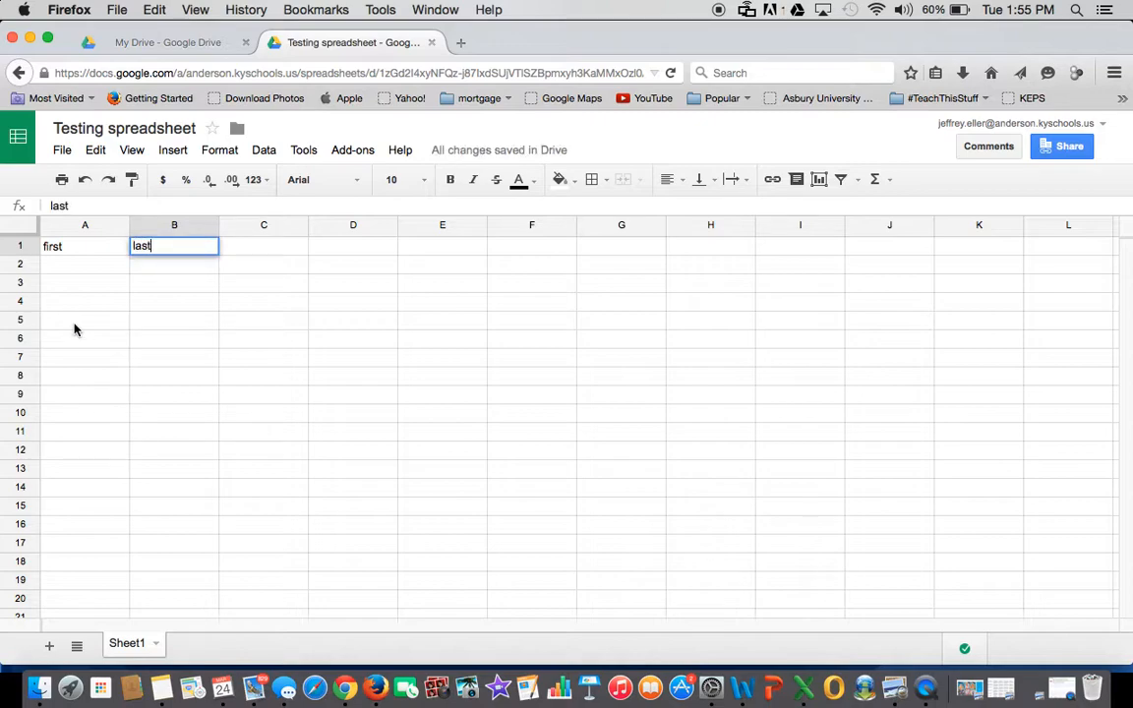
{"action": "key", "text": "Tab"}
{"action": "type", "text": "email"}
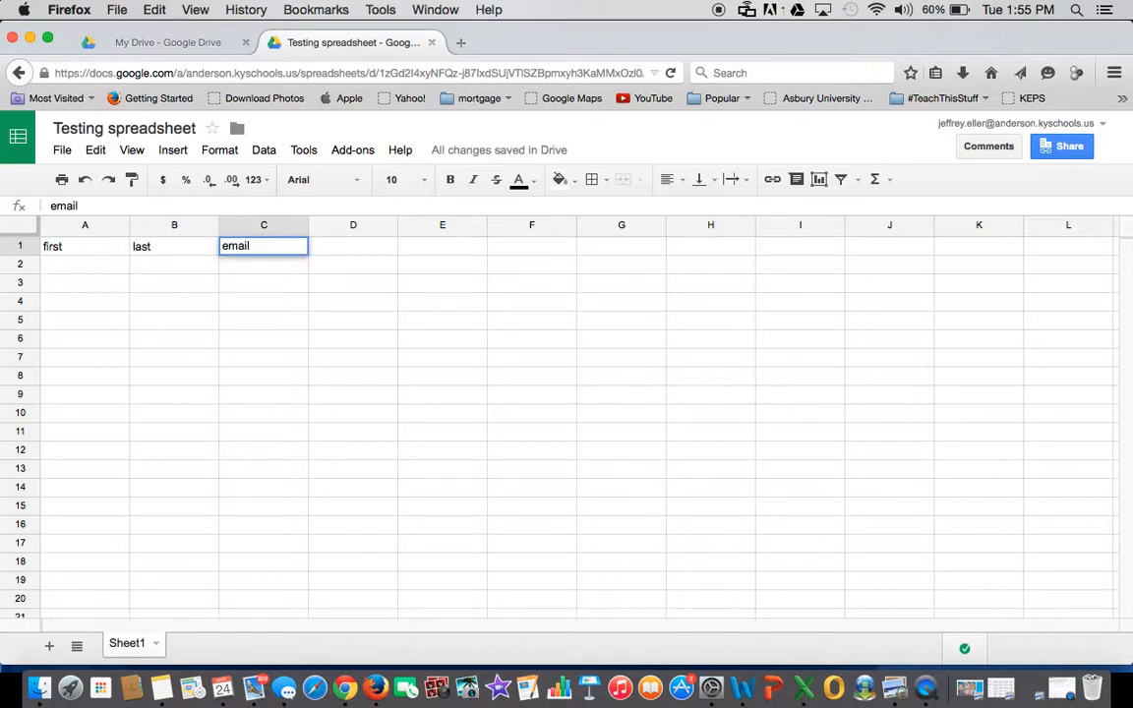
{"action": "key", "text": "Tab"}
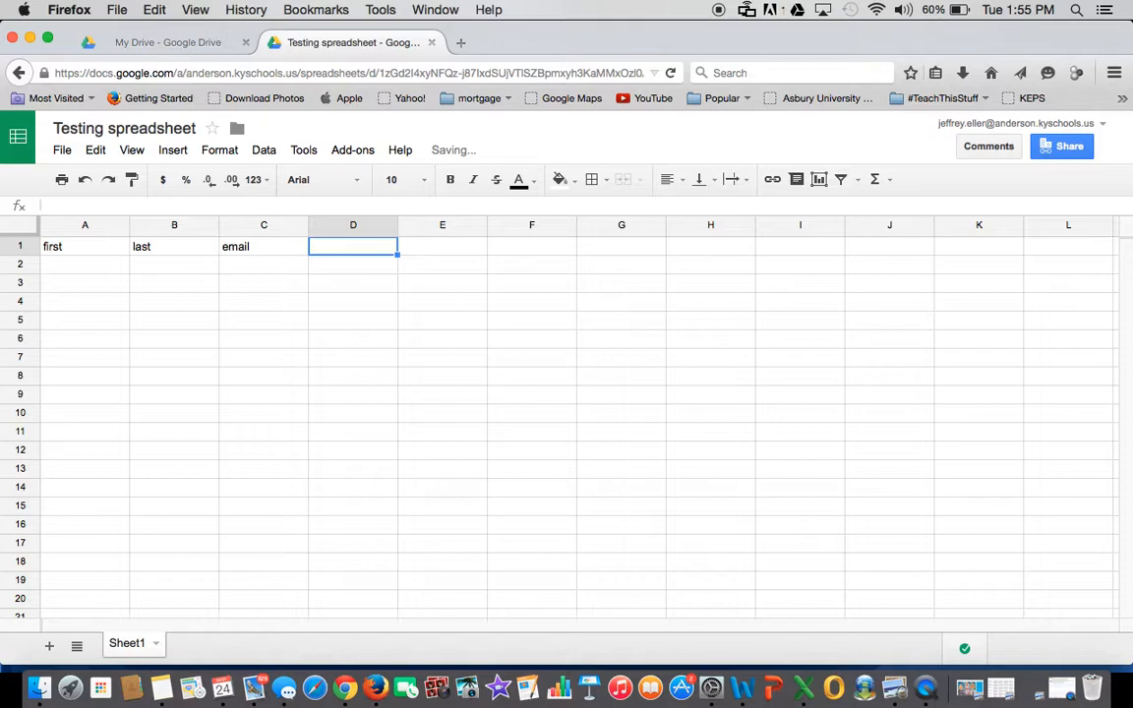
{"action": "type", "text": "phone"}
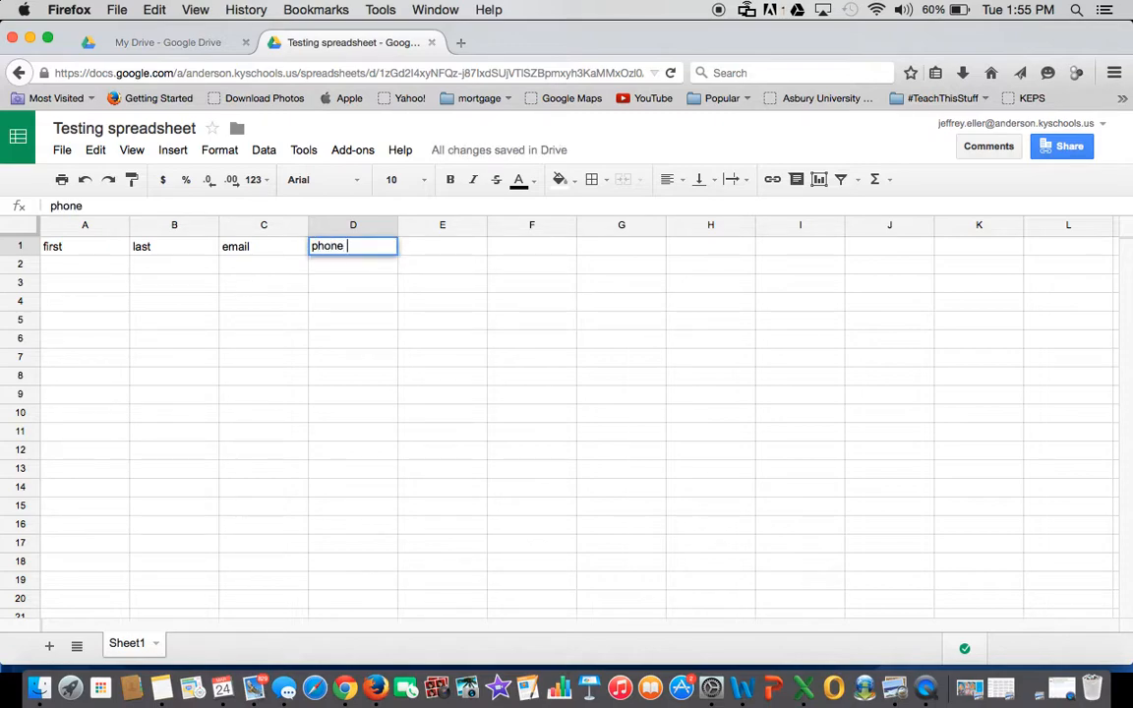
{"action": "type", "text": " #"}
{"action": "left_click", "coordinate": [83, 265]}
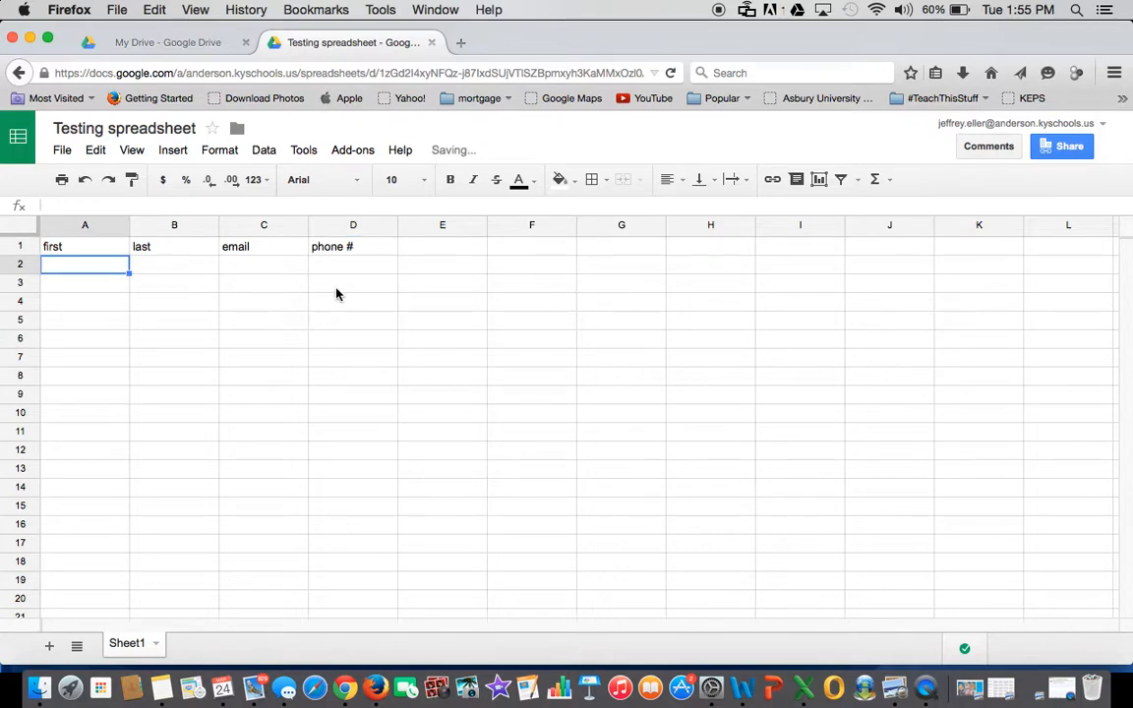
- Enter the first contact's first name in A2 and last name in B2, fixing typos
{"action": "type", "text": "Resse"}
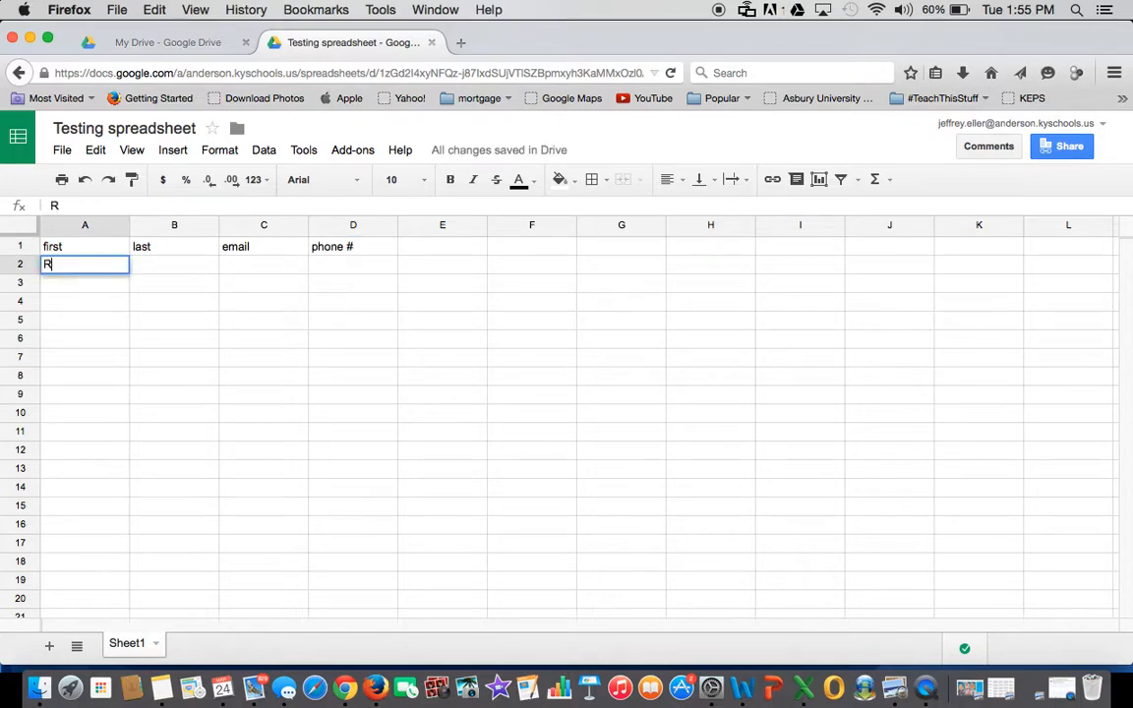
{"action": "key", "text": "BackSpace"}
{"action": "key", "text": "BackSpace"}
{"action": "key", "text": "BackSpace"}
{"action": "key", "text": "BackSpace"}
{"action": "key", "text": "BackSpace"}
{"action": "key", "text": "Tab"}
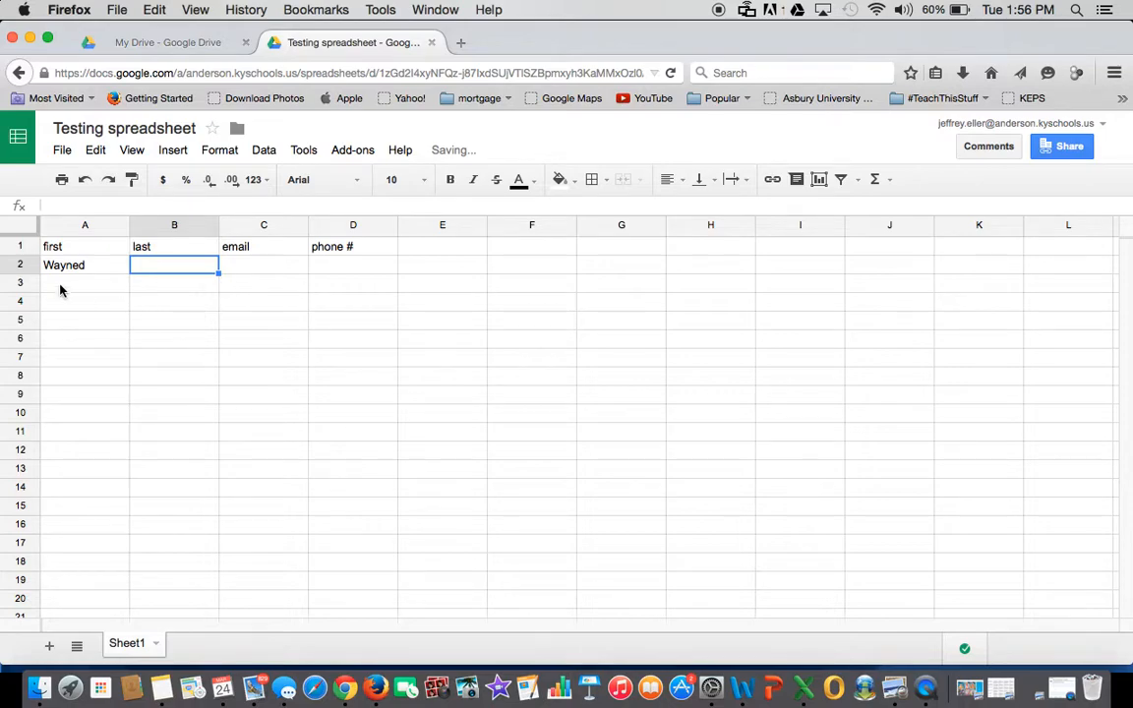
{"action": "left_click", "coordinate": [89, 262]}
{"action": "left_click", "coordinate": [96, 203]}
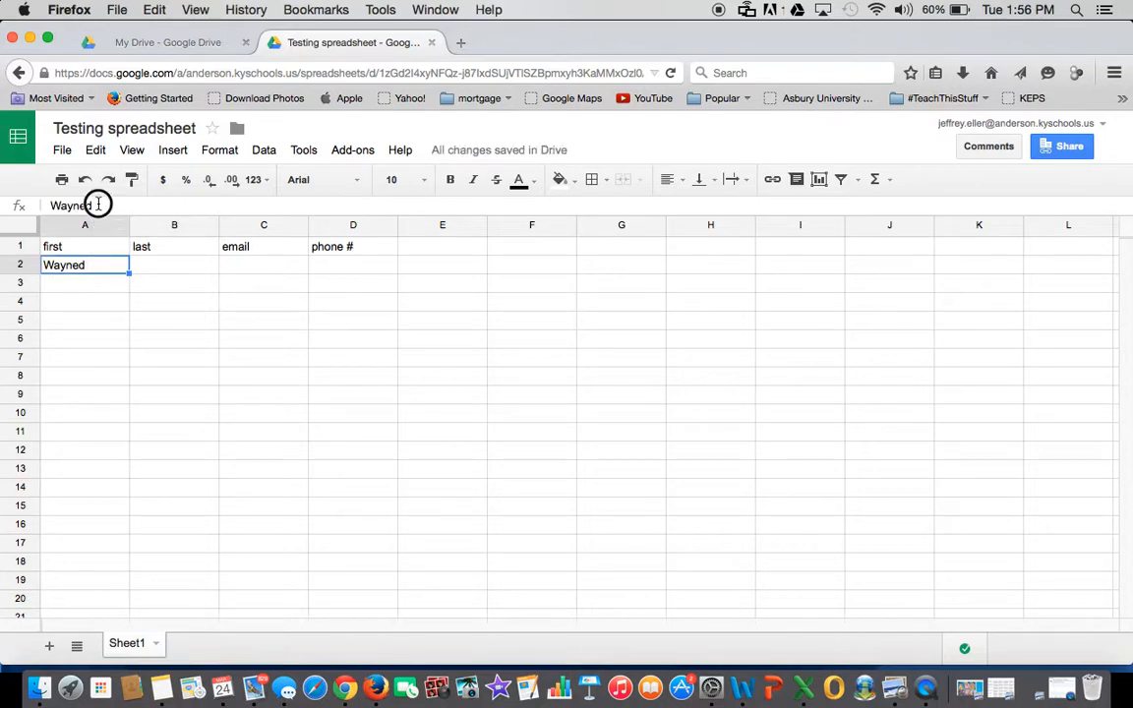
{"action": "key", "text": "BackSpace"}
{"action": "left_click", "coordinate": [164, 268]}
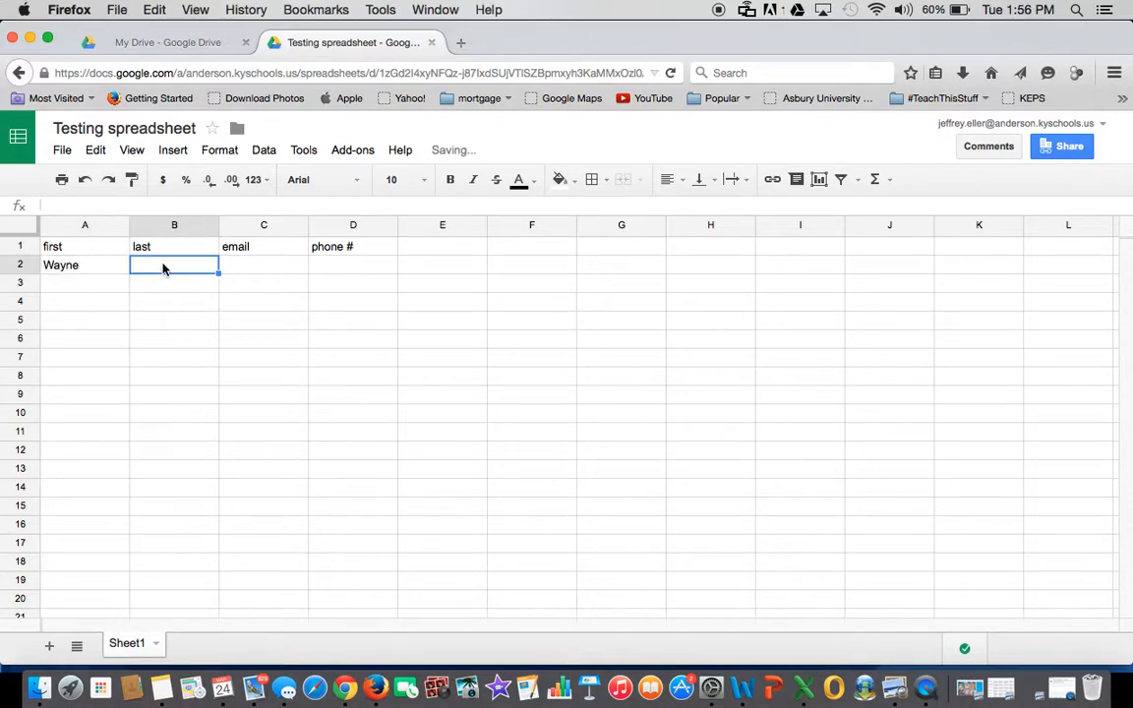
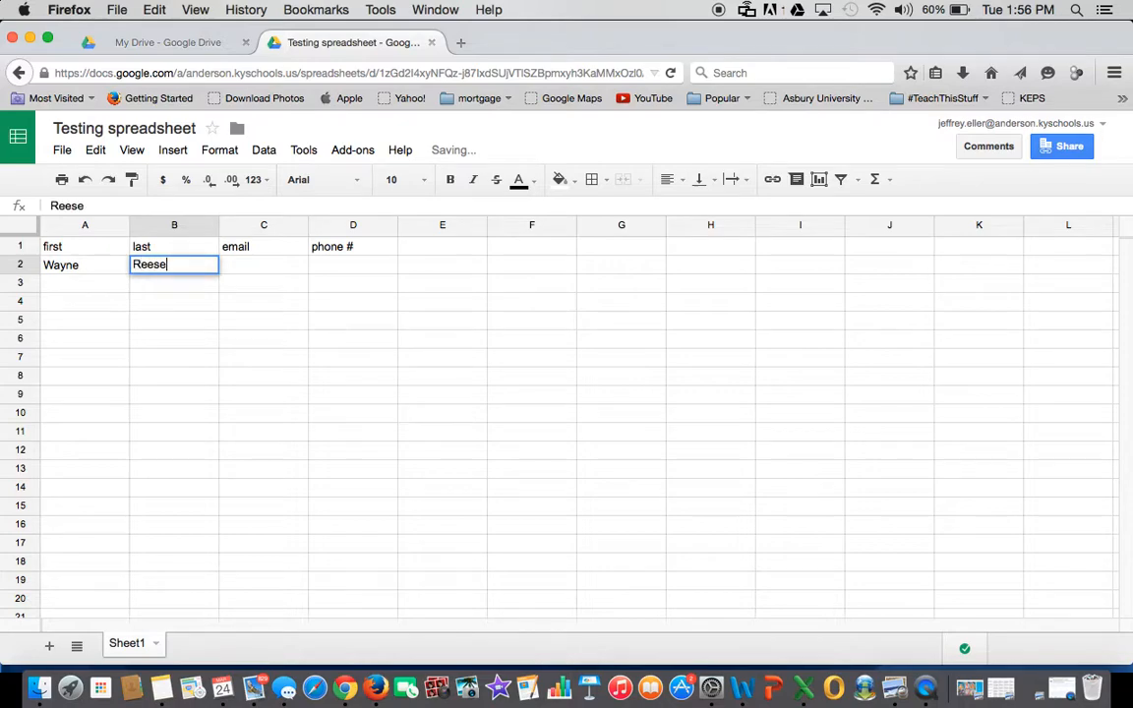
{"action": "left_click", "coordinate": [241, 267]}
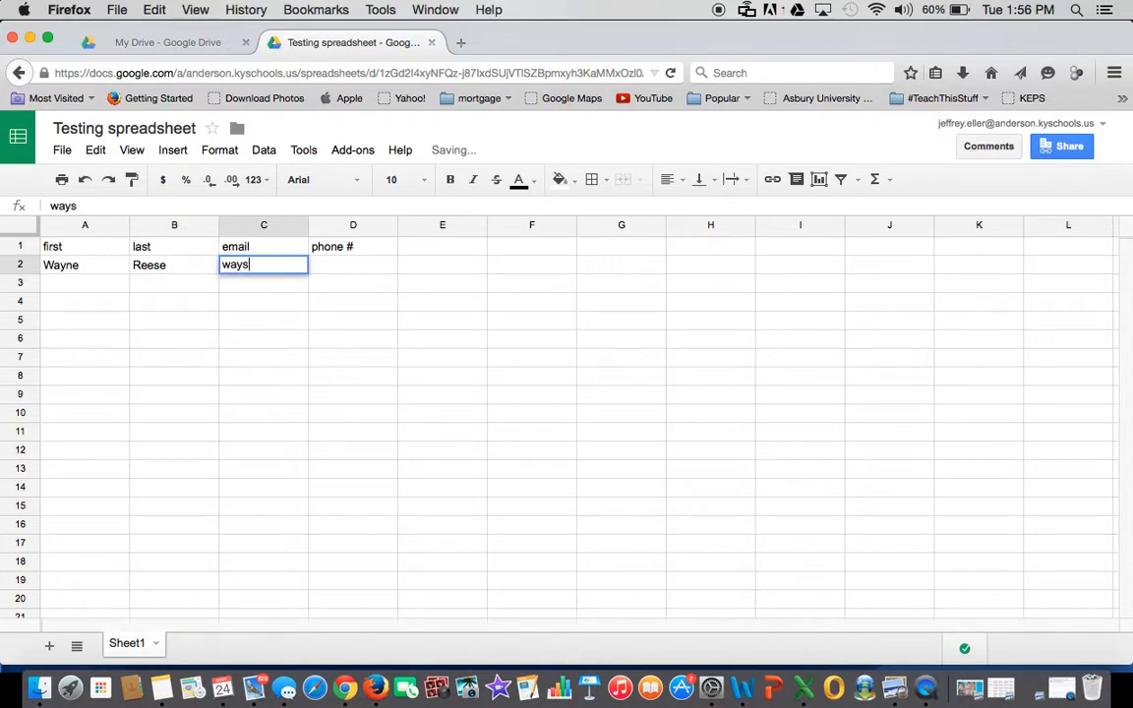
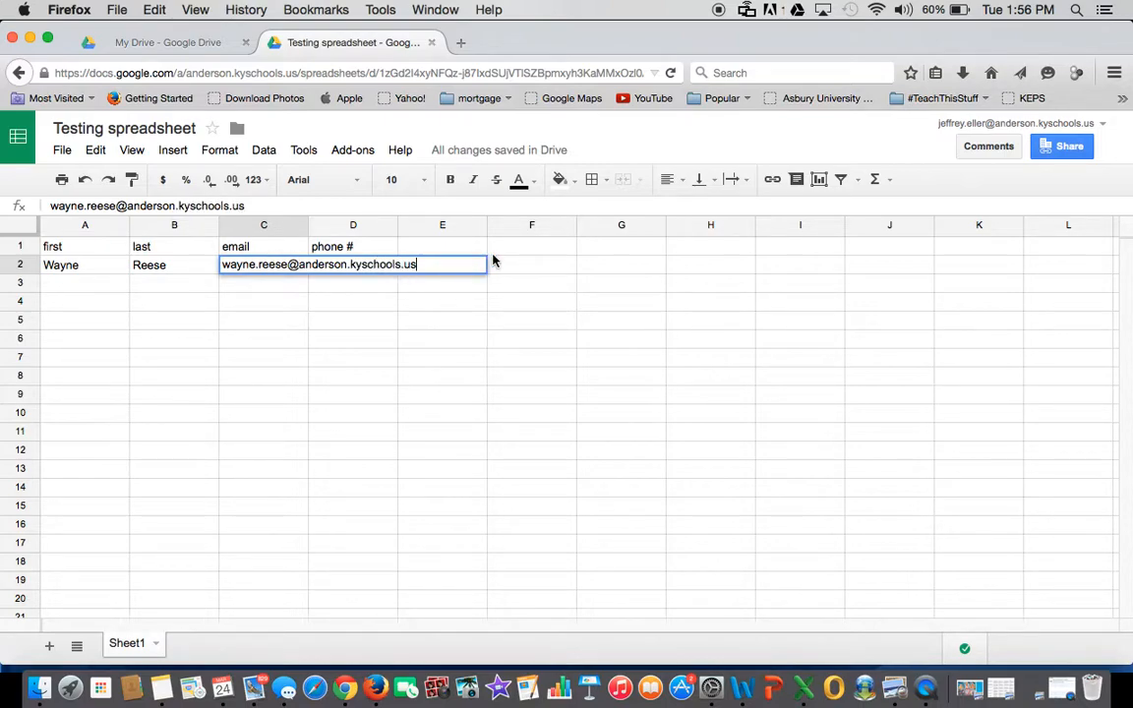
- Enter the contact's e-mail address in C2 and phone number in D2
{"action": "key", "text": "Tab"}
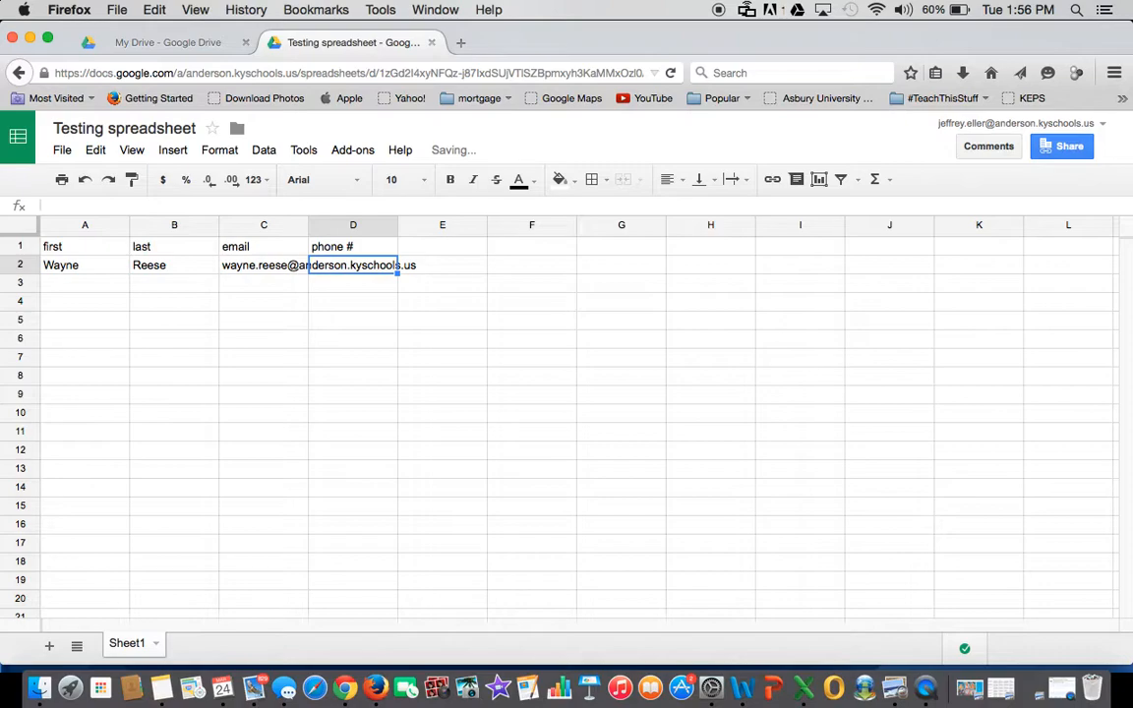
{"action": "type", "text": "502"}
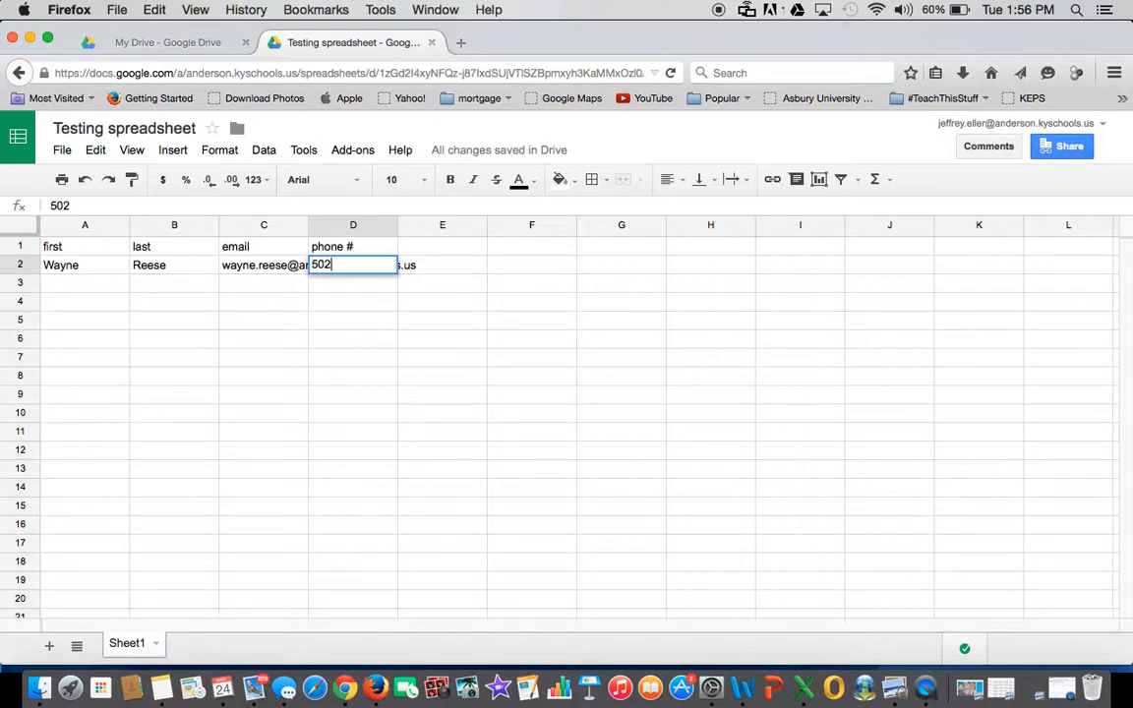
{"action": "type", "text": "-111-11111"}
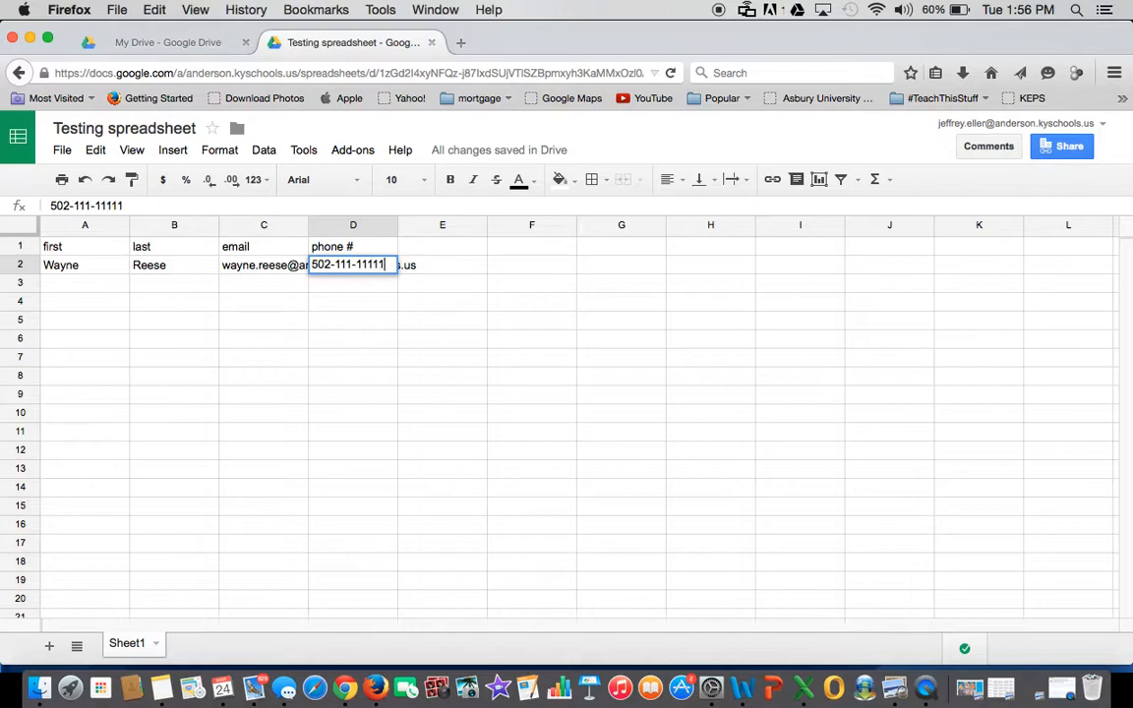
{"action": "key", "text": "BackSpace"}
{"action": "key", "text": "Return"}
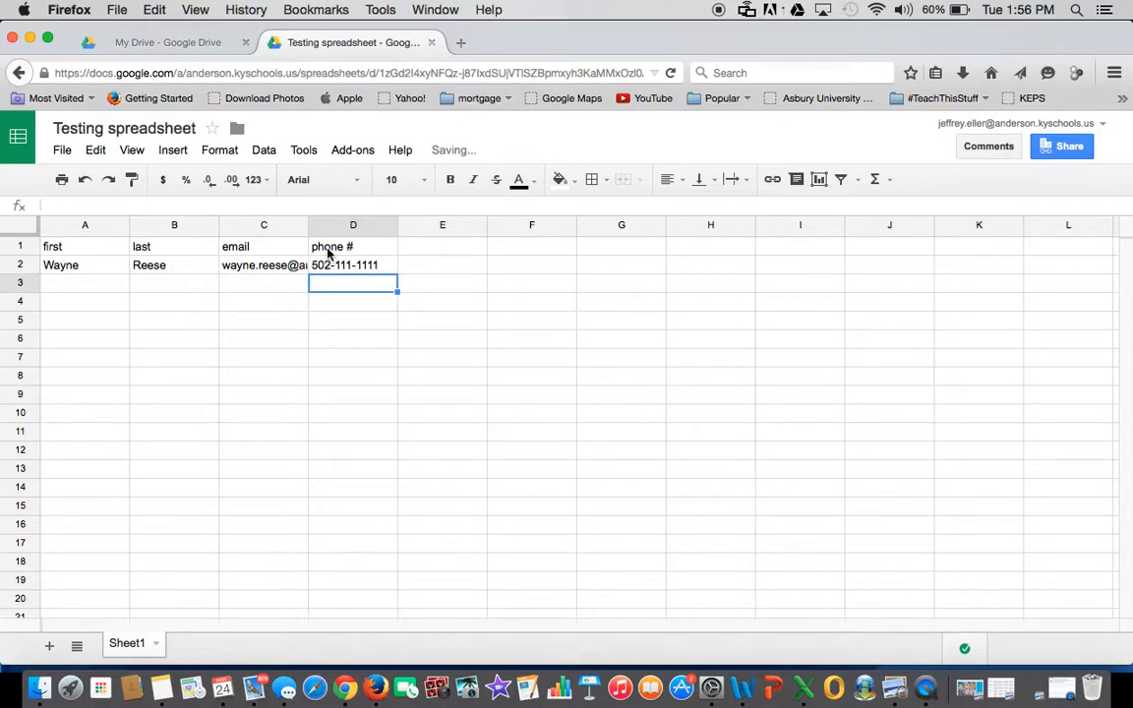
- Widen column C, enter a second contact's first and last names in A3–B3, then close the sheet
{"action": "left_click_drag", "start_coordinate": [308, 225], "coordinate": [476, 228]}
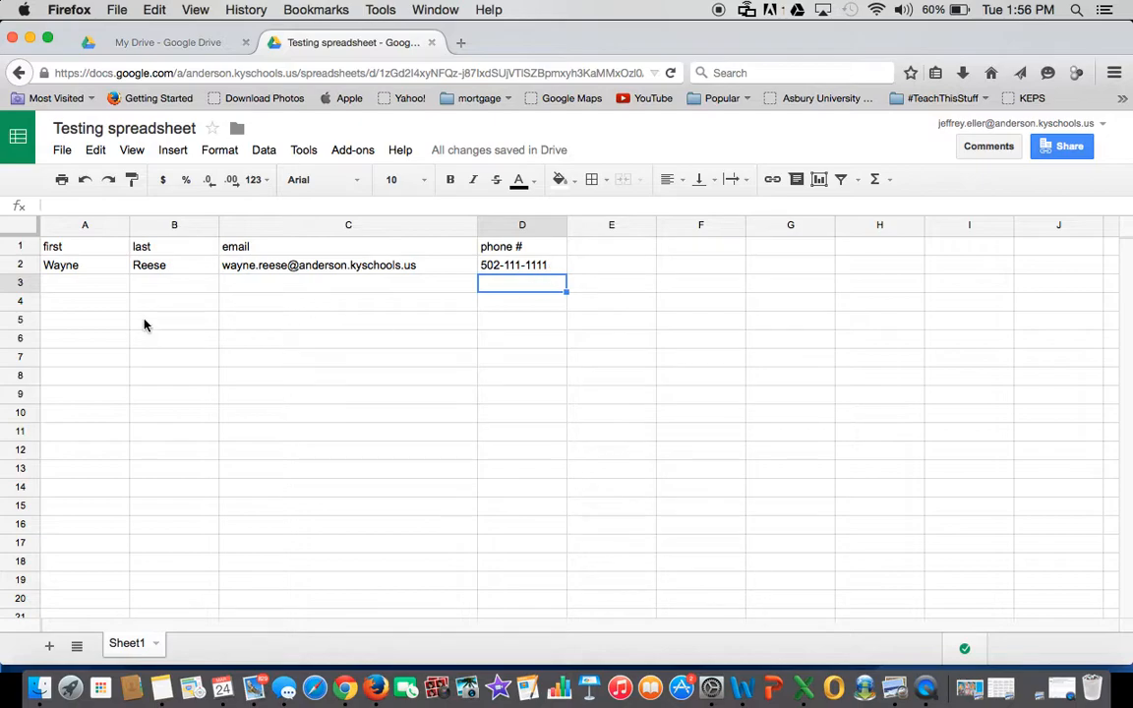
{"action": "left_click", "coordinate": [82, 285]}
{"action": "key", "text": "Tab"}
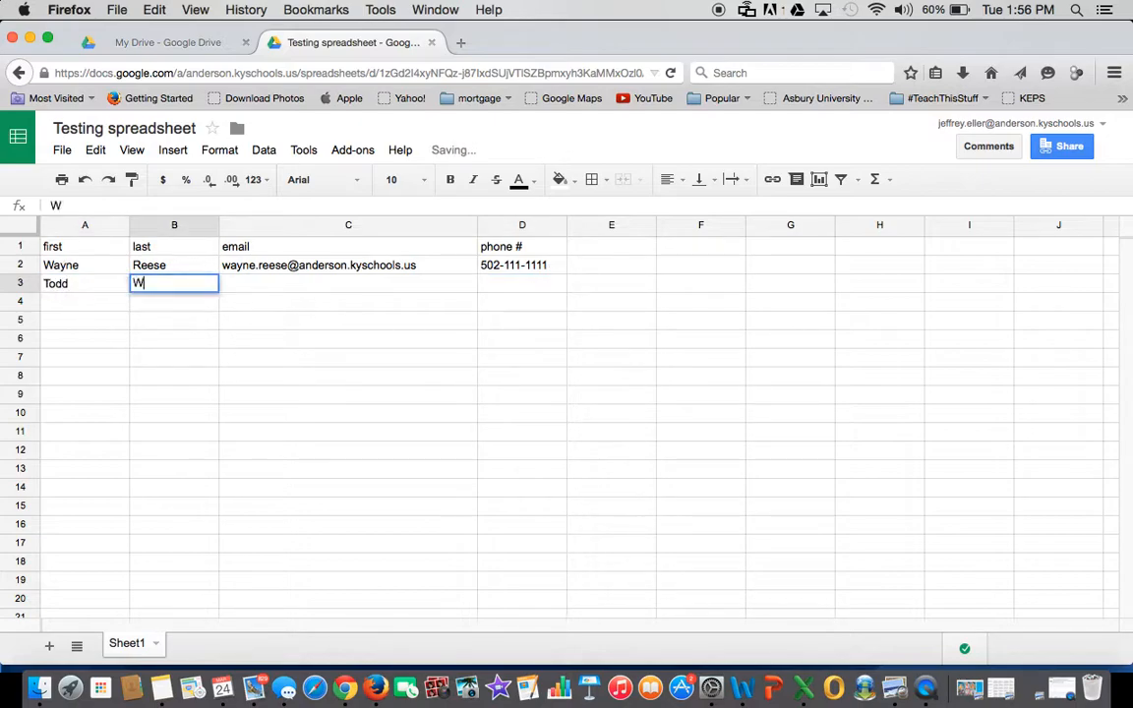
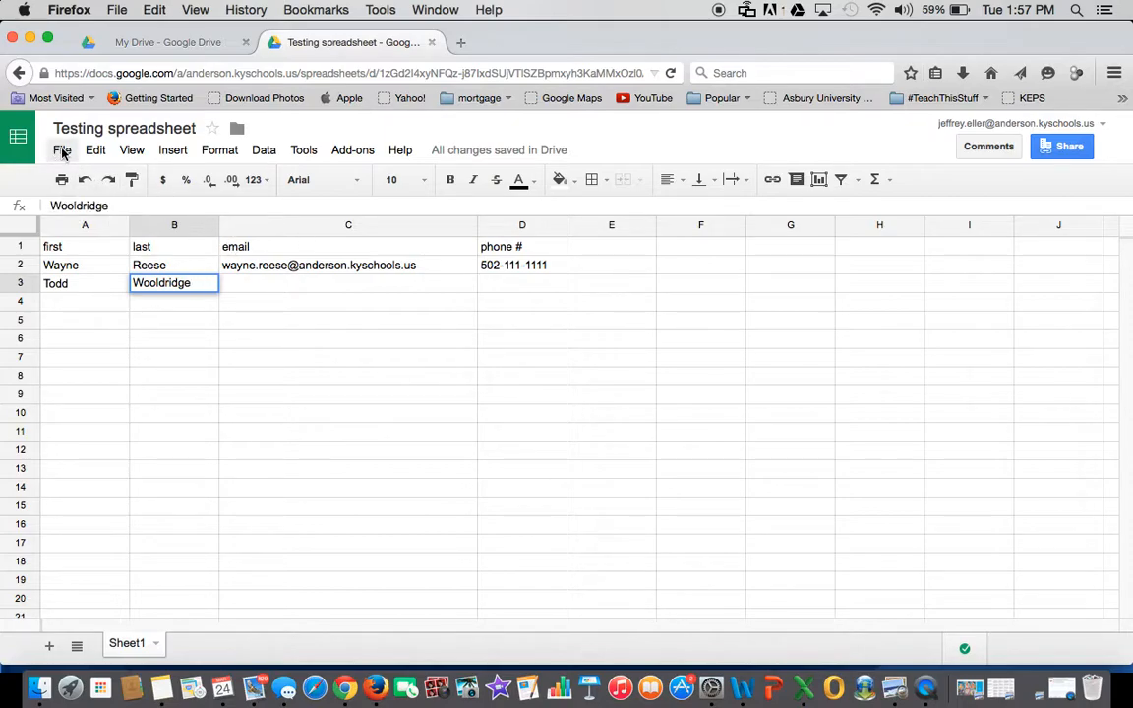
{"action": "left_click", "coordinate": [431, 44]}
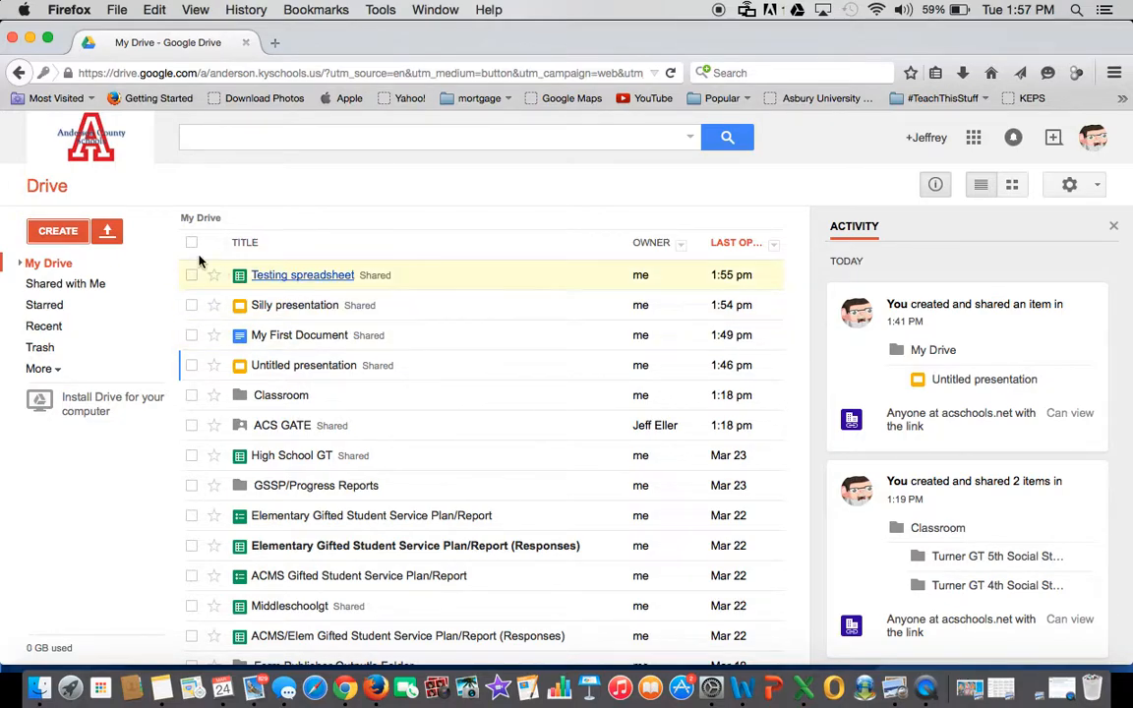